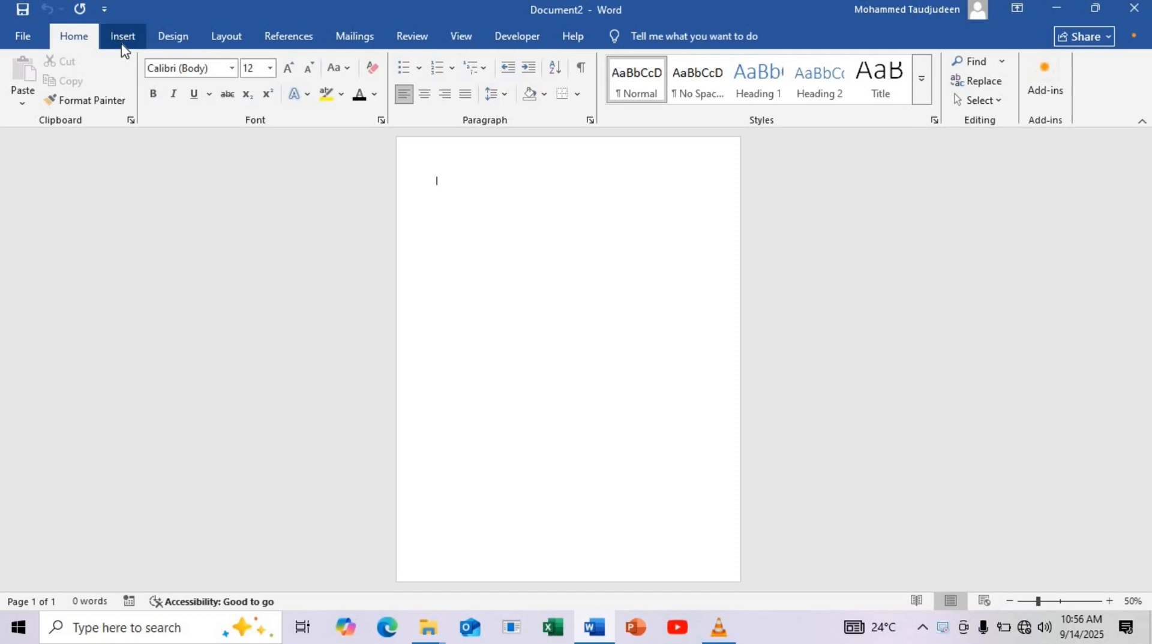
Draw an isosceles triangle about 4.15 inches wide and 2.92 inches high, and place it at the page's left margin in the upper half
{"action": "left_click", "coordinate": [121, 45]}
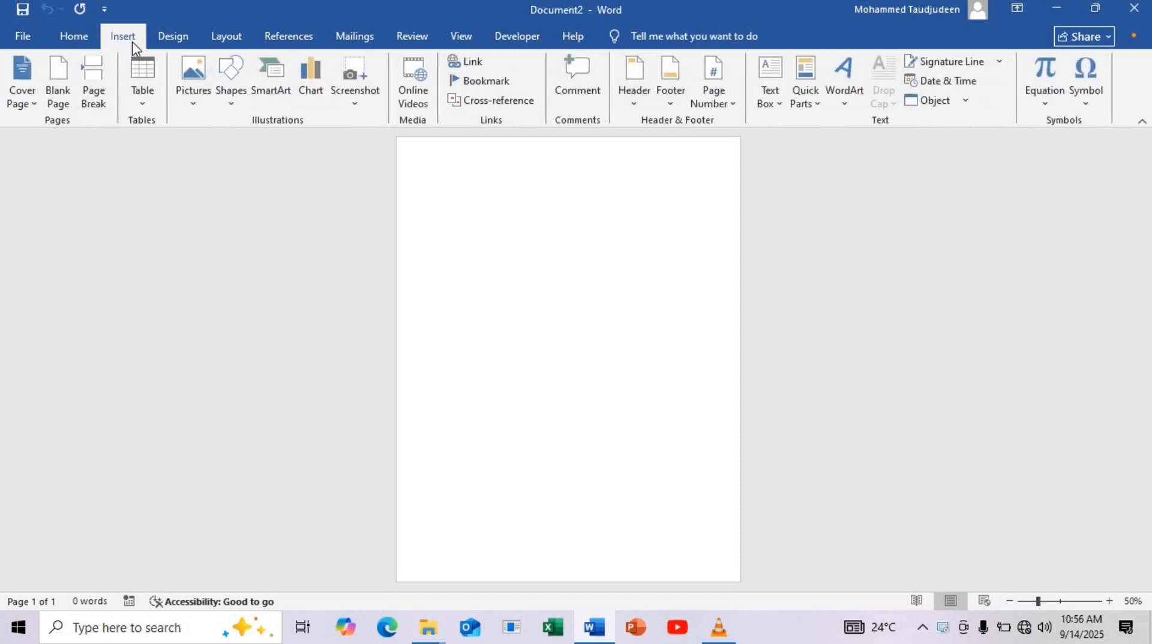
{"action": "left_click", "coordinate": [231, 90]}
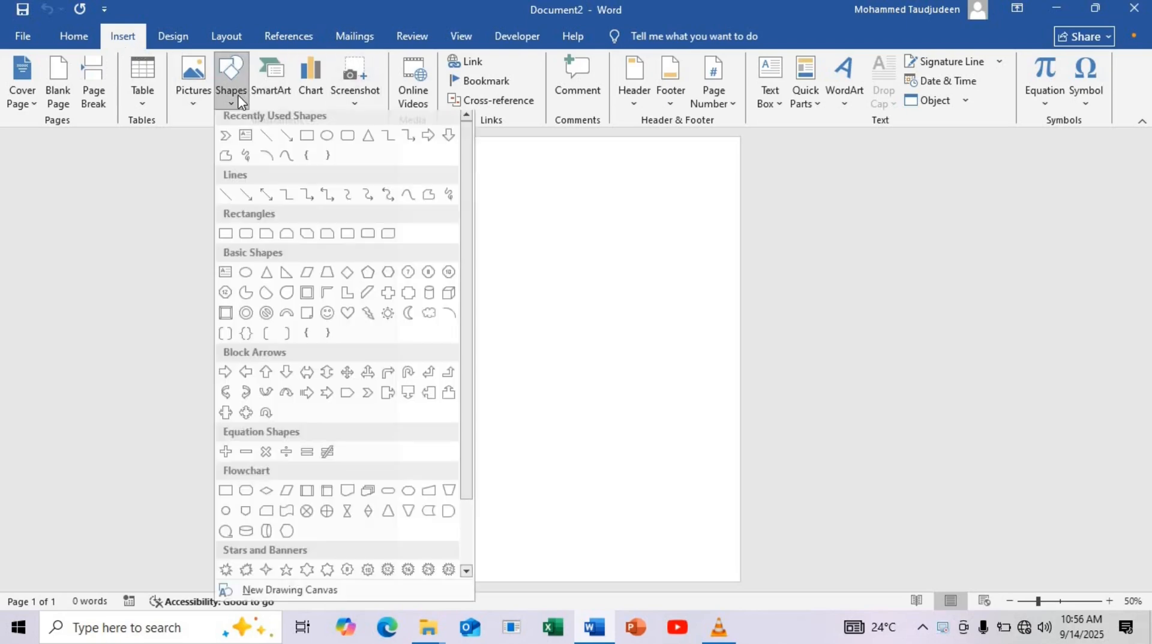
{"action": "left_click", "coordinate": [268, 284]}
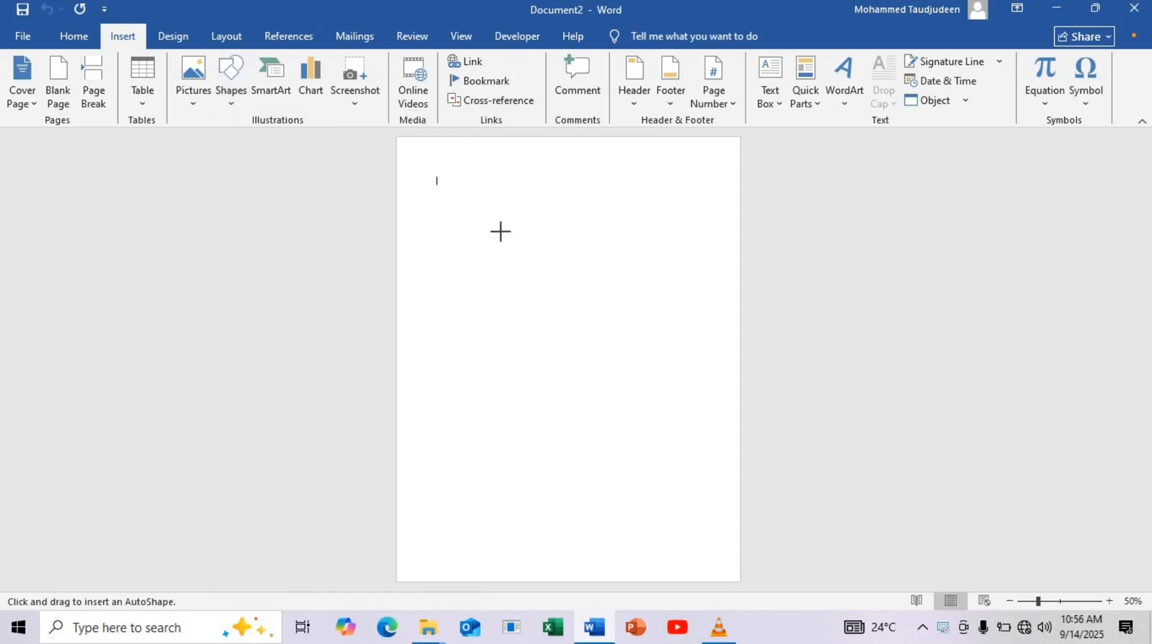
{"action": "mouse_move", "coordinate": [502, 227]}
{"action": "left_mouse_down"}
{"action": "mouse_move", "coordinate": [666, 376]}
{"action": "mouse_move", "coordinate": [670, 344]}
{"action": "left_mouse_up"}
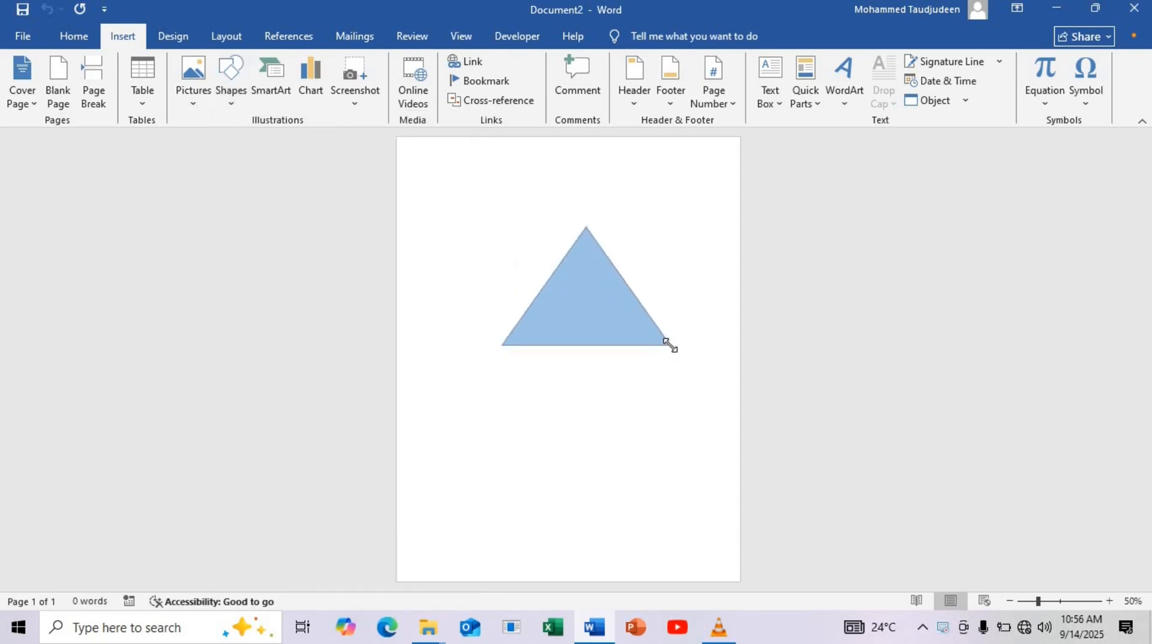
{"action": "left_click_drag", "start_coordinate": [590, 334], "coordinate": [528, 343]}
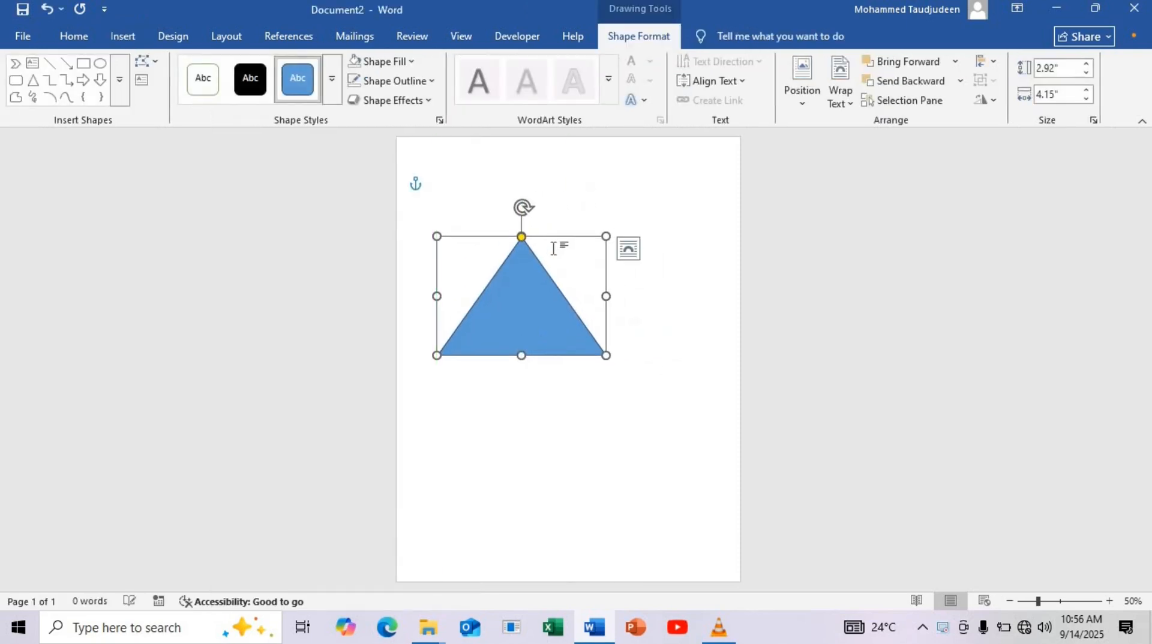
Open the triangle's shape formatting and set it to no fill
{"action": "right_click", "coordinate": [521, 275]}
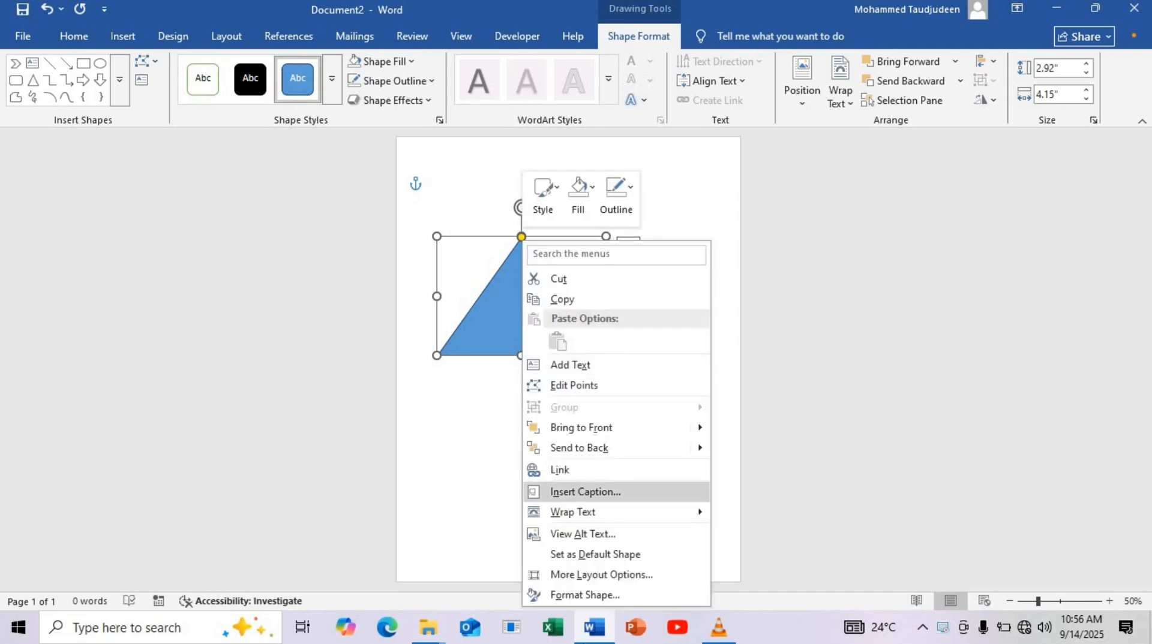
{"action": "left_click", "coordinate": [590, 597]}
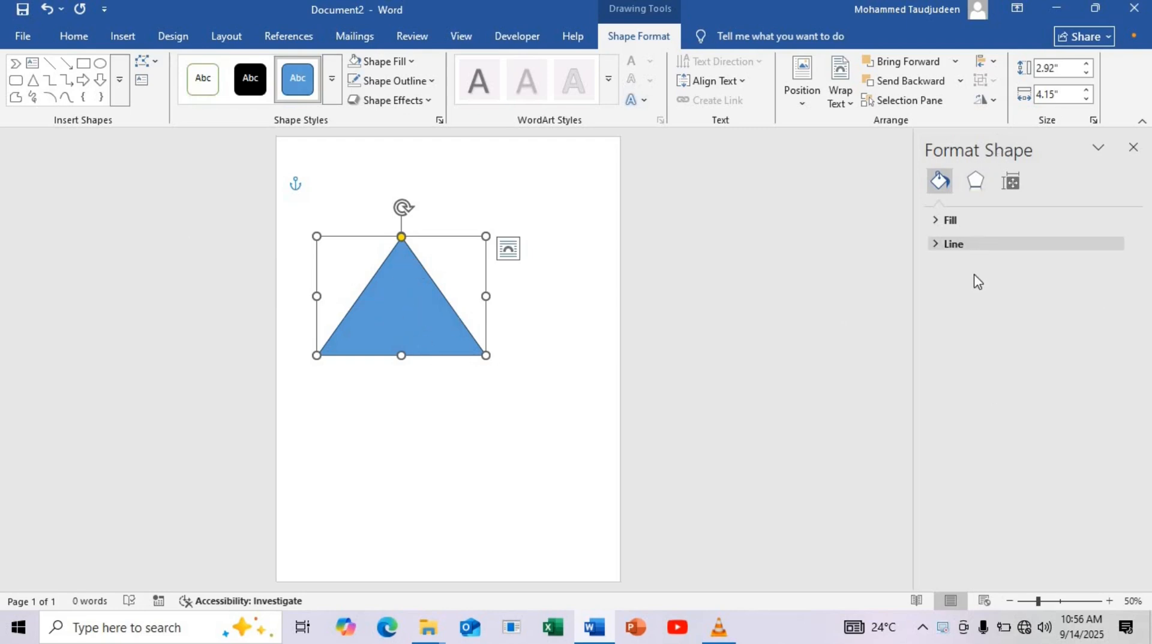
{"action": "left_click", "coordinate": [954, 222]}
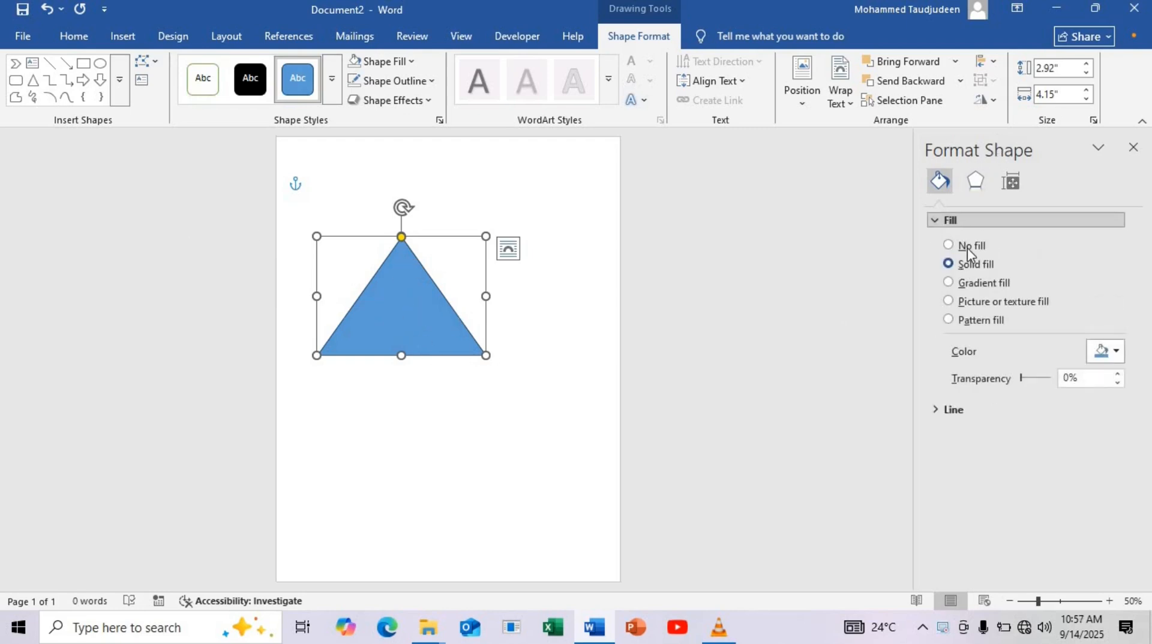
{"action": "left_click", "coordinate": [964, 252]}
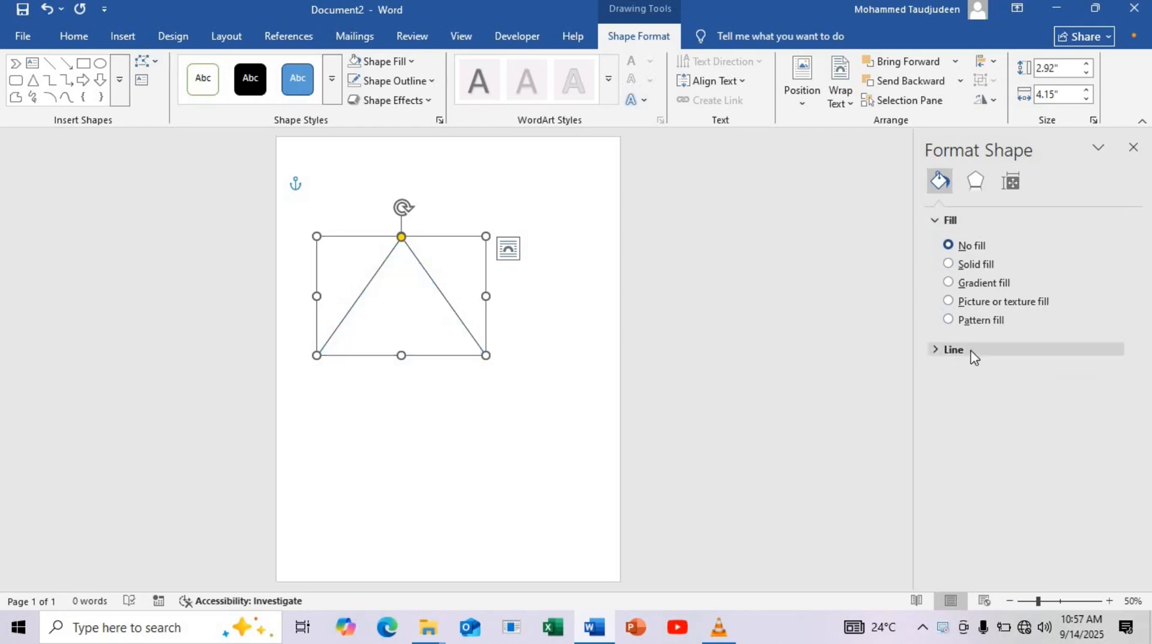
Set the triangle's outline width to 50 pt and its color to the darkest blue-gray theme shade
{"action": "left_click", "coordinate": [971, 353]}
{"action": "scroll", "coordinate": [1083, 483], "scroll_direction": "down", "scroll_amount": 1}
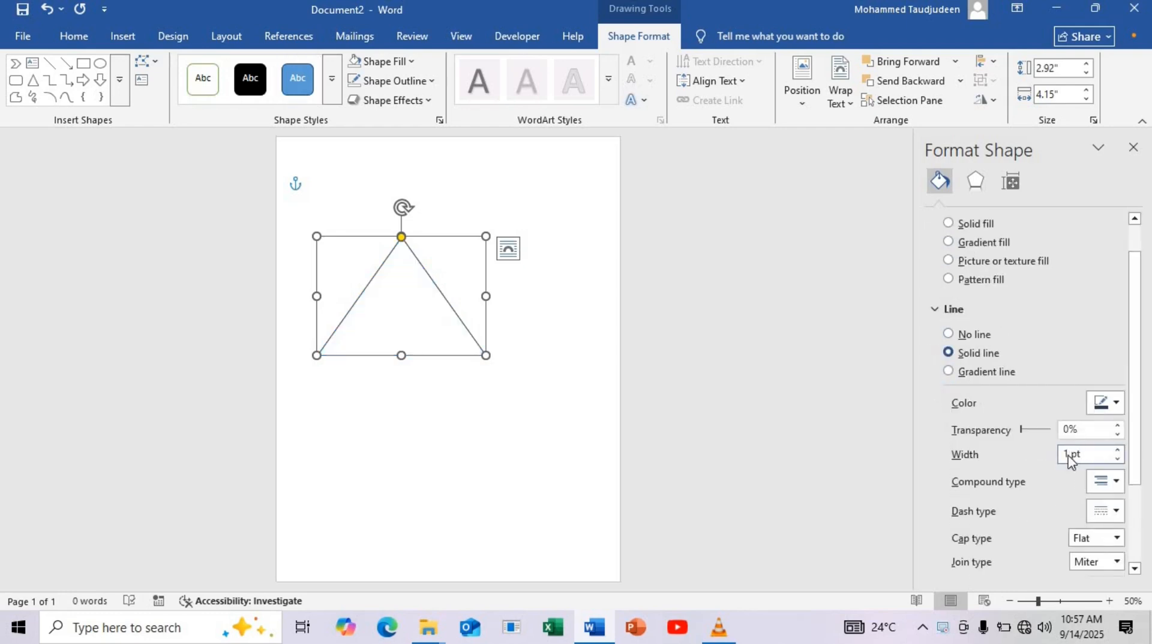
{"action": "left_click_drag", "start_coordinate": [1067, 459], "coordinate": [1057, 462]}
{"action": "type", "text": "50"}
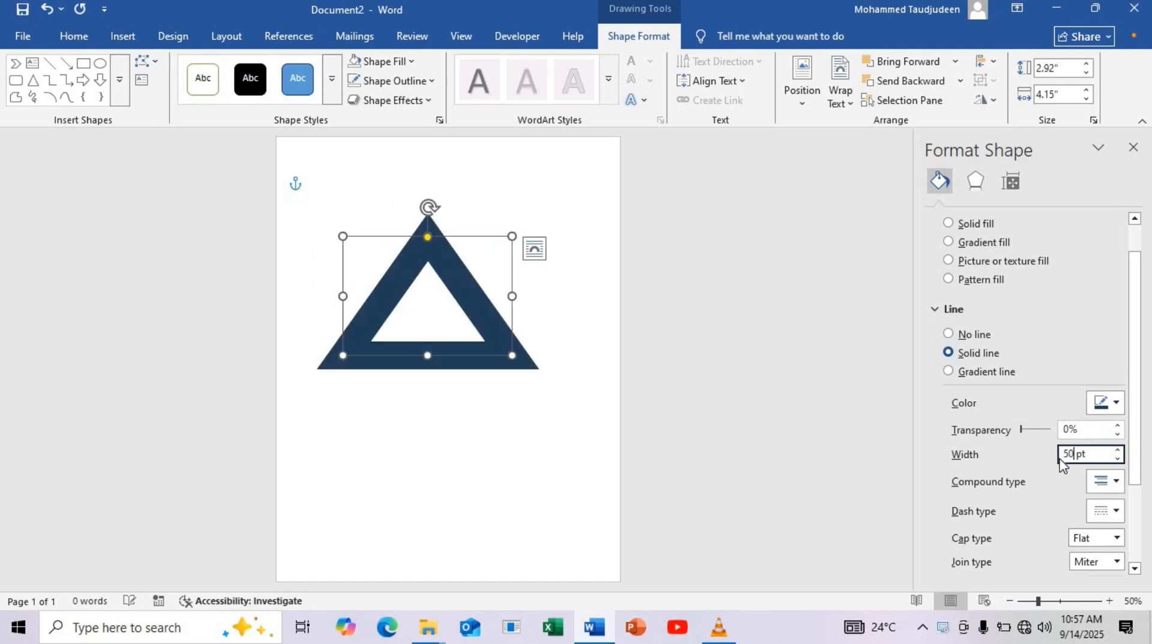
{"action": "left_click", "coordinate": [1102, 406]}
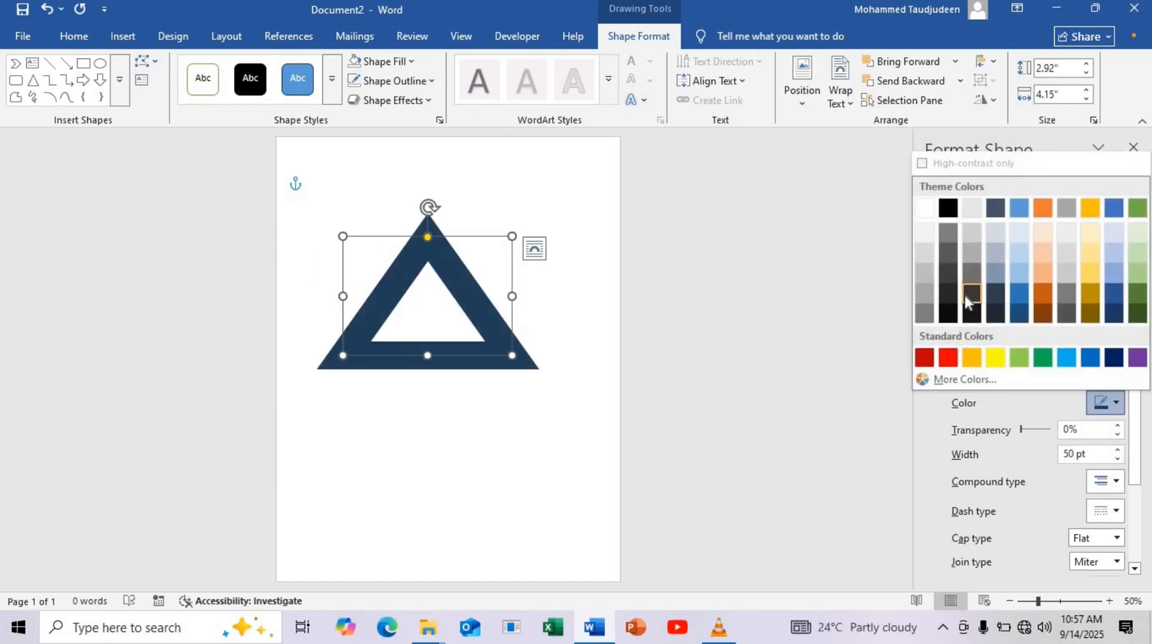
{"action": "left_click", "coordinate": [995, 313]}
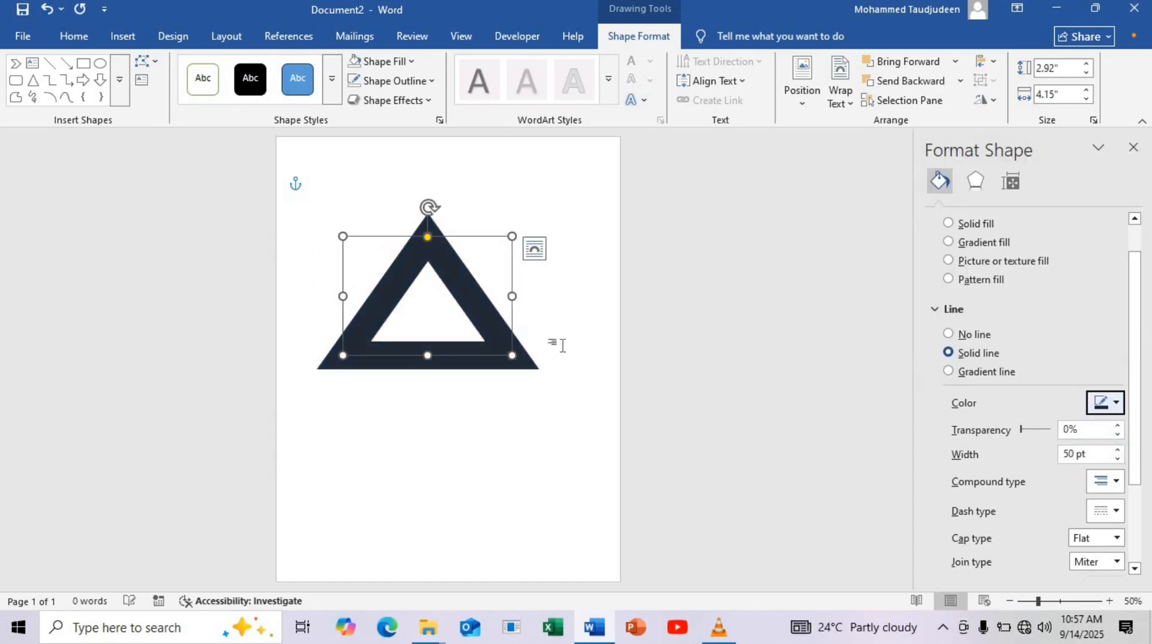
Rotate the triangle 90 degrees to point right and shrink it to about 3.05 by 1.84 inches
{"action": "left_click_drag", "start_coordinate": [430, 210], "coordinate": [512, 297]}
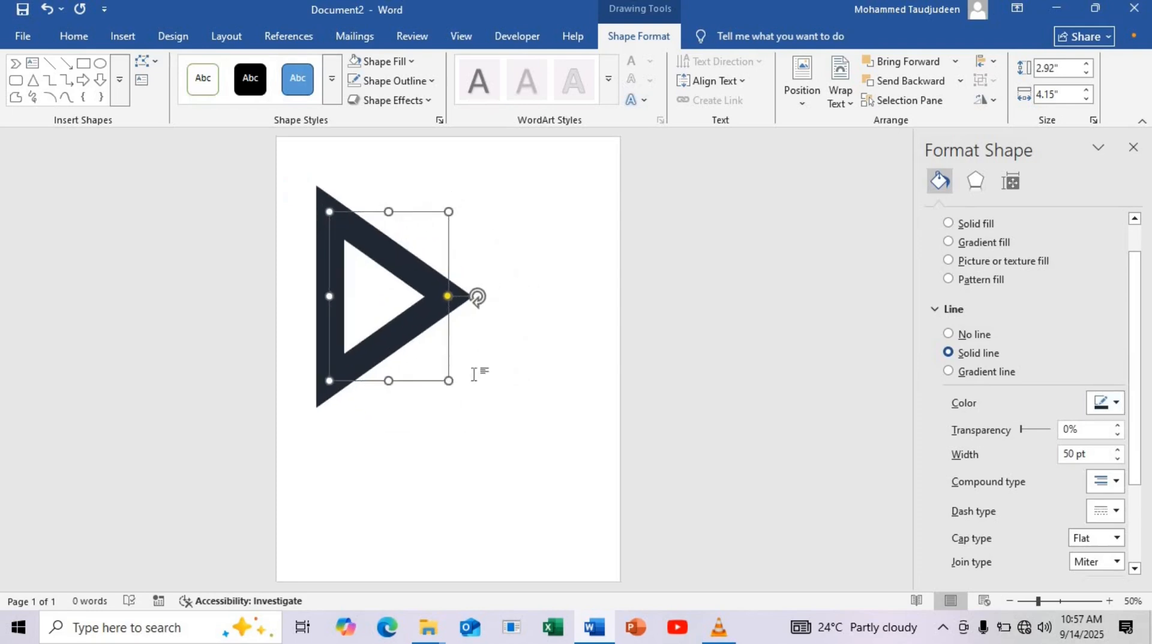
{"action": "left_click_drag", "start_coordinate": [431, 356], "coordinate": [405, 337]}
Duplicate the triangle near the page's lower left and move the original partly off the page's top-left corner
{"action": "left_click_drag", "start_coordinate": [383, 295], "coordinate": [404, 494]}
{"action": "left_click", "coordinate": [349, 211]}
{"action": "left_click", "coordinate": [298, 195]}
Set the lower triangle's outline width to 35 pt and fit it, at about 2.31 by 1.33 inches, into the page's bottom-left corner
{"action": "left_click", "coordinate": [1069, 497]}
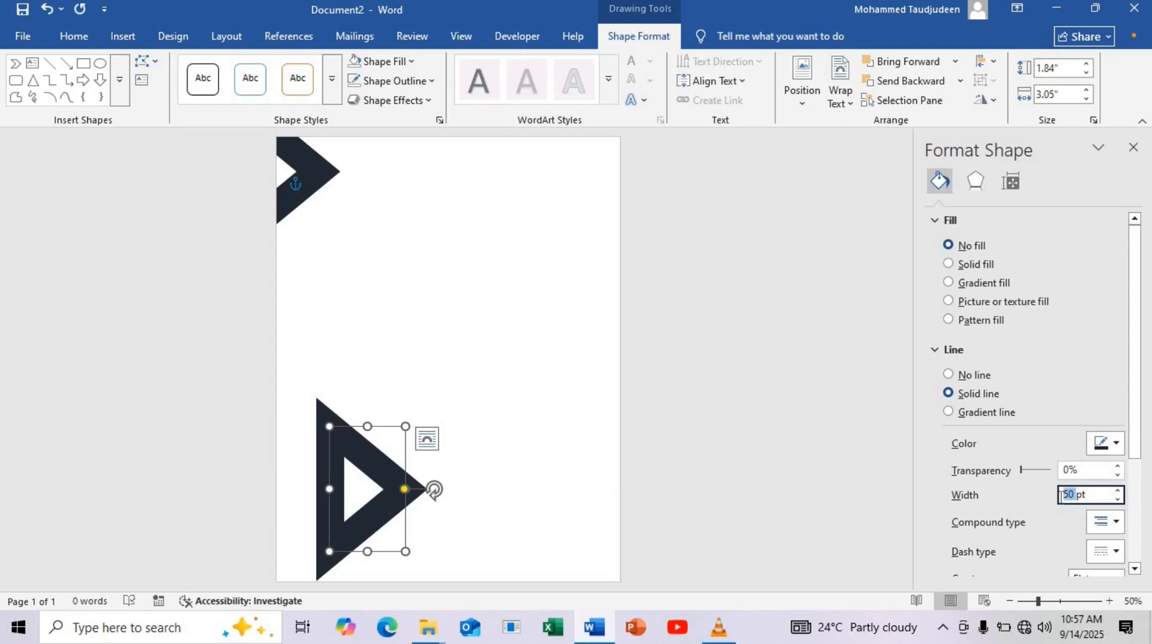
{"action": "type", "text": "35"}
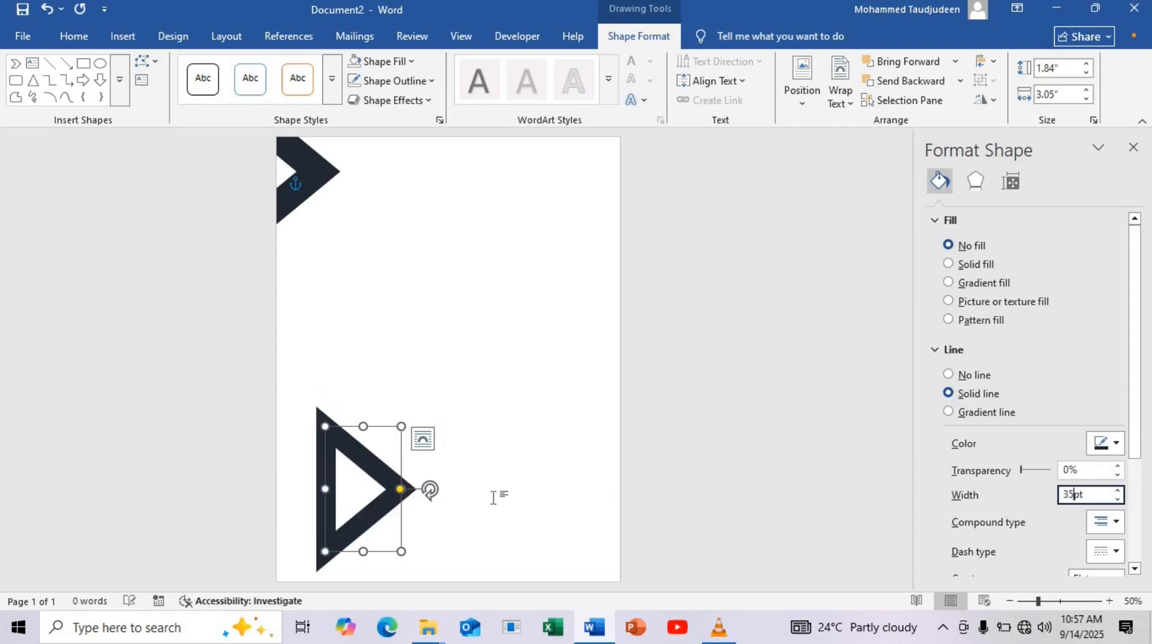
{"action": "left_click_drag", "start_coordinate": [402, 551], "coordinate": [284, 577]}
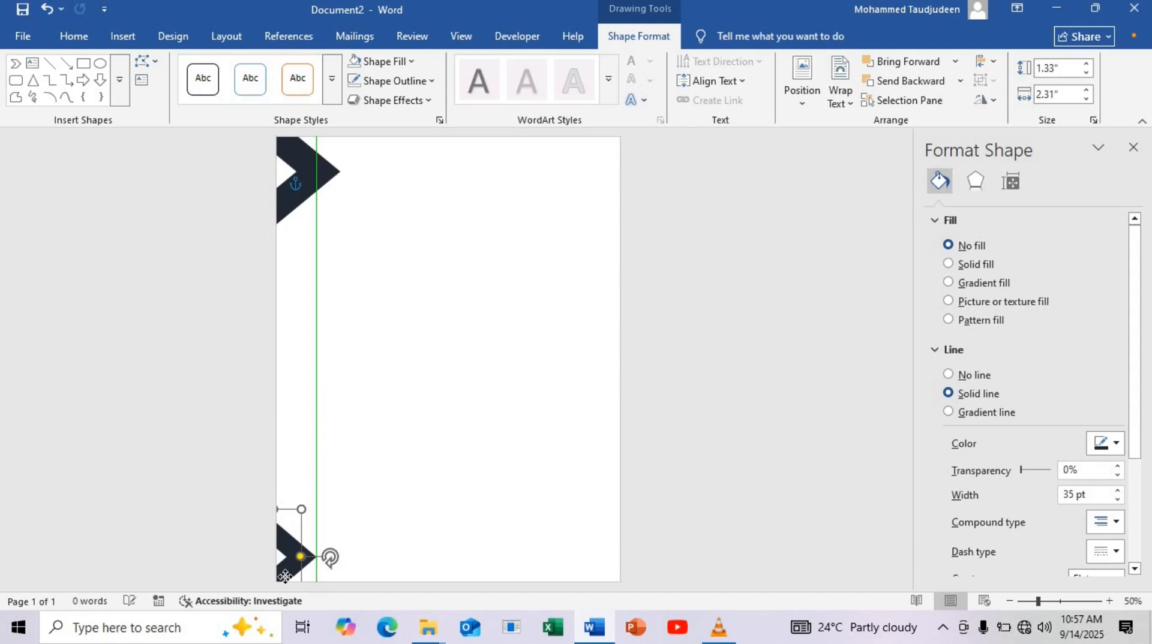
{"action": "left_click_drag", "start_coordinate": [286, 578], "coordinate": [287, 578]}
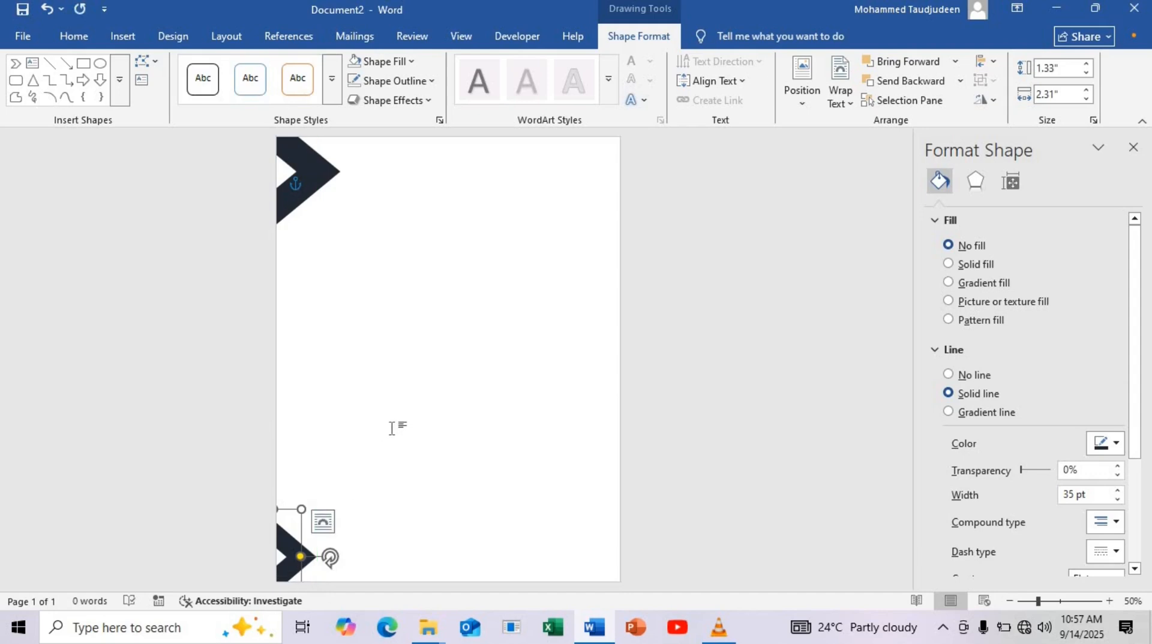
{"action": "left_click", "coordinate": [392, 486]}
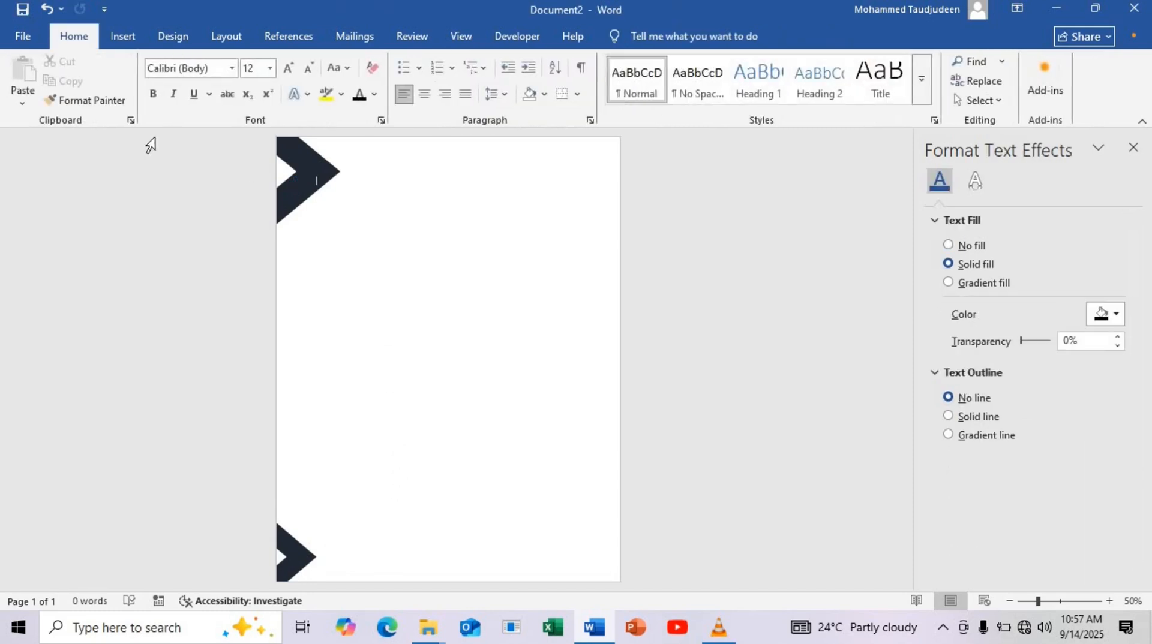
Insert a chevron block arrow about 3.73 inches wide and 0.65 inches high beside the upper triangle's tip
{"action": "left_click", "coordinate": [130, 43]}
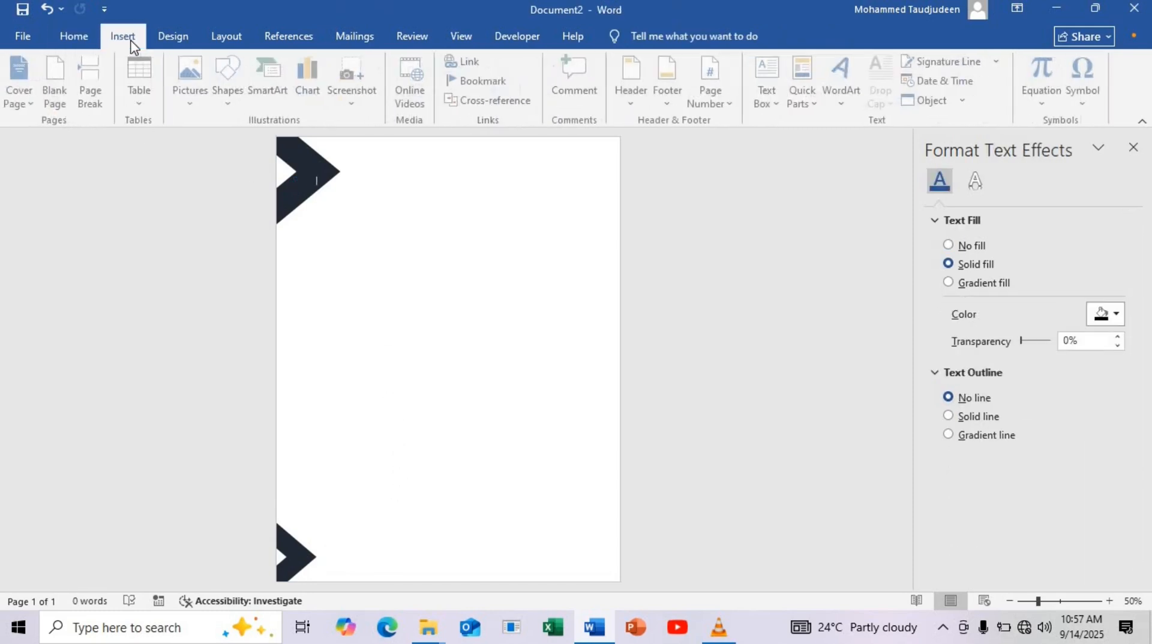
{"action": "left_click", "coordinate": [230, 90]}
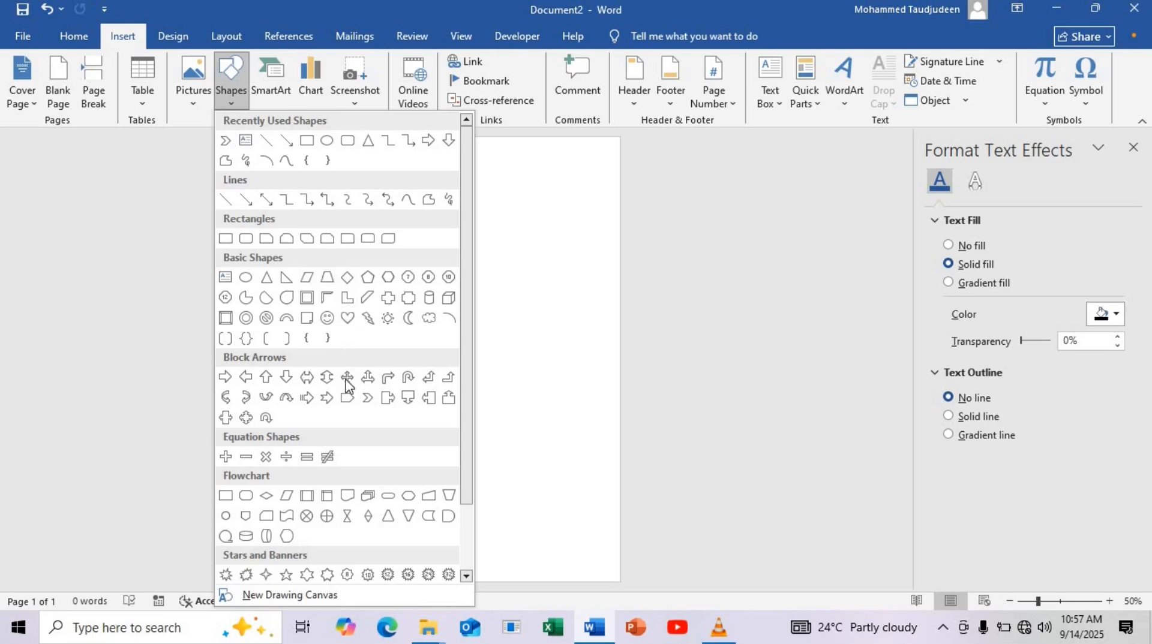
{"action": "left_click", "coordinate": [367, 399]}
{"action": "mouse_move", "coordinate": [369, 162]}
{"action": "left_mouse_down"}
{"action": "mouse_move", "coordinate": [398, 185]}
{"action": "mouse_move", "coordinate": [522, 190]}
{"action": "mouse_move", "coordinate": [457, 183]}
{"action": "left_mouse_up"}
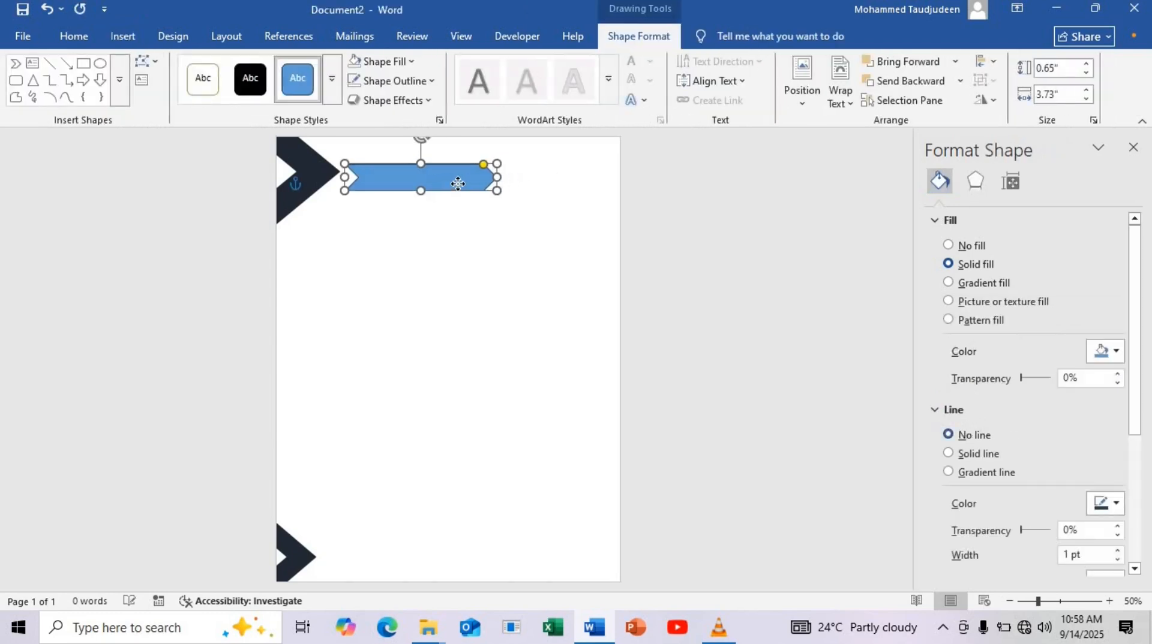
Remove the chevron's outline and fill it with the darkest blue-gray theme shade
{"action": "left_click", "coordinate": [427, 86]}
{"action": "left_click", "coordinate": [422, 363]}
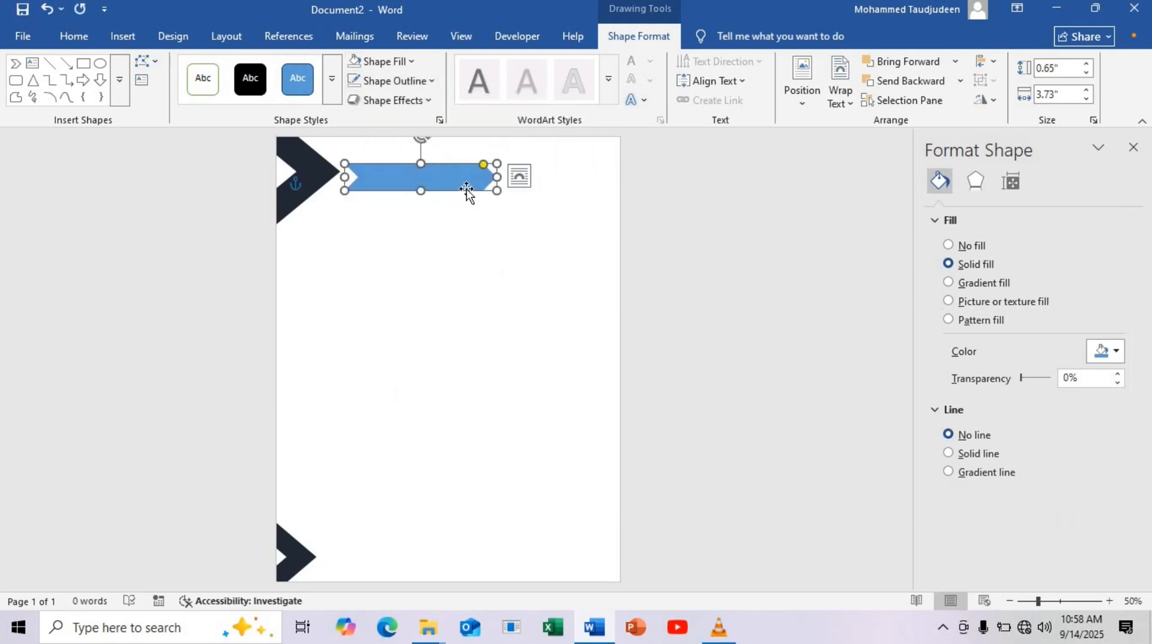
{"action": "left_click", "coordinate": [412, 61]}
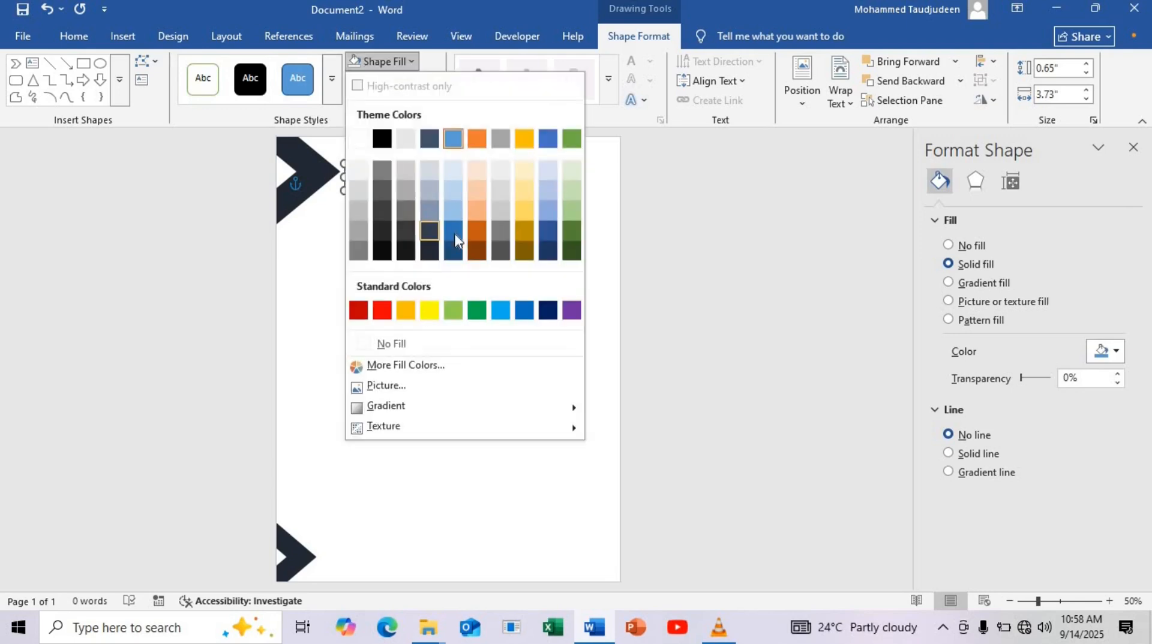
{"action": "left_click", "coordinate": [429, 250]}
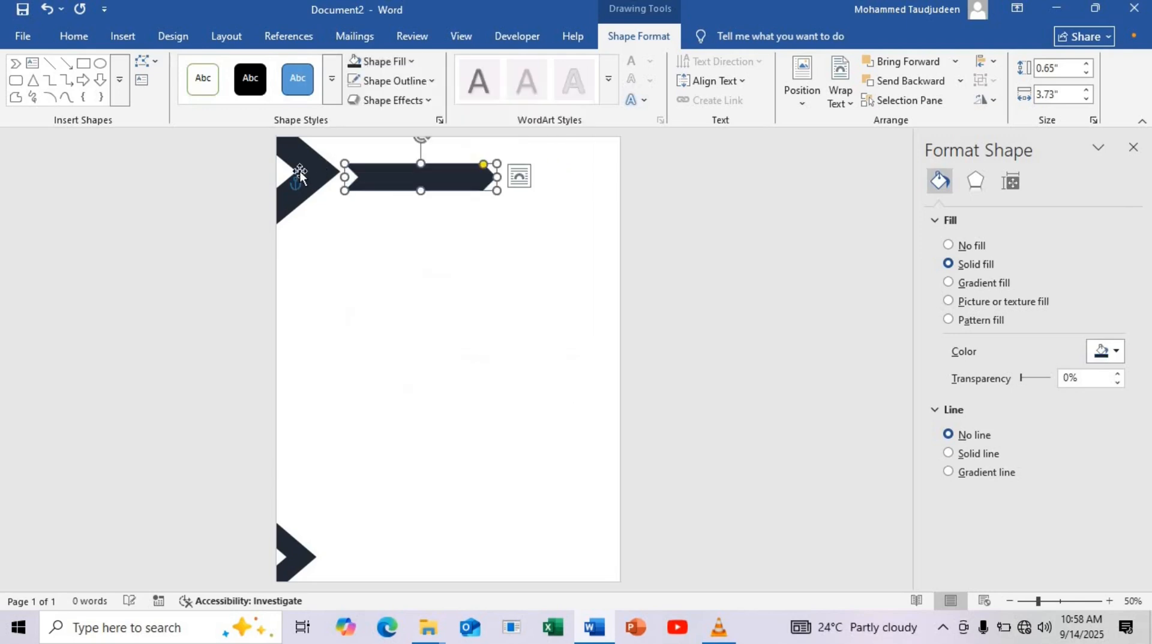
Try a dark green fill on the upper triangle and return it to no fill
{"action": "left_click", "coordinate": [412, 63]}
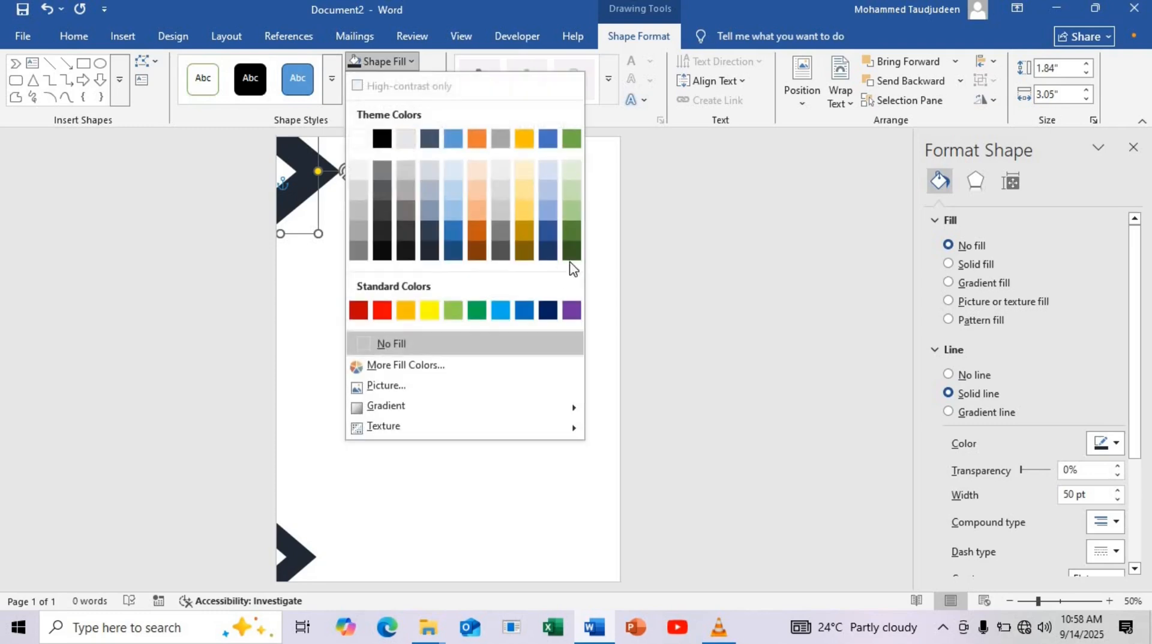
{"action": "left_click", "coordinate": [573, 253]}
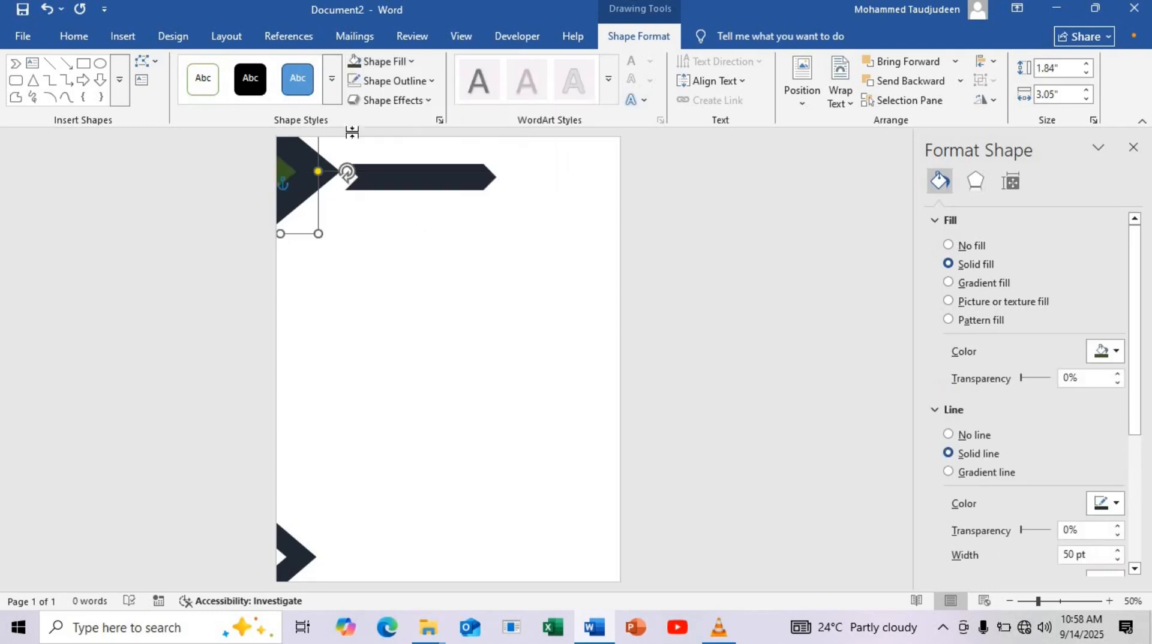
{"action": "left_click", "coordinate": [410, 62]}
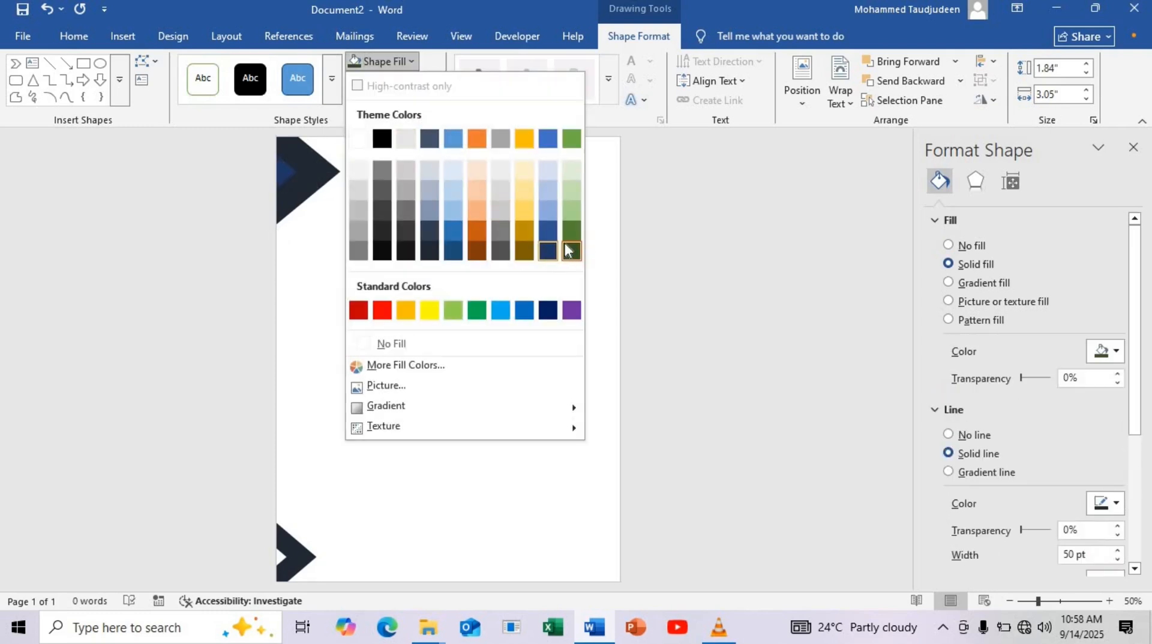
{"action": "left_click", "coordinate": [396, 343]}
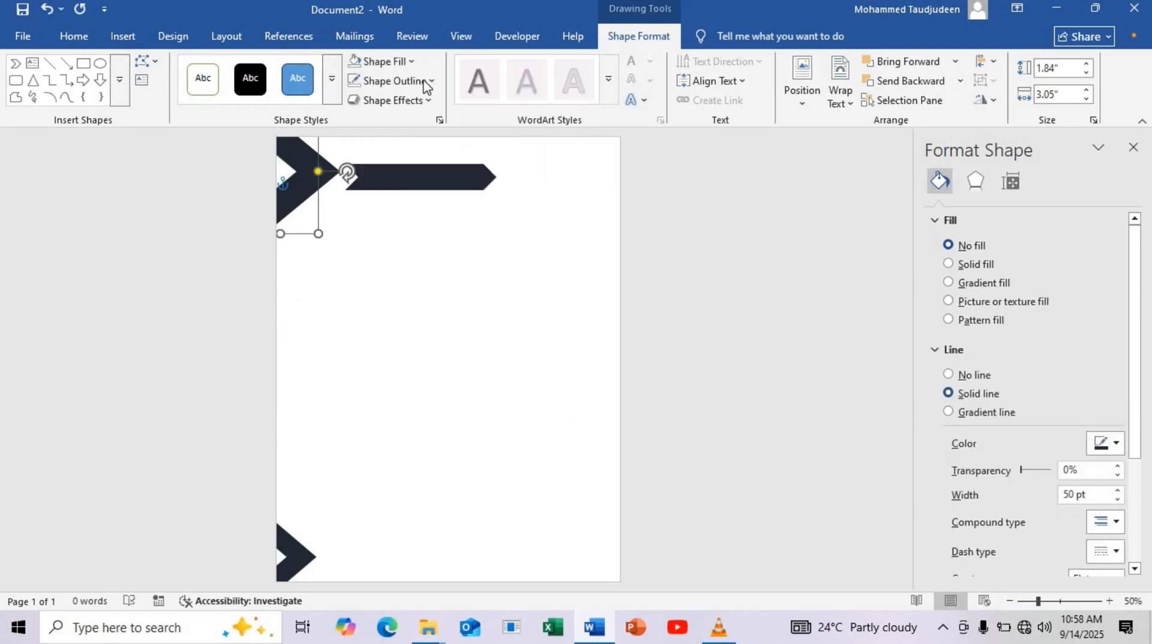
Change the upper triangle's outline color to the darkest green theme shade
{"action": "left_click", "coordinate": [568, 282]}
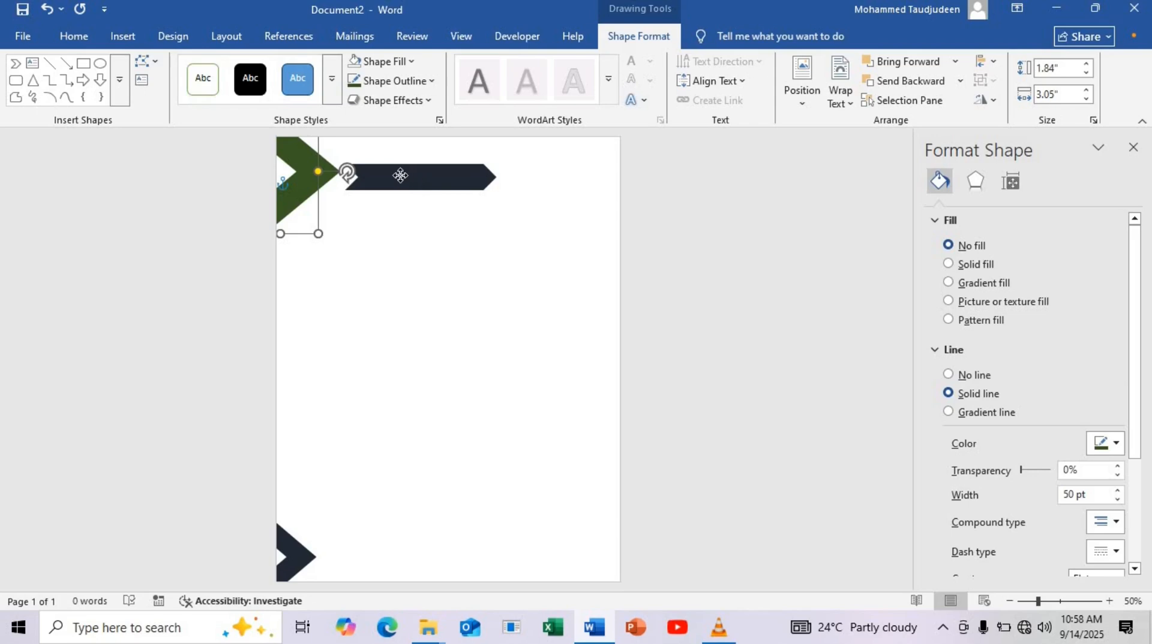
Move the chevron up against the green triangle's tip and deepen its point and notch slightly
{"action": "left_click_drag", "start_coordinate": [397, 174], "coordinate": [400, 173]}
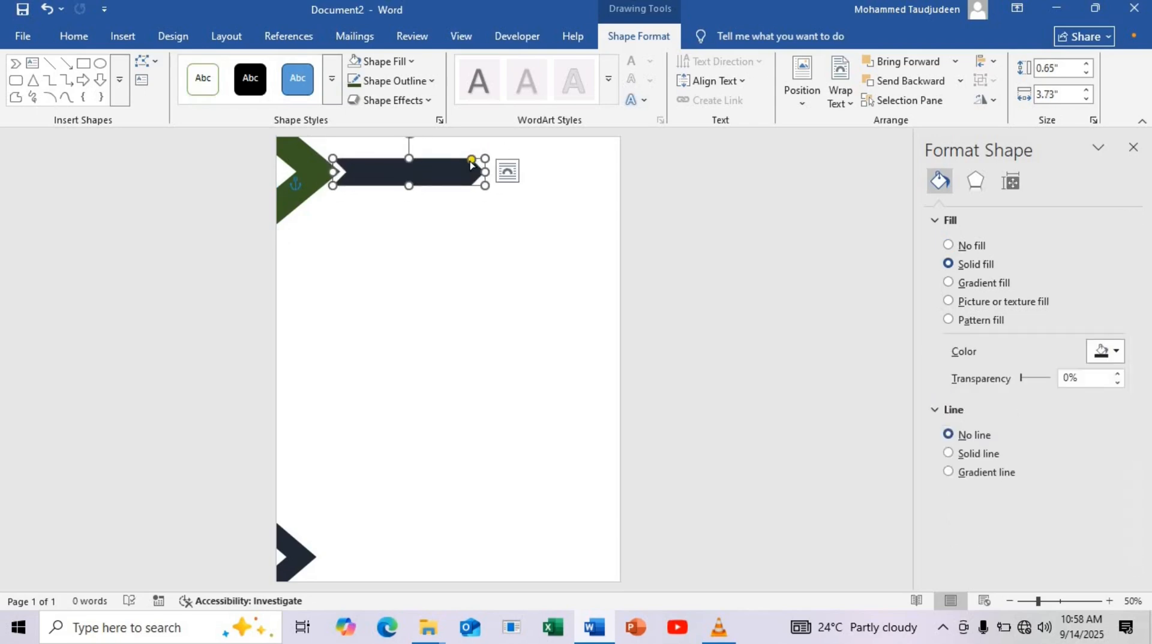
{"action": "left_click_drag", "start_coordinate": [467, 163], "coordinate": [467, 163]}
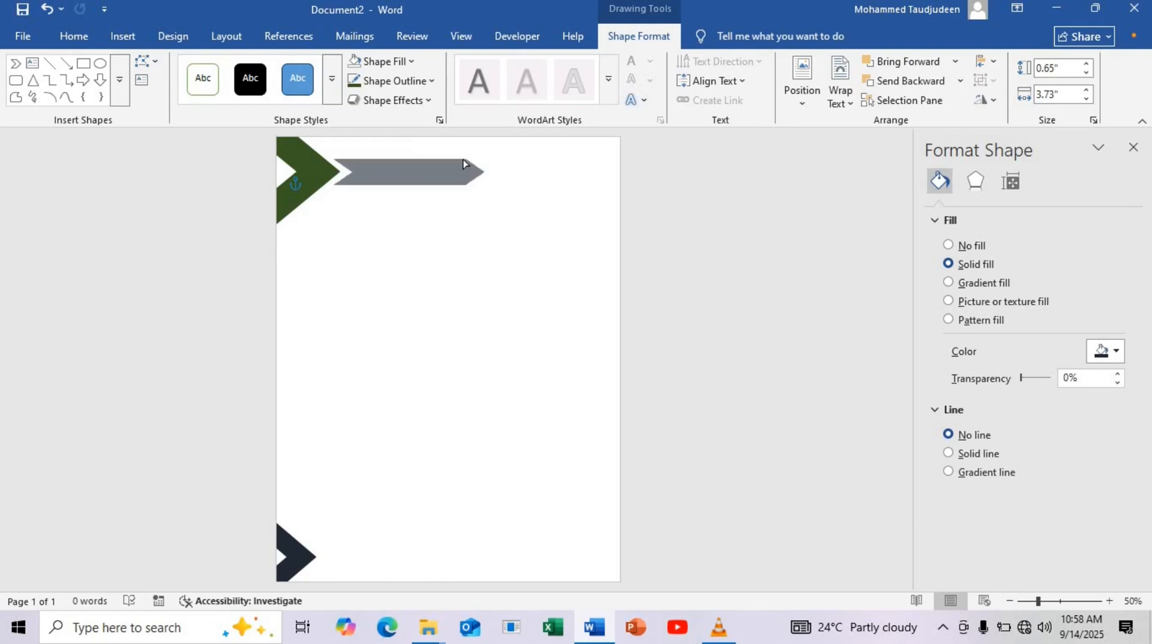
{"action": "left_click_drag", "start_coordinate": [468, 161], "coordinate": [438, 176]}
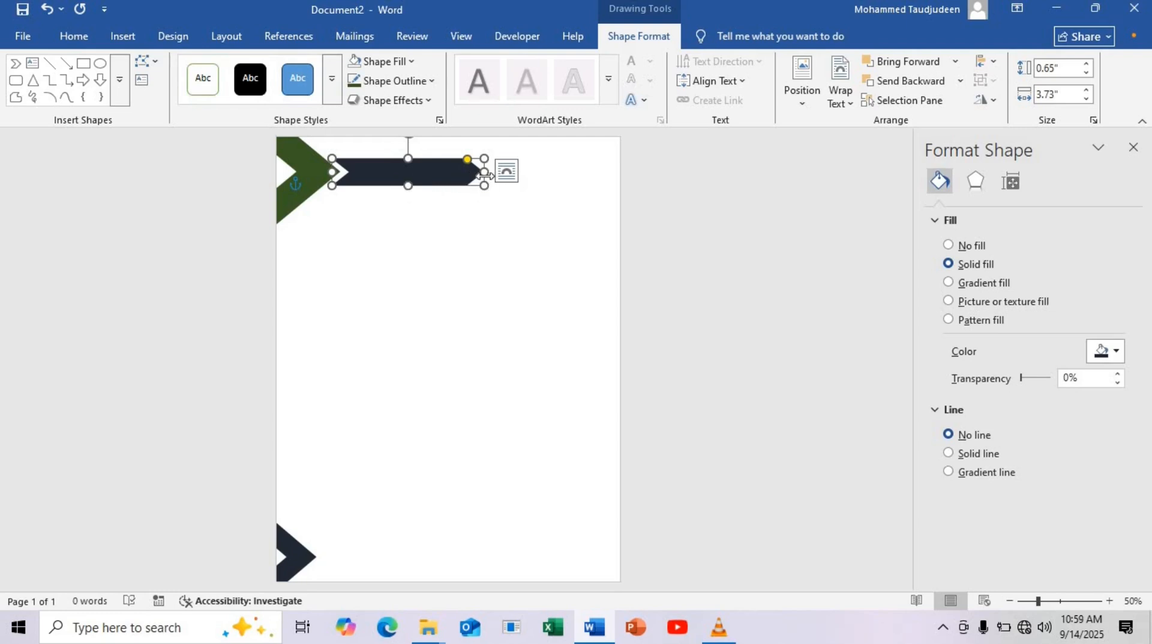
Lengthen the chevron to about 4.9 inches and place a copy below it, shortened to about 1.06 inches
{"action": "left_click_drag", "start_coordinate": [503, 173], "coordinate": [594, 274]}
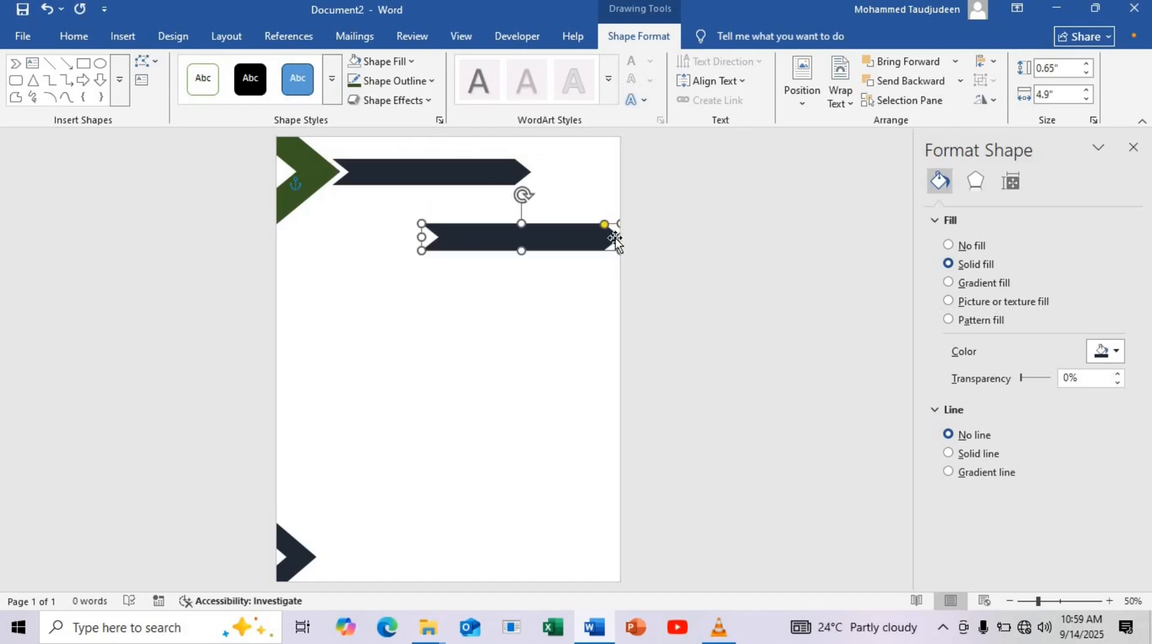
{"action": "left_click_drag", "start_coordinate": [617, 237], "coordinate": [466, 248]}
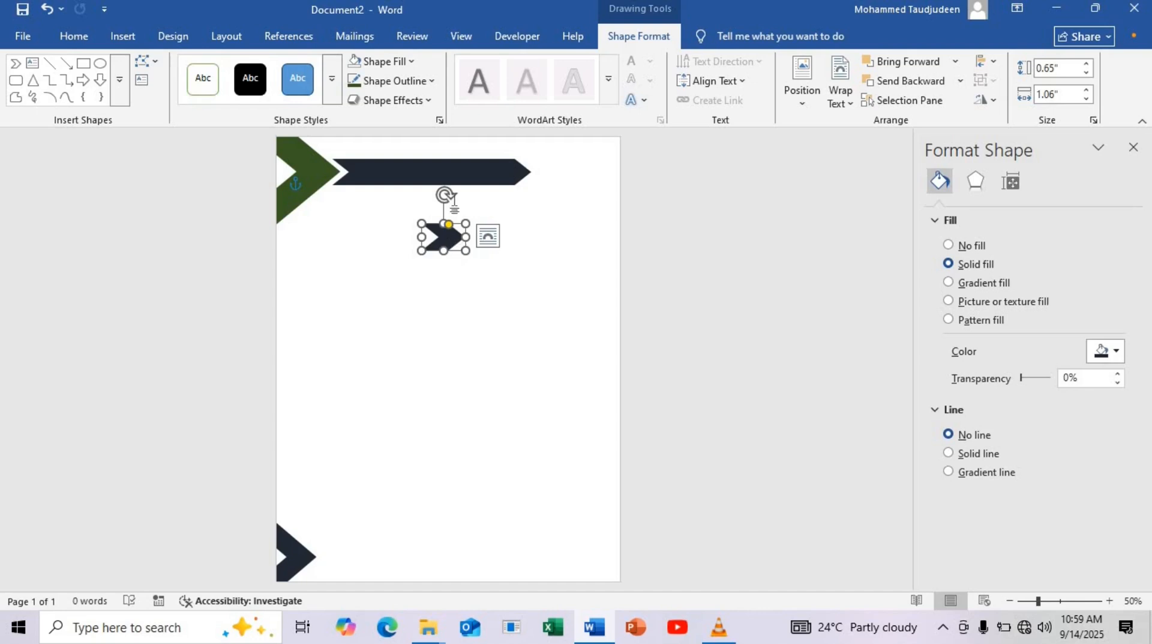
Fill the short chevron below the long bar with the darkest green theme shade
{"action": "left_click", "coordinate": [411, 62]}
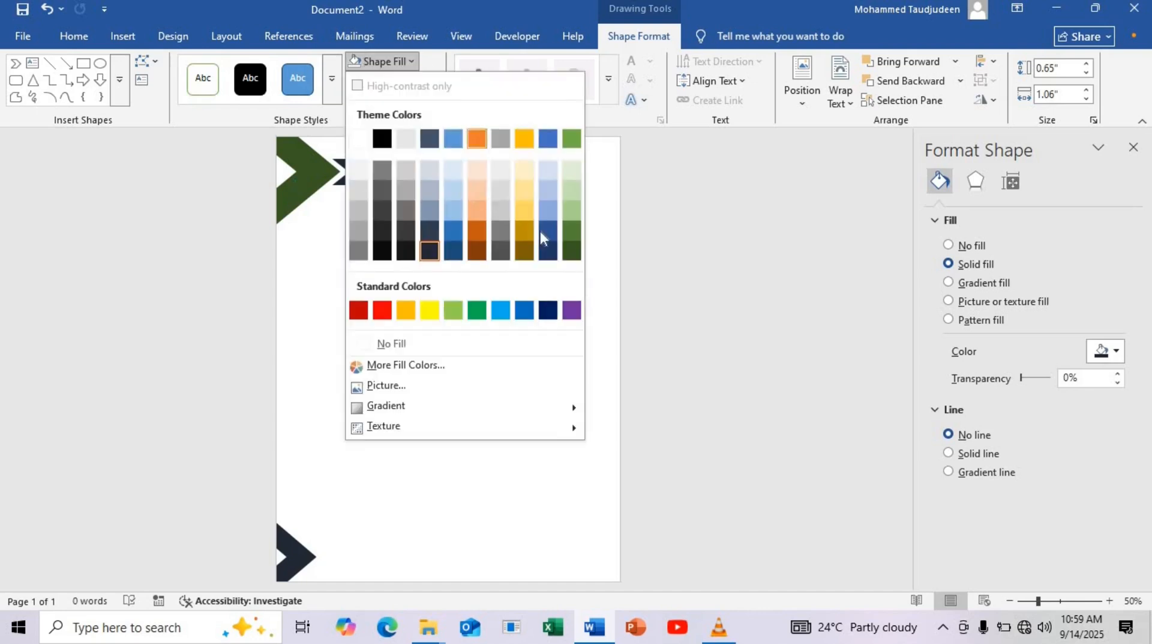
{"action": "key", "text": "Escape"}
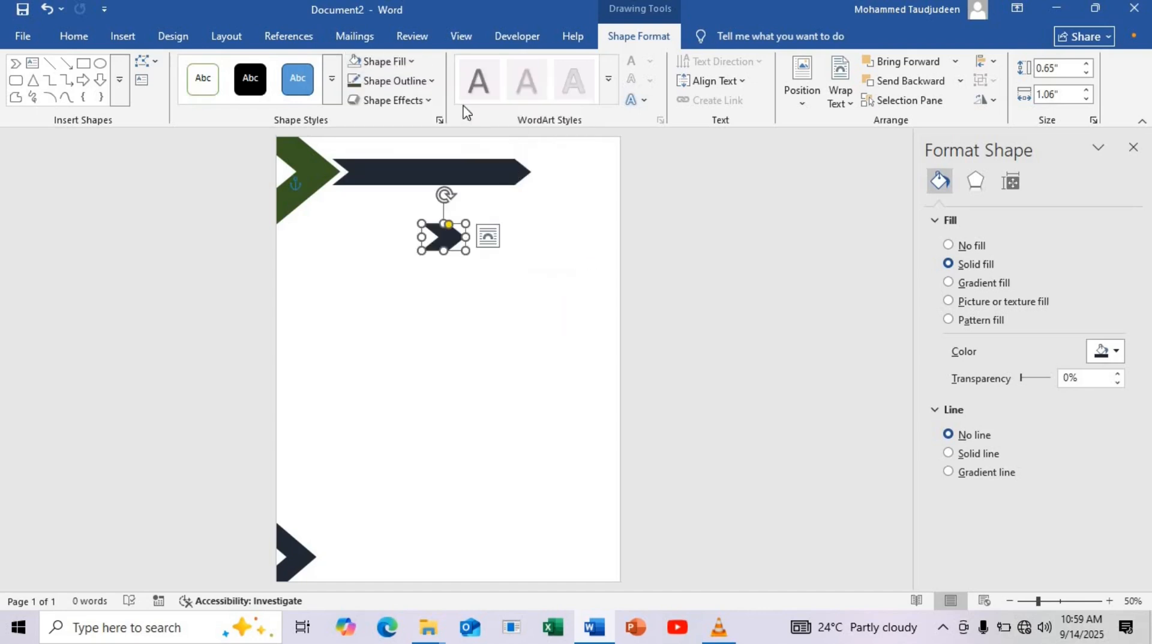
{"action": "left_click", "coordinate": [411, 62]}
{"action": "left_click", "coordinate": [571, 251]}
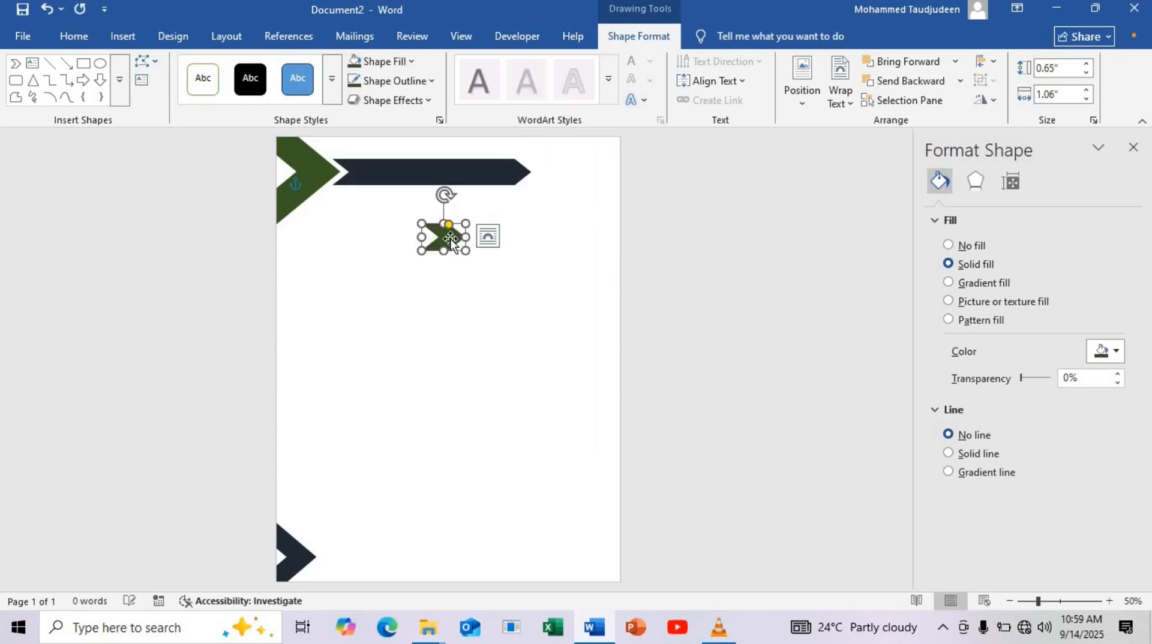
Move the short green chevron up to the long bar's tip and nudge it into line with the bar
{"action": "left_click_drag", "start_coordinate": [444, 225], "coordinate": [547, 174]}
{"action": "key", "text": "Up"}
{"action": "key", "text": "Up"}
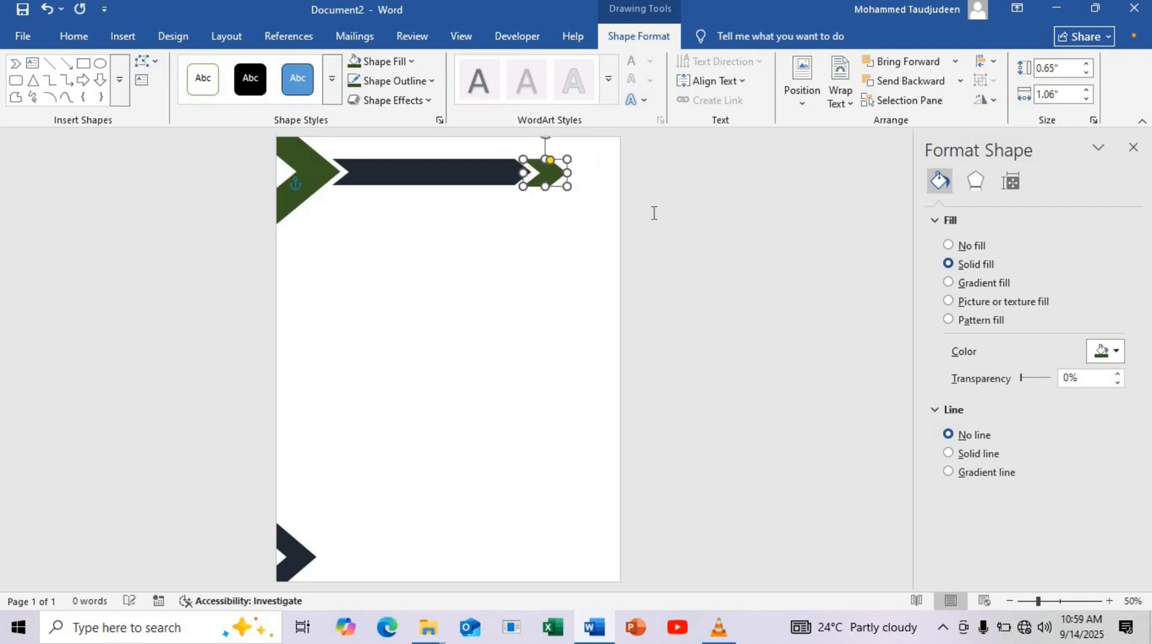
{"action": "key", "text": "Left"}
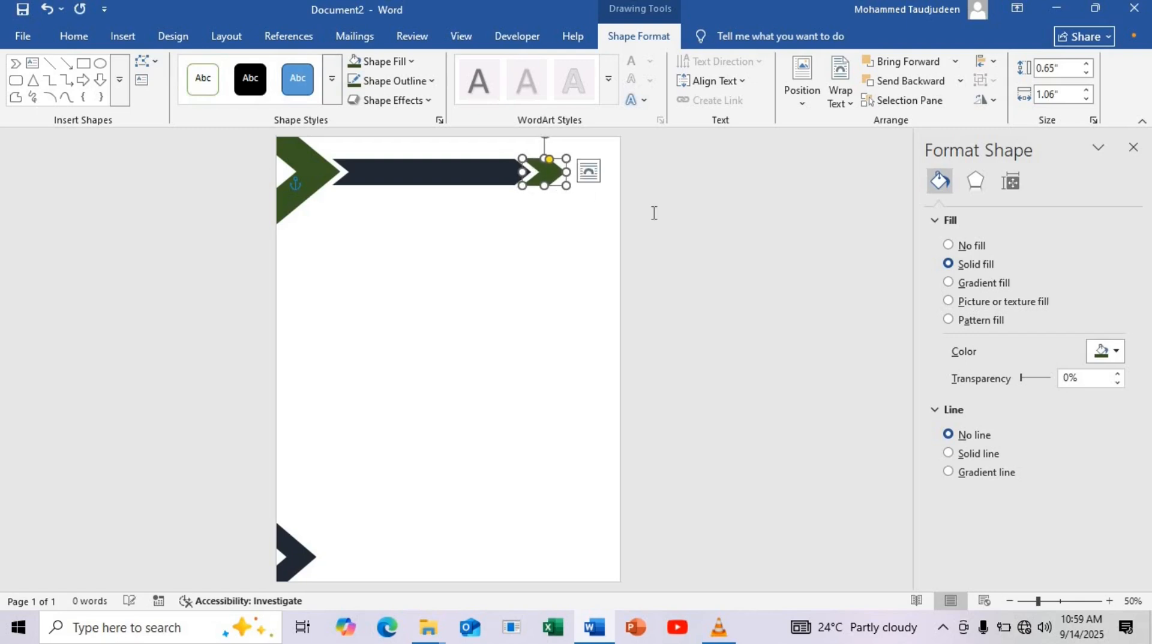
{"action": "key", "text": "Left"}
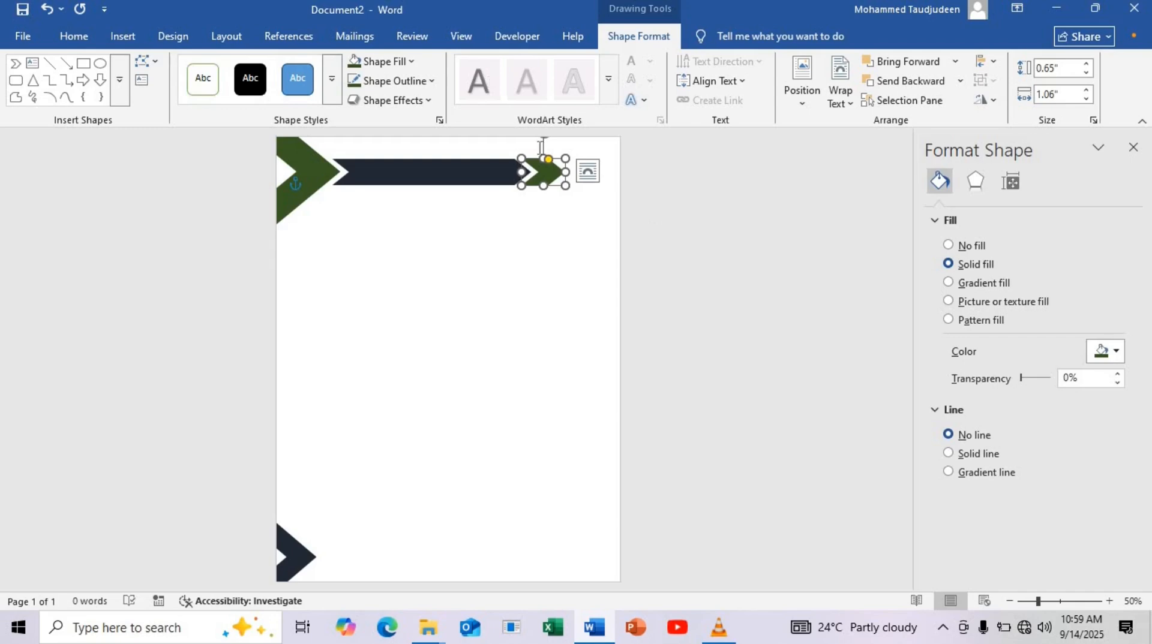
Place a copy of the green chevron after the first, and another lengthened to about 2.1 inches running off the page's edge
{"action": "left_click_drag", "start_coordinate": [547, 174], "coordinate": [579, 174]}
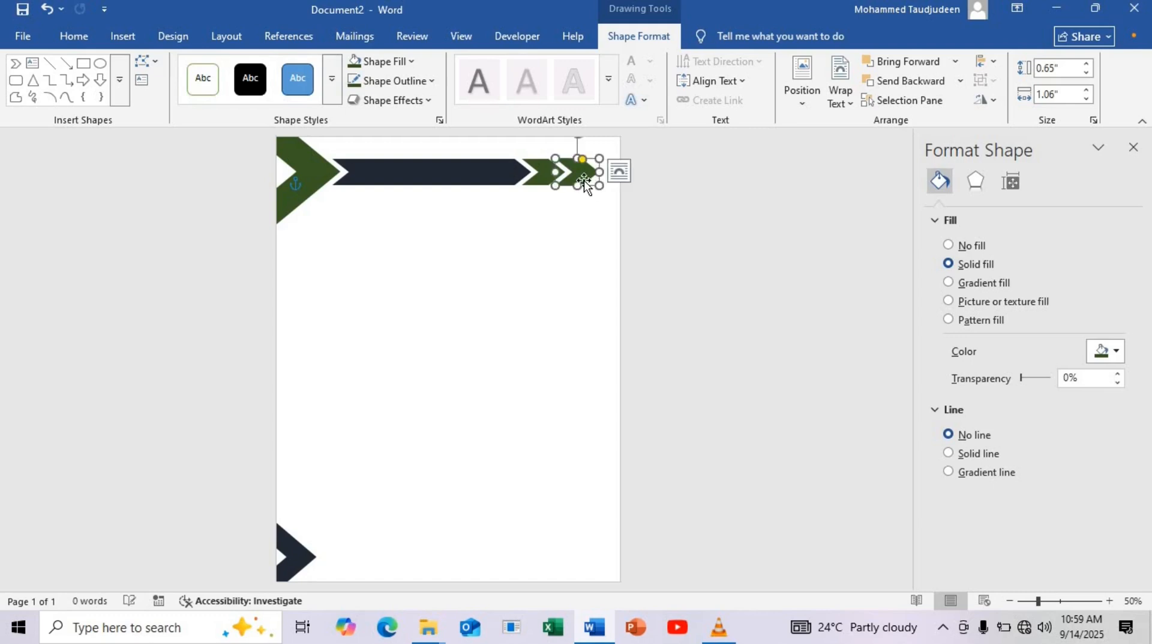
{"action": "key", "text": "Down"}
{"action": "left_click_drag", "start_coordinate": [585, 180], "coordinate": [610, 191]}
{"action": "left_click_drag", "start_coordinate": [551, 238], "coordinate": [638, 175]}
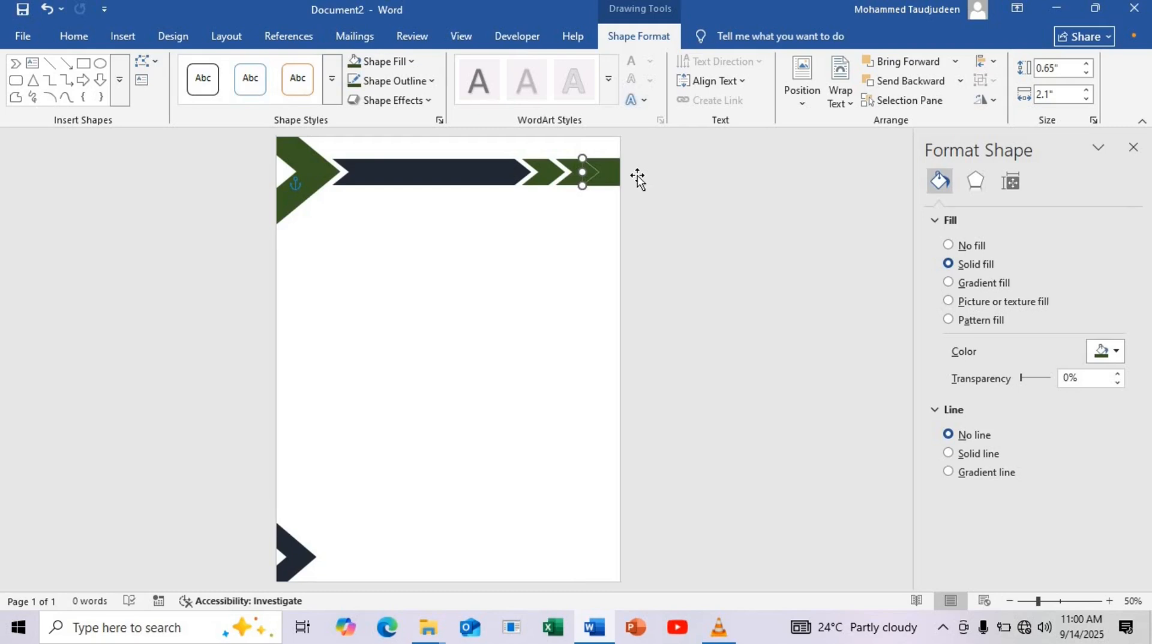
{"action": "key", "text": "Right"}
{"action": "key", "text": "Right"}
{"action": "key", "text": "Right"}
{"action": "key", "text": "Right"}
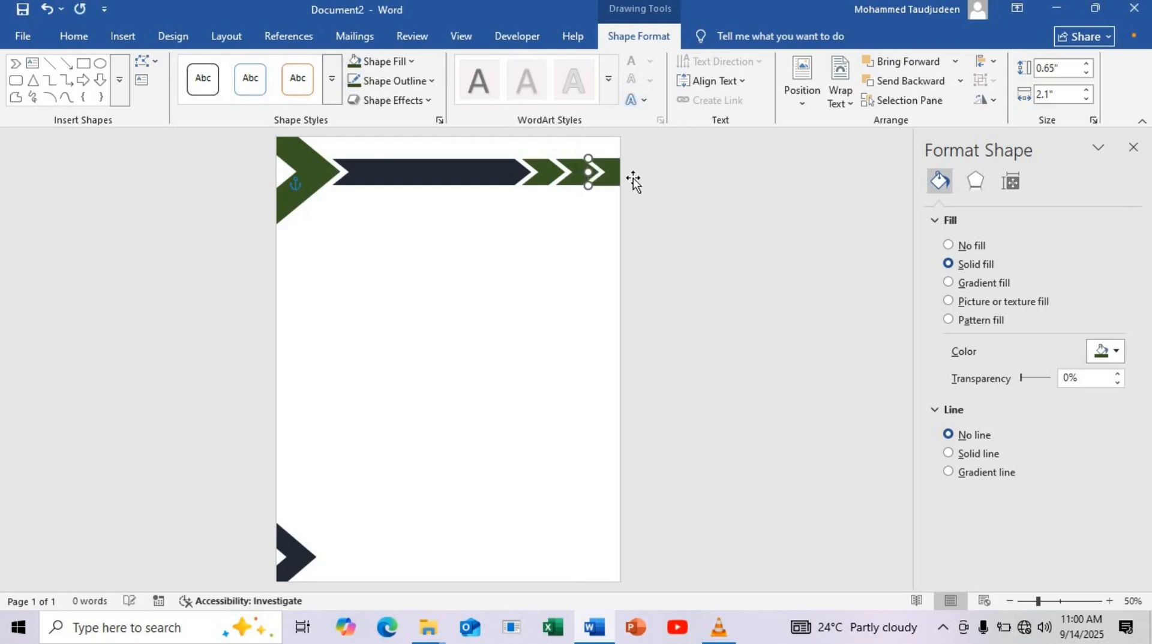
{"action": "key", "text": "Right"}
Shift the two short green chevrons together toward the page's edge, widening the gap after the long dark bar
{"action": "left_click", "coordinate": [581, 181]}
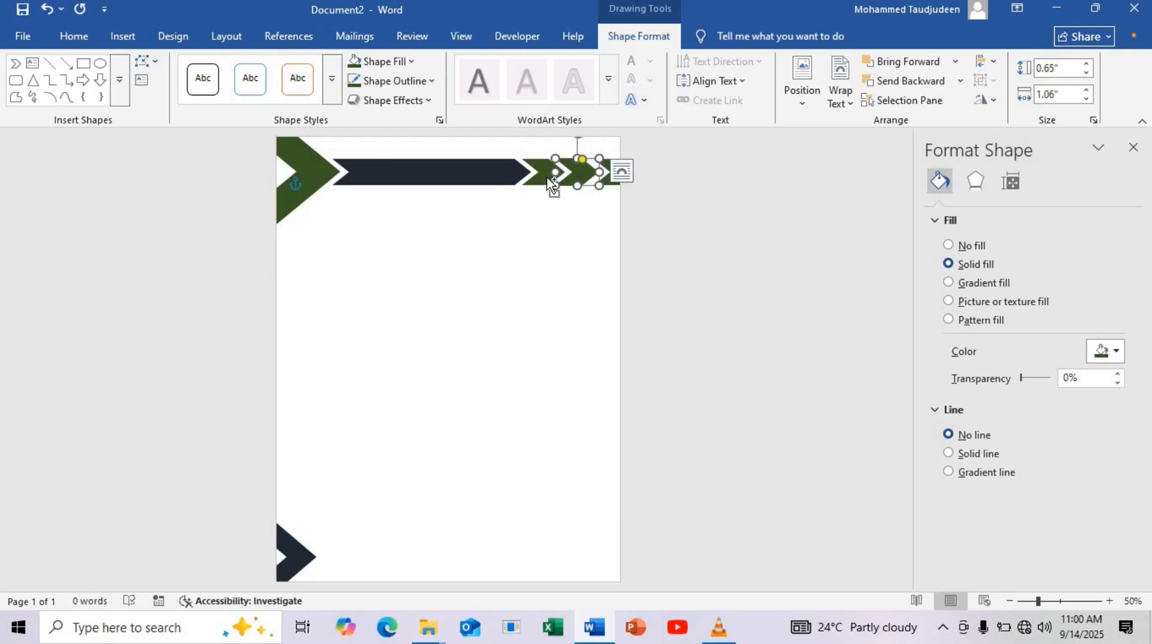
{"action": "left_click", "coordinate": [547, 179], "text": "ctrl"}
{"action": "key", "text": "Right"}
{"action": "key", "text": "Right"}
{"action": "key", "text": "Right"}
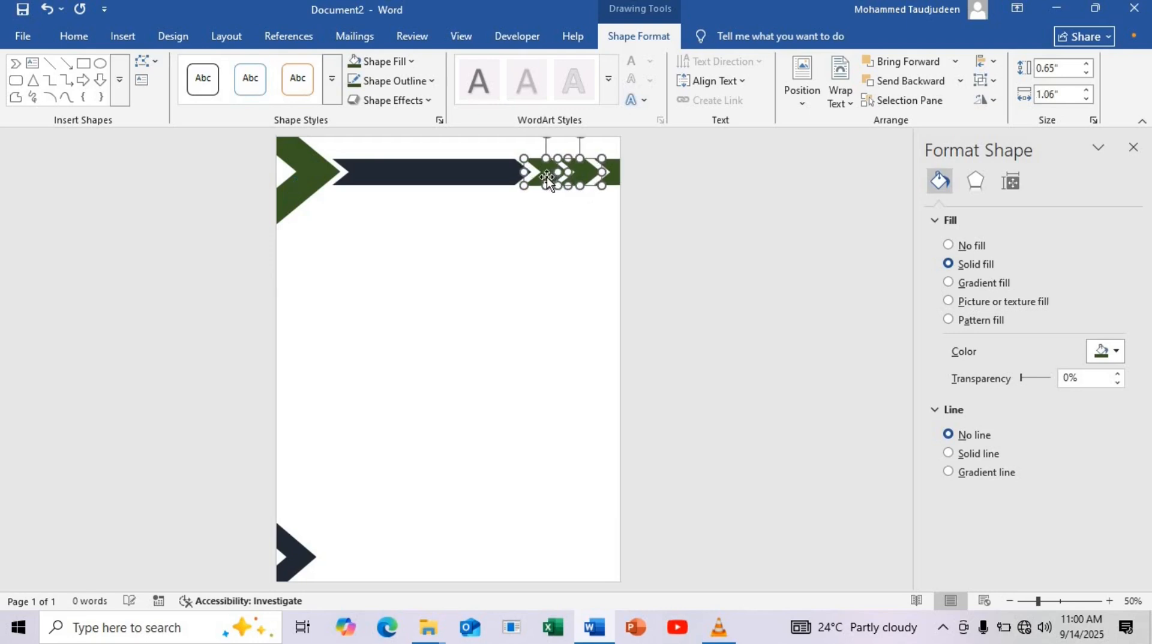
{"action": "key", "text": "Right"}
{"action": "key", "text": "Right"}
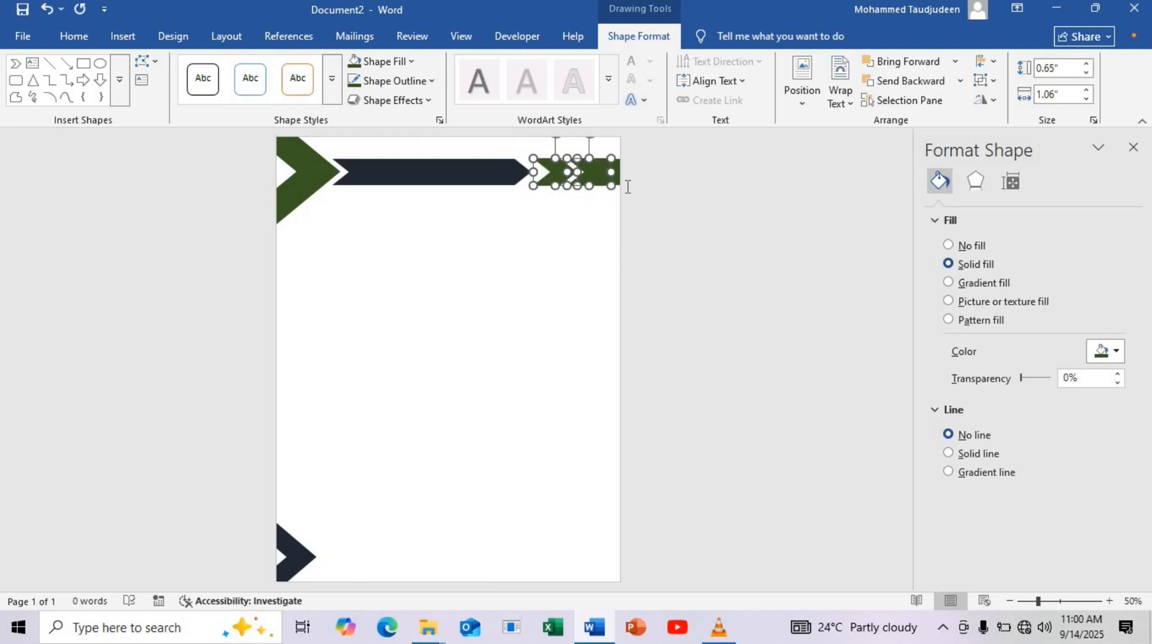
Fill the second short chevron with the darkest blue-gray theme shade
{"action": "left_click", "coordinate": [628, 187]}
{"action": "left_click", "coordinate": [591, 173]}
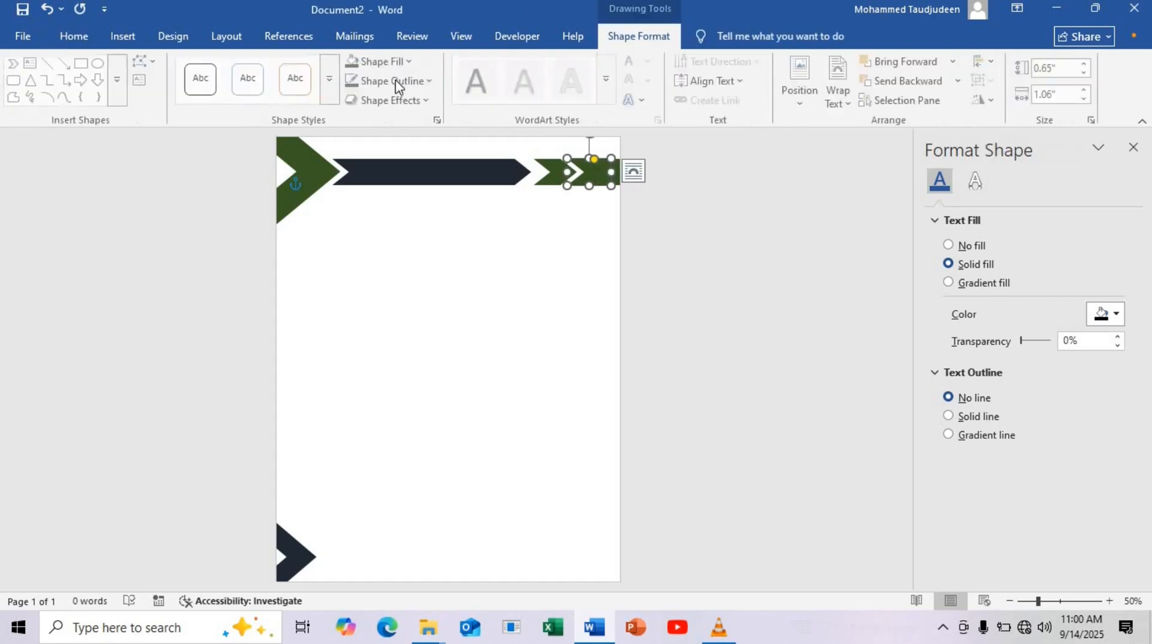
{"action": "left_click", "coordinate": [384, 61]}
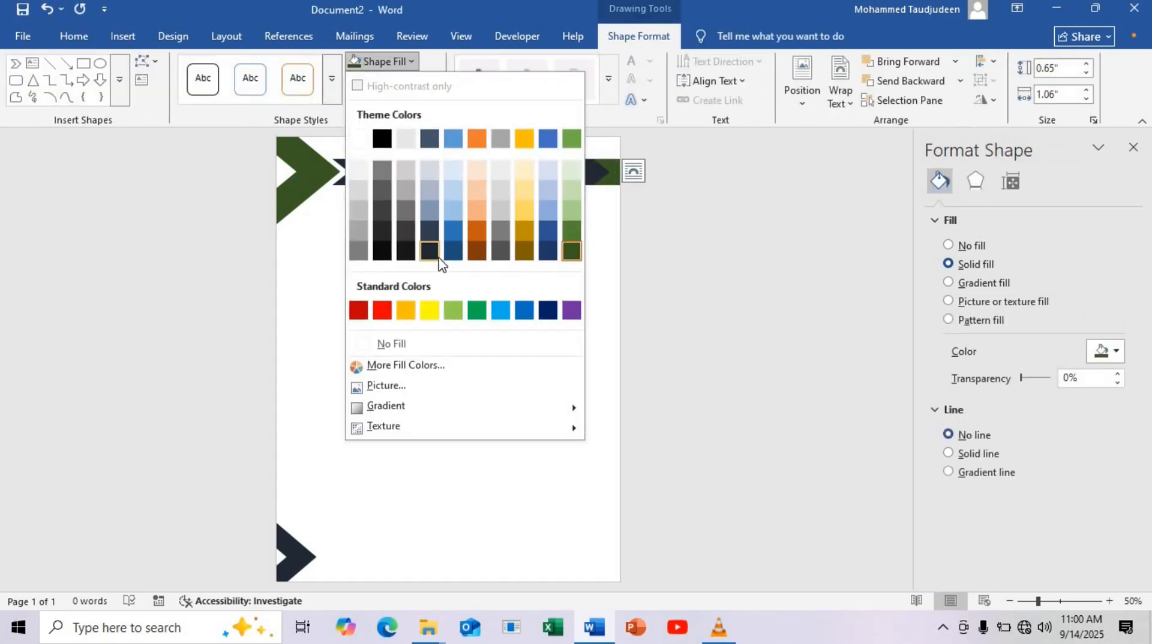
{"action": "left_click", "coordinate": [430, 251]}
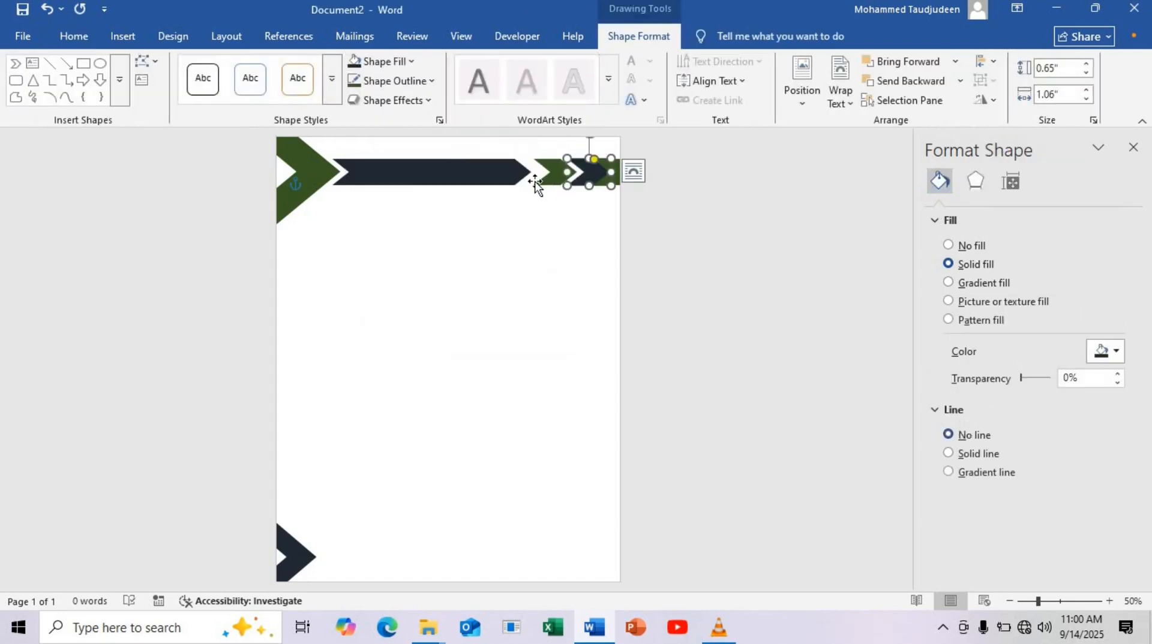
Lengthen the upper dark chevron bar to about 5.38 inches so it meets the short green chevron
{"action": "left_click", "coordinate": [488, 178]}
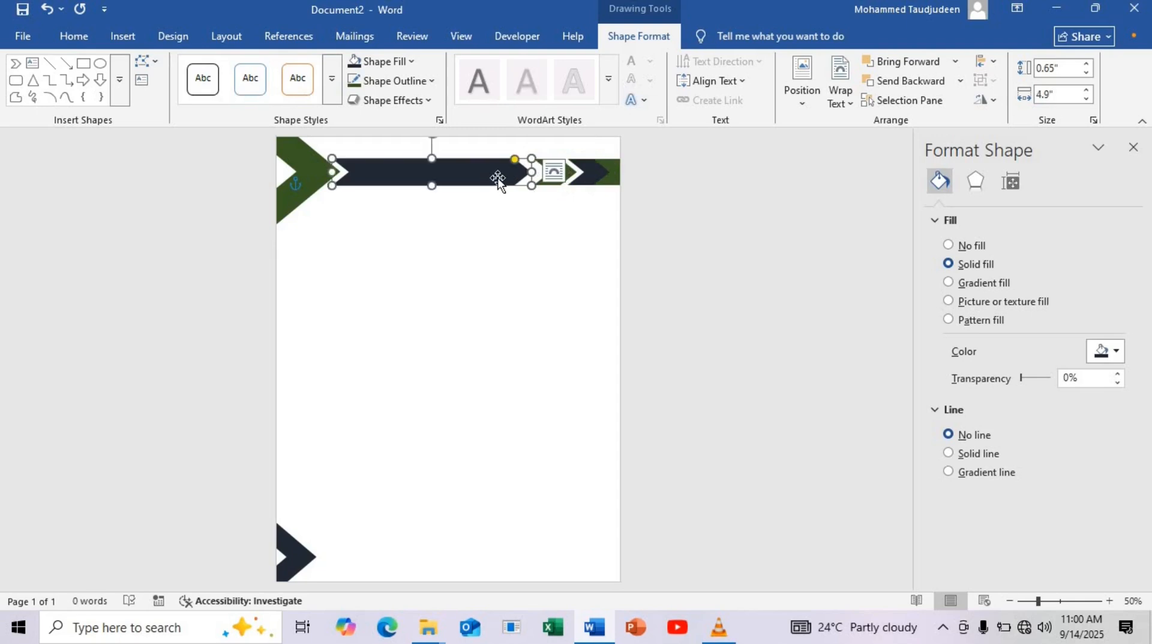
{"action": "left_click_drag", "start_coordinate": [532, 174], "coordinate": [543, 172]}
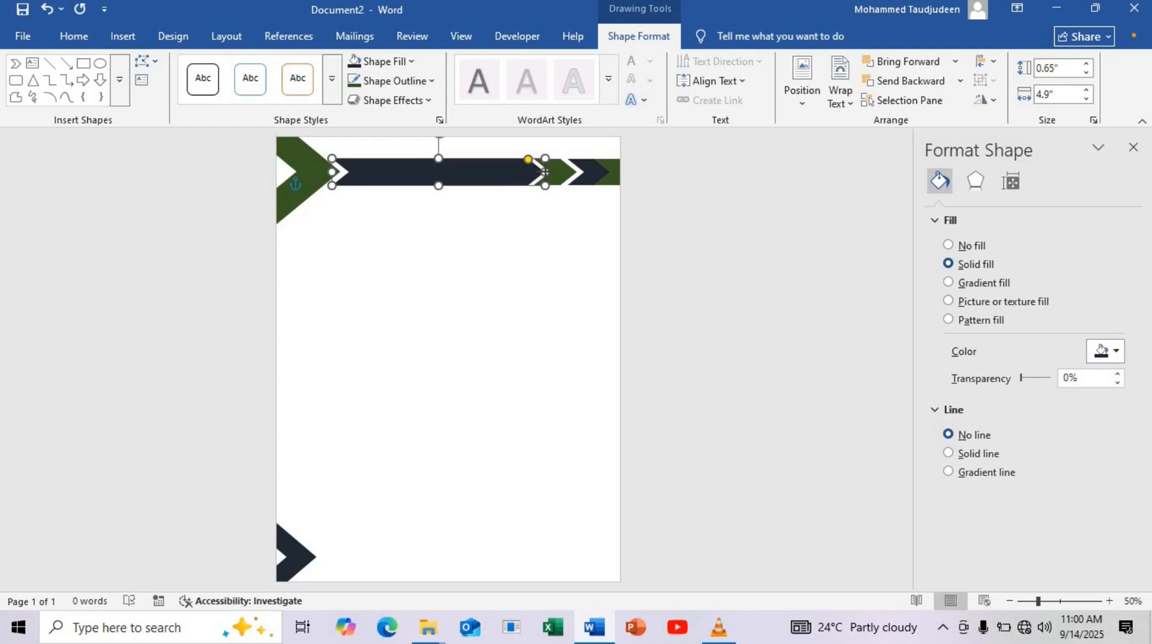
{"action": "left_click_drag", "start_coordinate": [545, 173], "coordinate": [543, 180]}
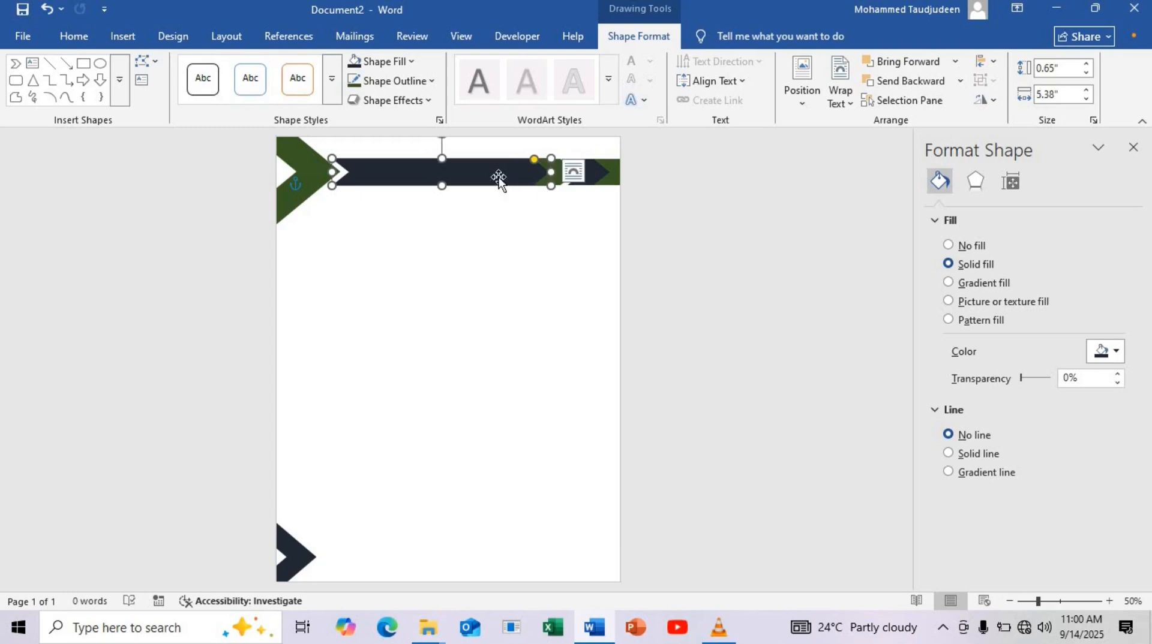
Copy the dark bar to the page's lower edge, resize it to about 0.48 by 3.17 inches, and fit it against the triangle's tip
{"action": "left_click_drag", "start_coordinate": [487, 202], "coordinate": [481, 542]}
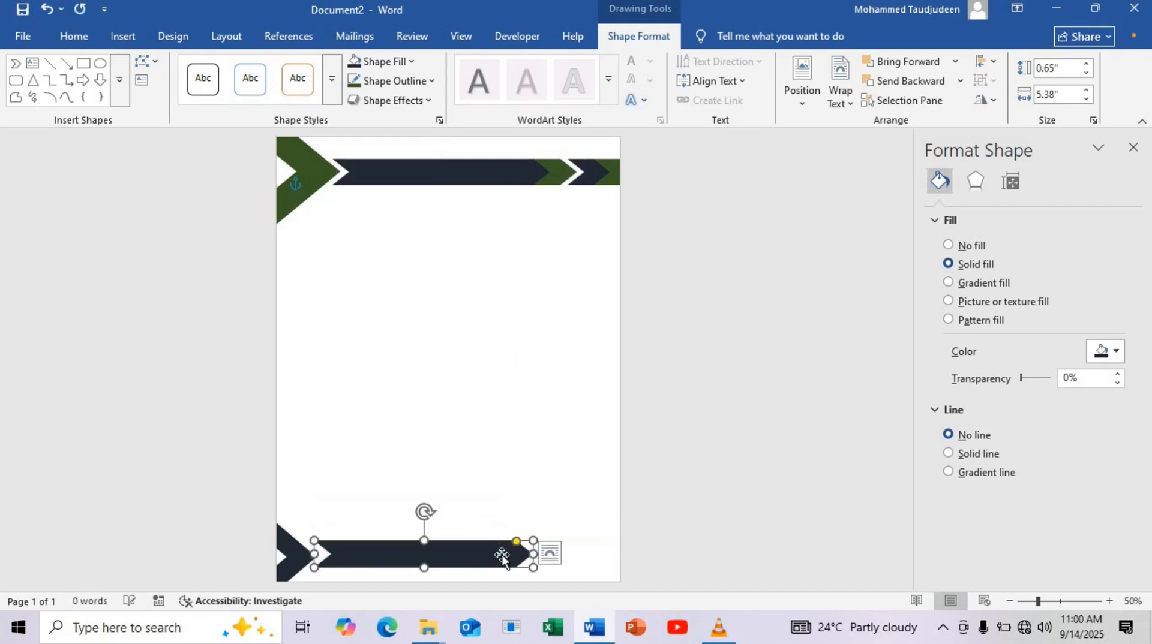
{"action": "left_click_drag", "start_coordinate": [534, 567], "coordinate": [403, 558]}
{"action": "left_click", "coordinate": [1108, 601]}
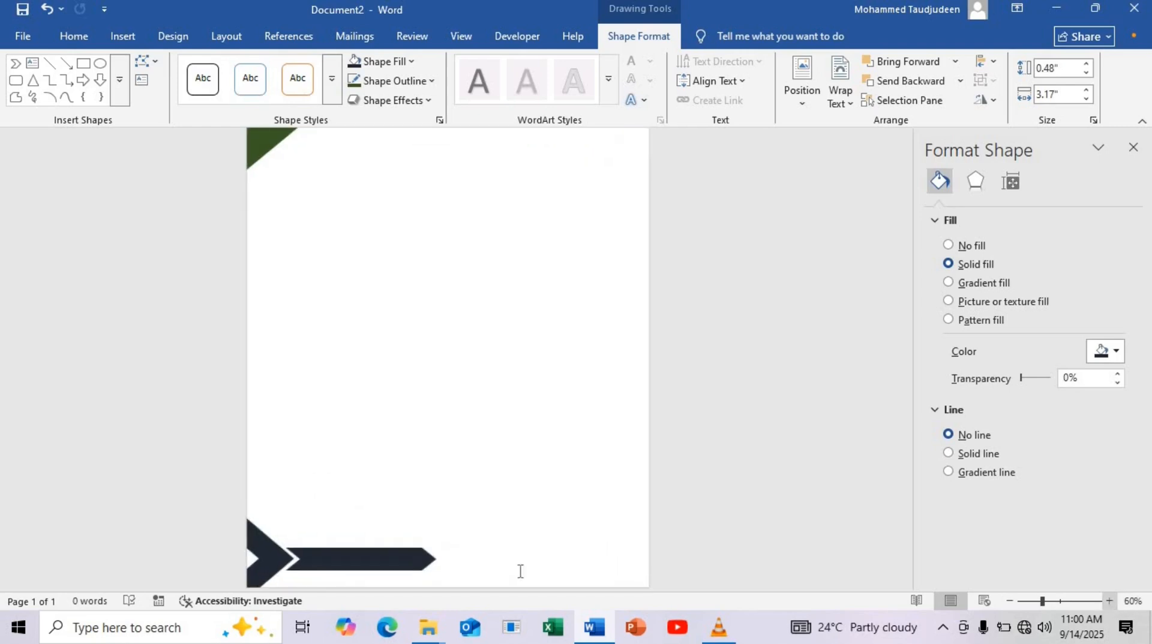
{"action": "left_click_drag", "start_coordinate": [360, 565], "coordinate": [359, 564]}
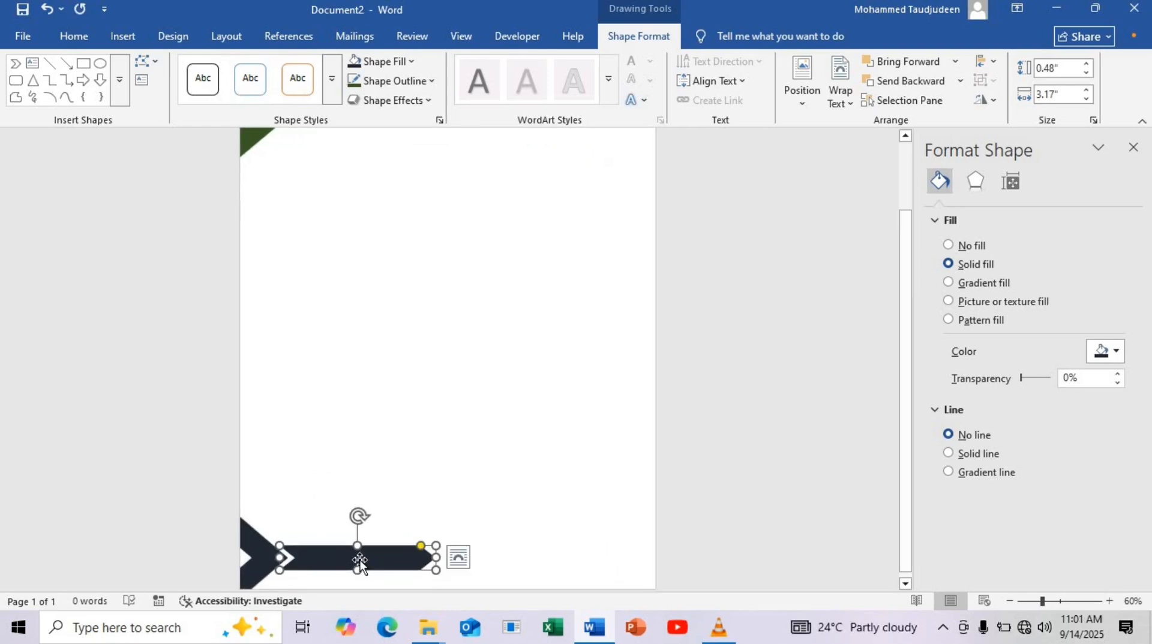
Copy the lower bar, shorten the copy to about 0.69 inches, and fit it against the lower bar's tip
{"action": "left_click_drag", "start_coordinate": [360, 561], "coordinate": [535, 562]}
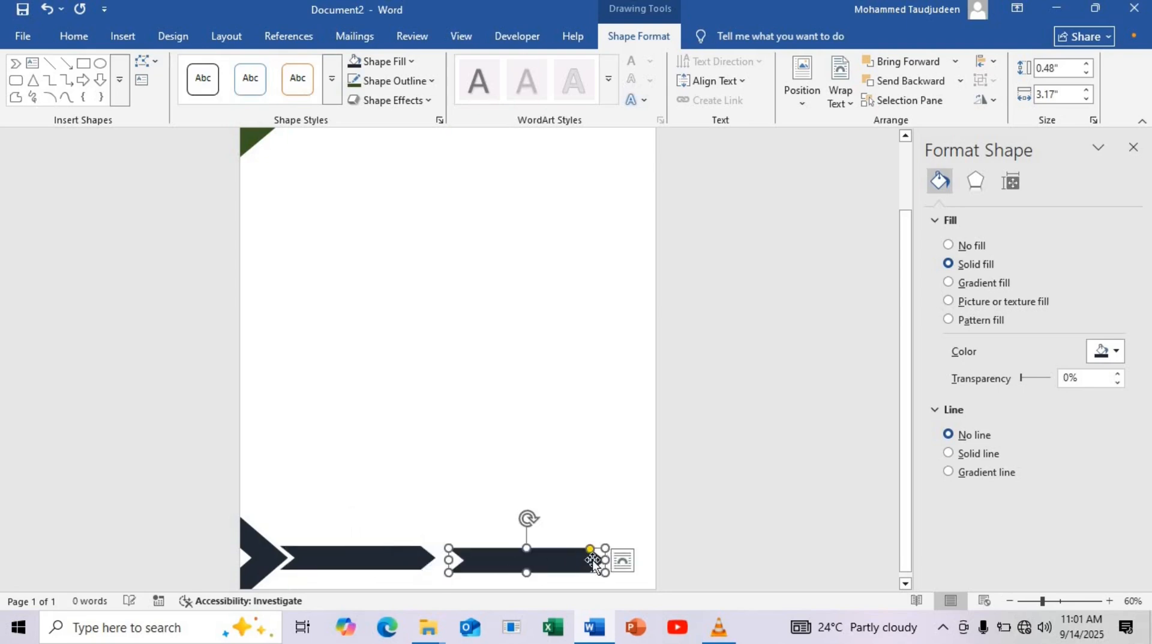
{"action": "left_click_drag", "start_coordinate": [605, 561], "coordinate": [443, 562]}
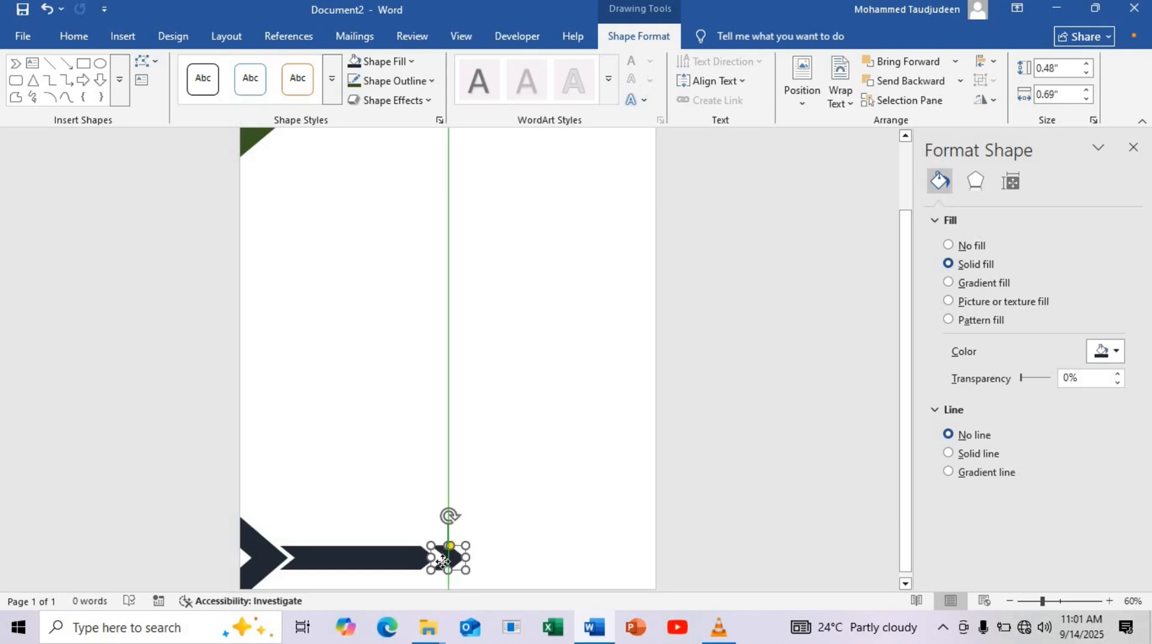
{"action": "key", "text": "Left"}
{"action": "key", "text": "Left"}
{"action": "key", "text": "Left"}
{"action": "key", "text": "Left"}
{"action": "key", "text": "Left"}
{"action": "key", "text": "Left"}
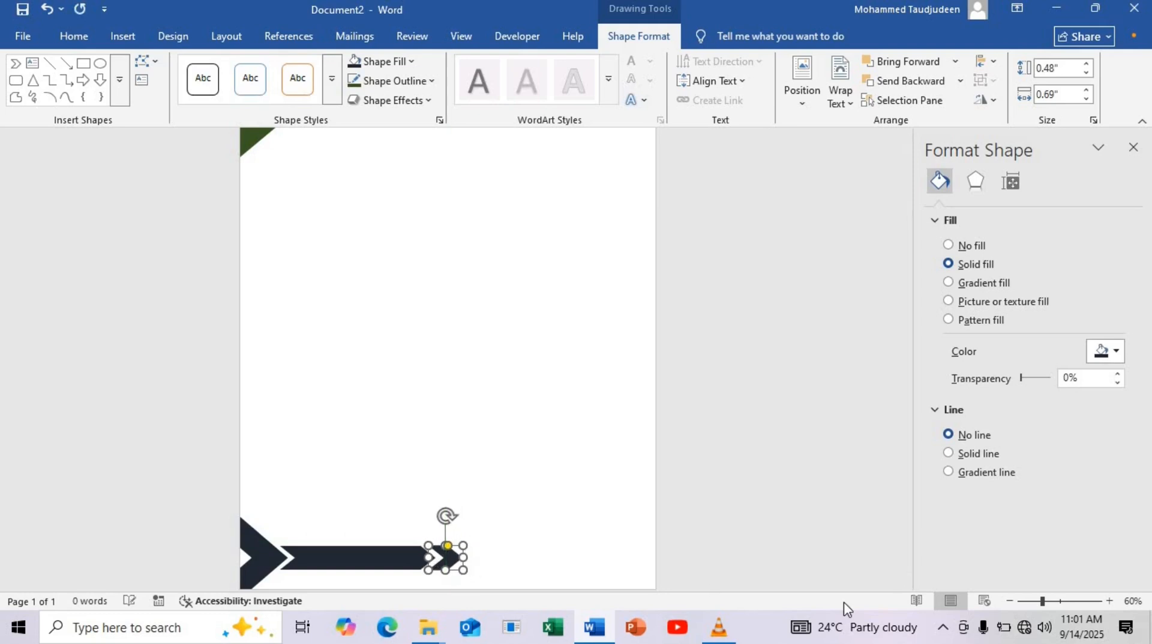
{"action": "key", "text": "Right"}
{"action": "key", "text": "Right"}
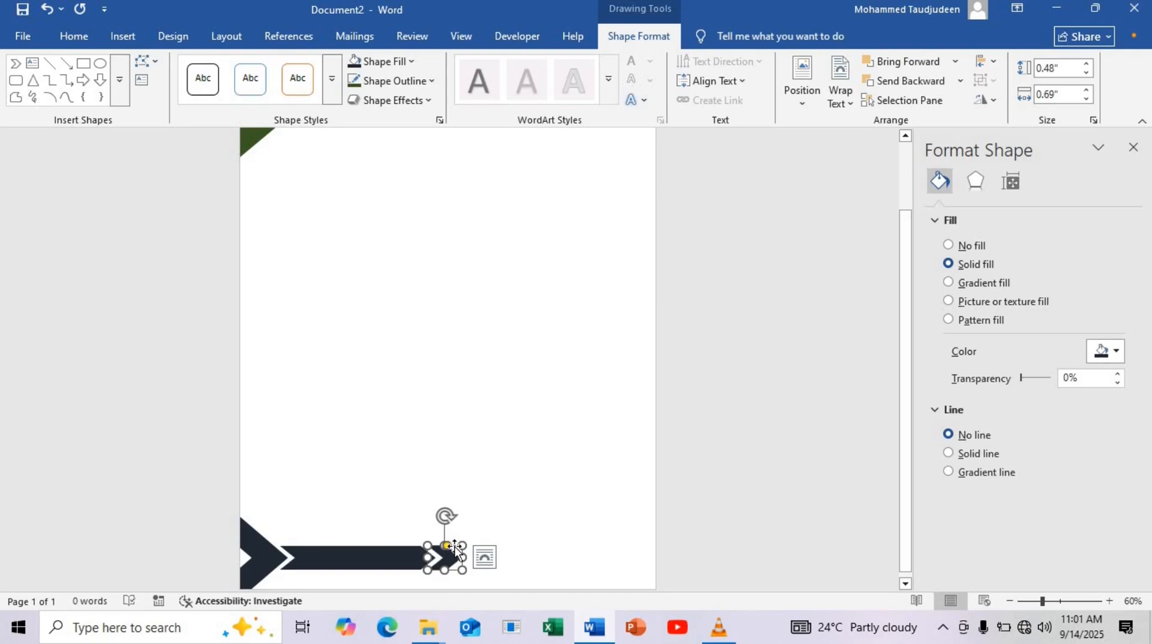
Add two more copies of the 0.69-inch chevron in a row along the lower edge and align their spacing
{"action": "left_click_drag", "start_coordinate": [458, 563], "coordinate": [479, 556]}
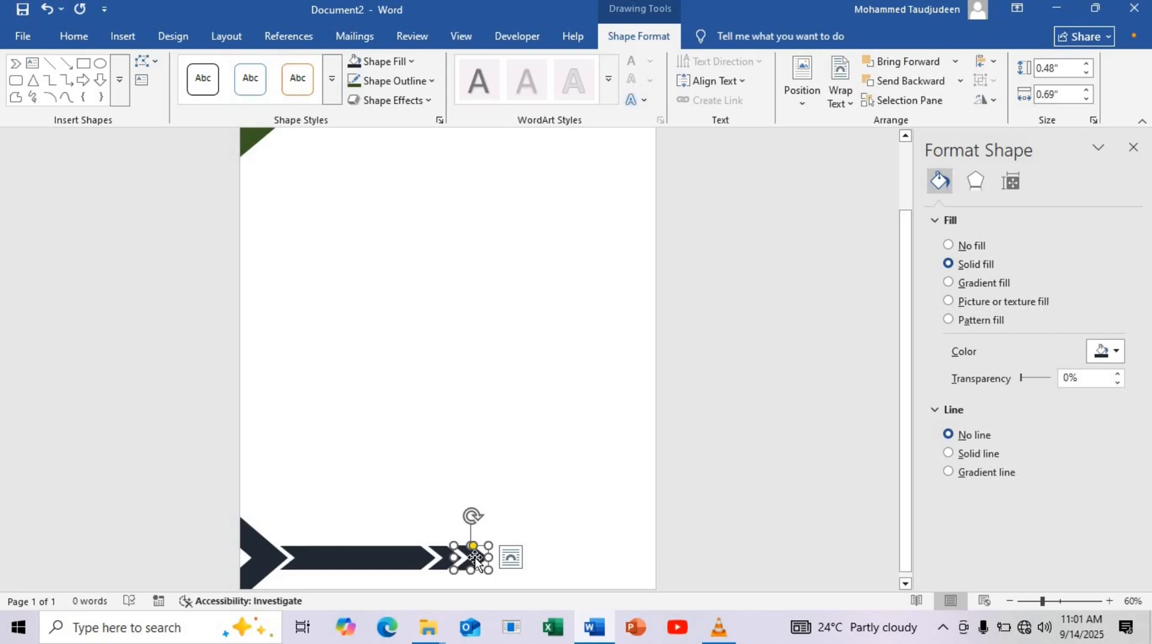
{"action": "left_click_drag", "start_coordinate": [474, 559], "coordinate": [497, 556]}
{"action": "left_click", "coordinate": [535, 563]}
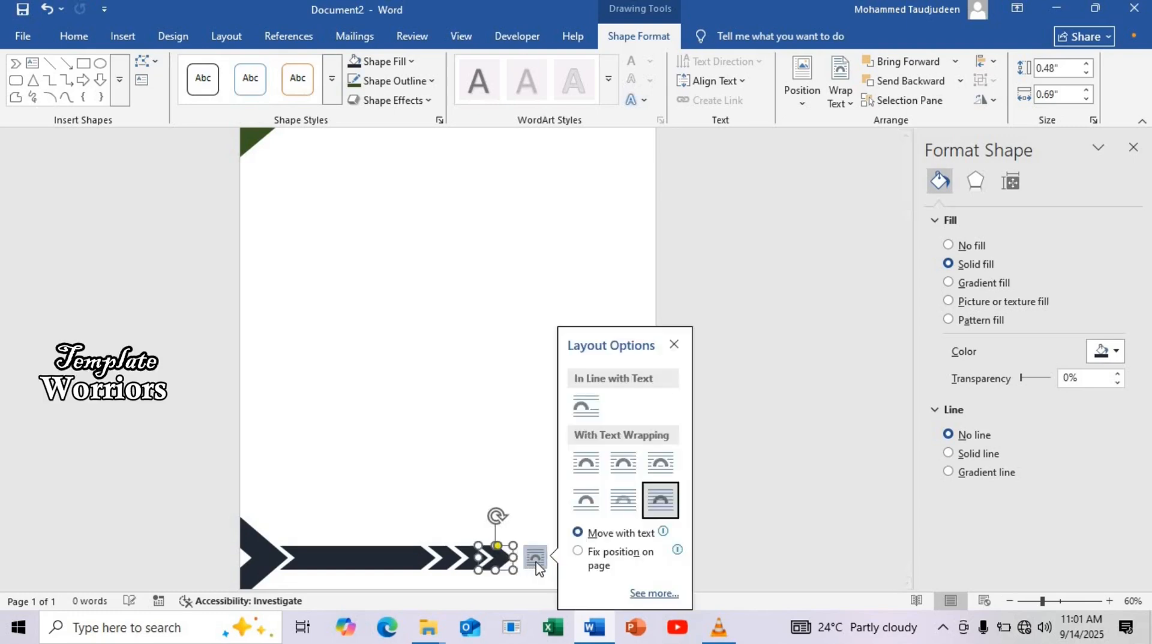
{"action": "left_click", "coordinate": [501, 560]}
{"action": "key", "text": "Right"}
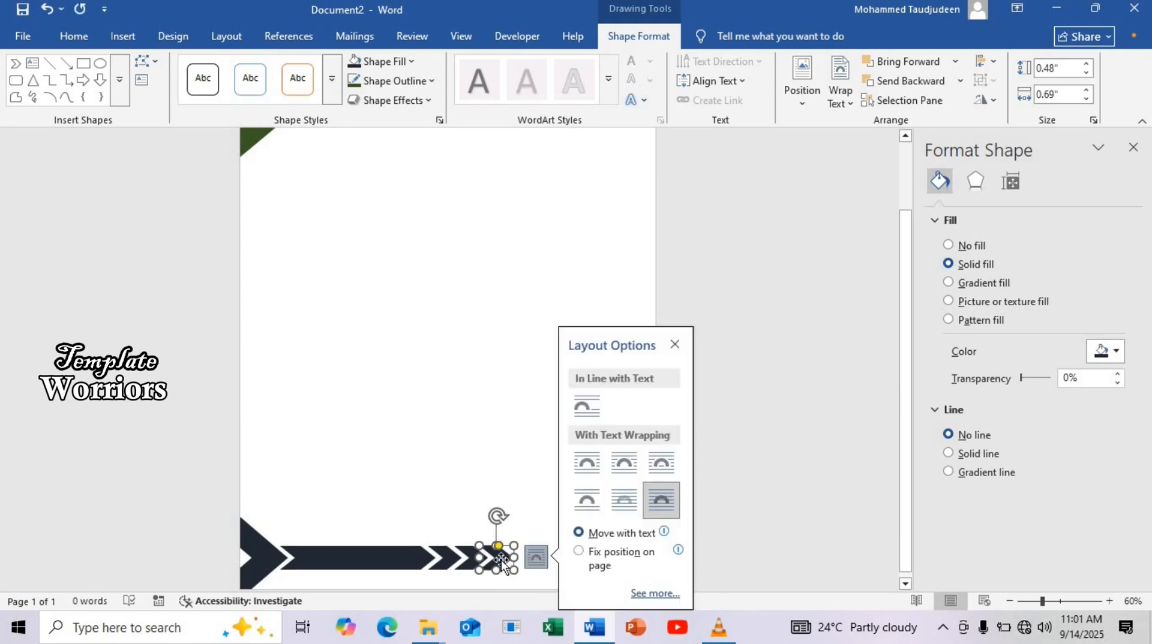
{"action": "key", "text": "Right"}
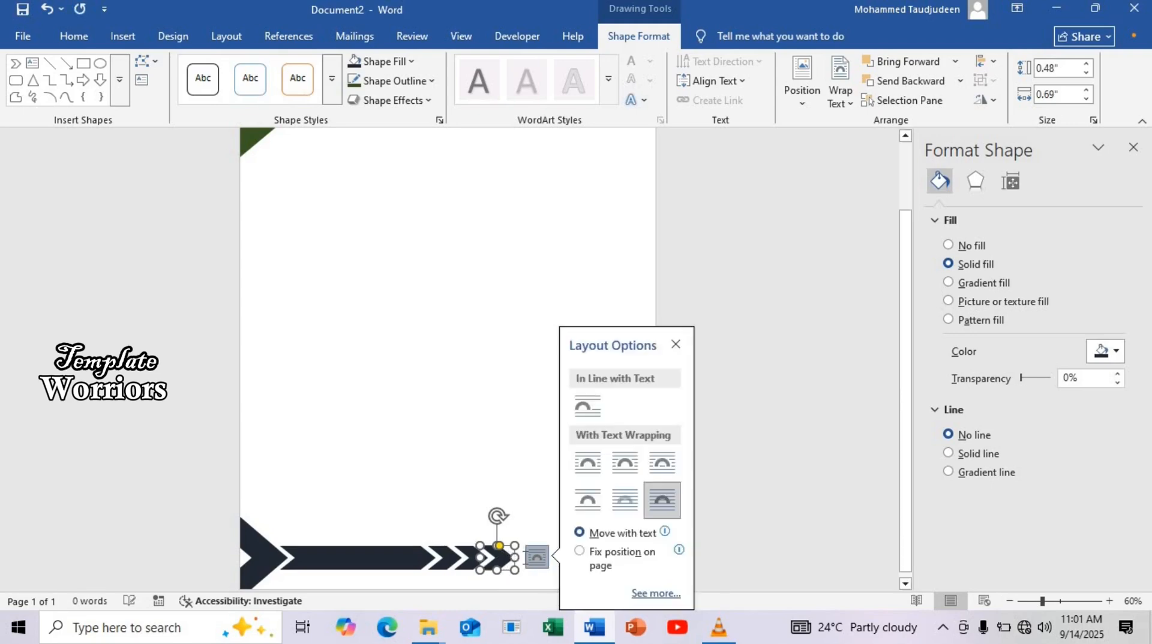
Lengthen the last lower chevron to about 2.59 inches and join a copy to its end, extending the band to the page's edge
{"action": "left_click_drag", "start_coordinate": [516, 557], "coordinate": [663, 560]}
{"action": "key", "text": "ctrl+z"}
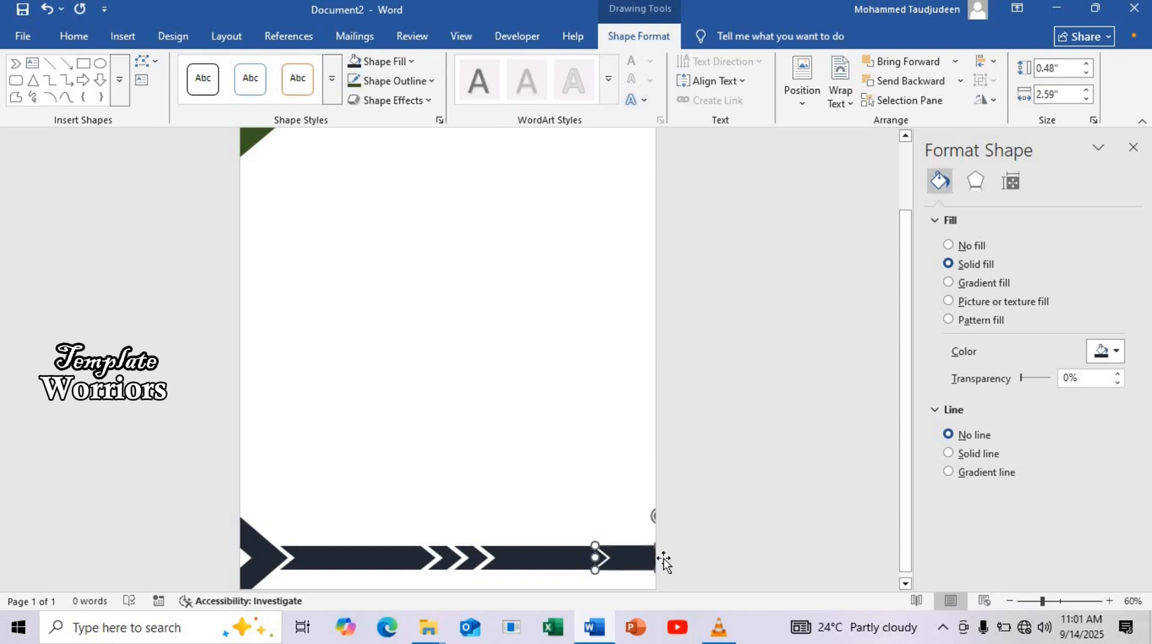
{"action": "key", "text": "Left"}
{"action": "key", "text": "Left"}
{"action": "key", "text": "Left"}
{"action": "key", "text": "Left"}
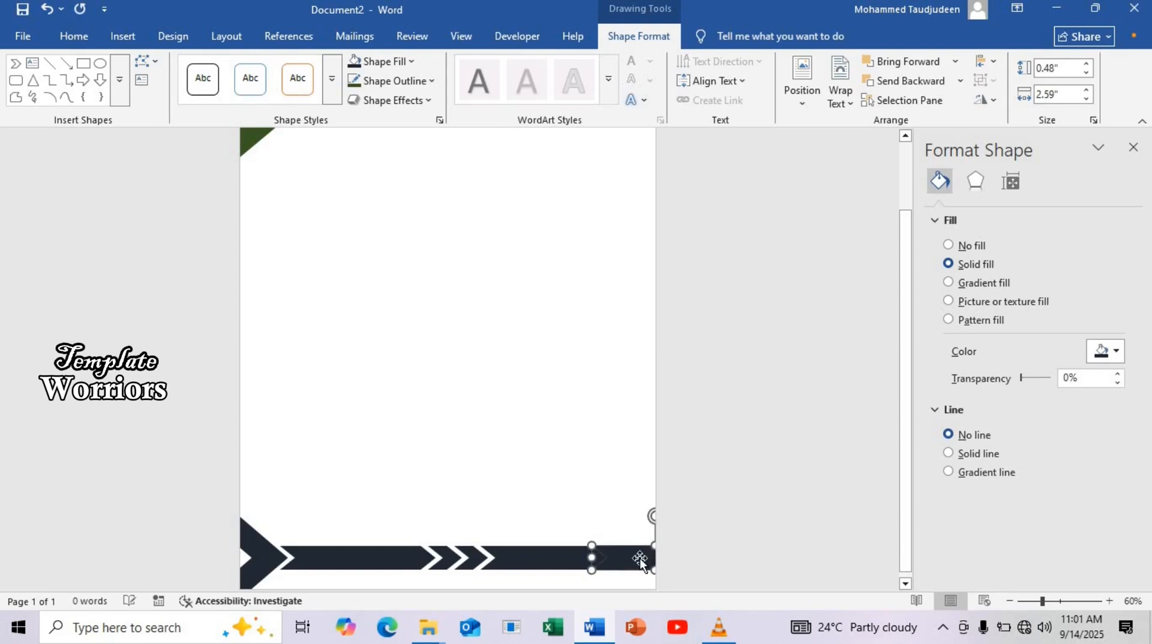
{"action": "key", "text": "Down"}
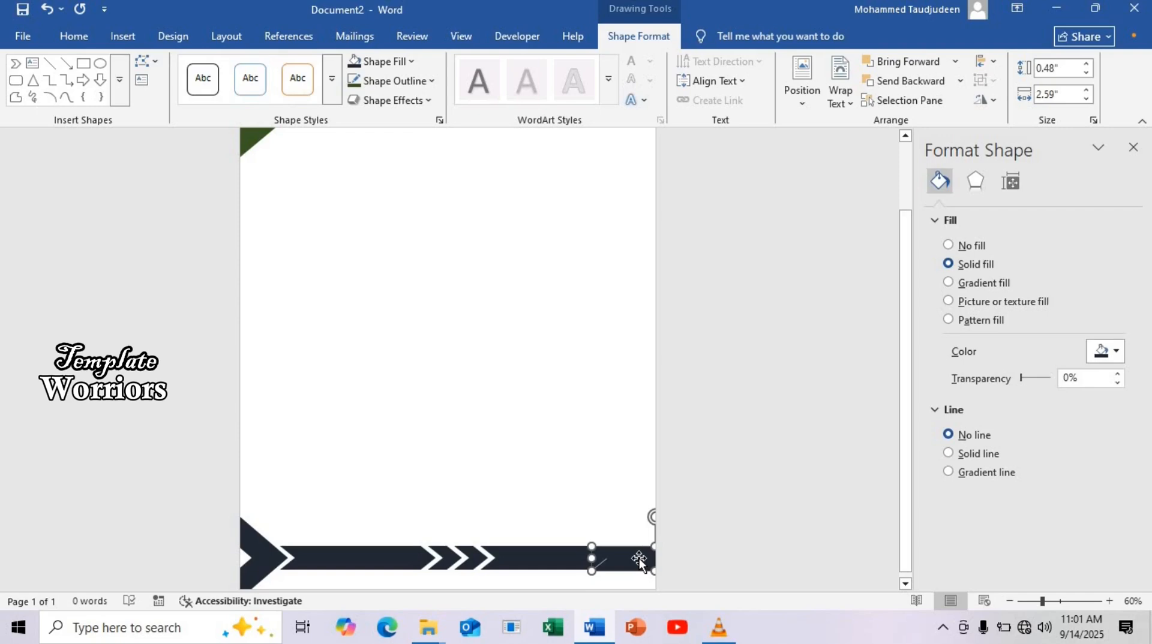
{"action": "key", "text": "Up"}
{"action": "key", "text": "Left"}
{"action": "left_click", "coordinate": [484, 483]}
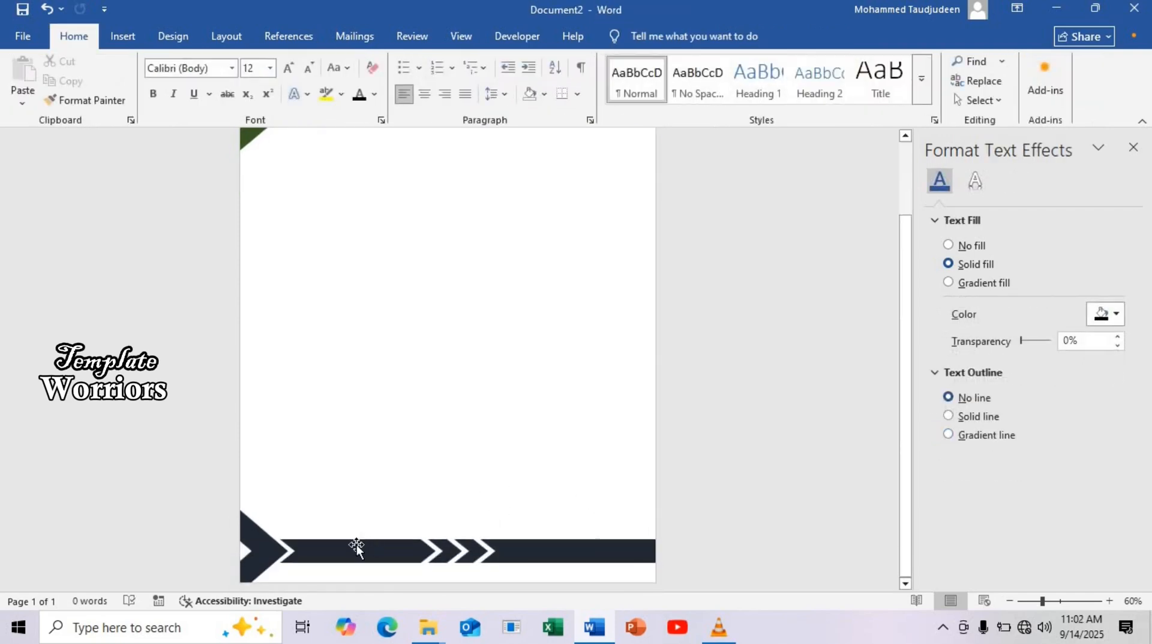
Fill the long bar beside the triangle in the lower band with the darkest theme green
{"action": "left_click", "coordinate": [360, 544]}
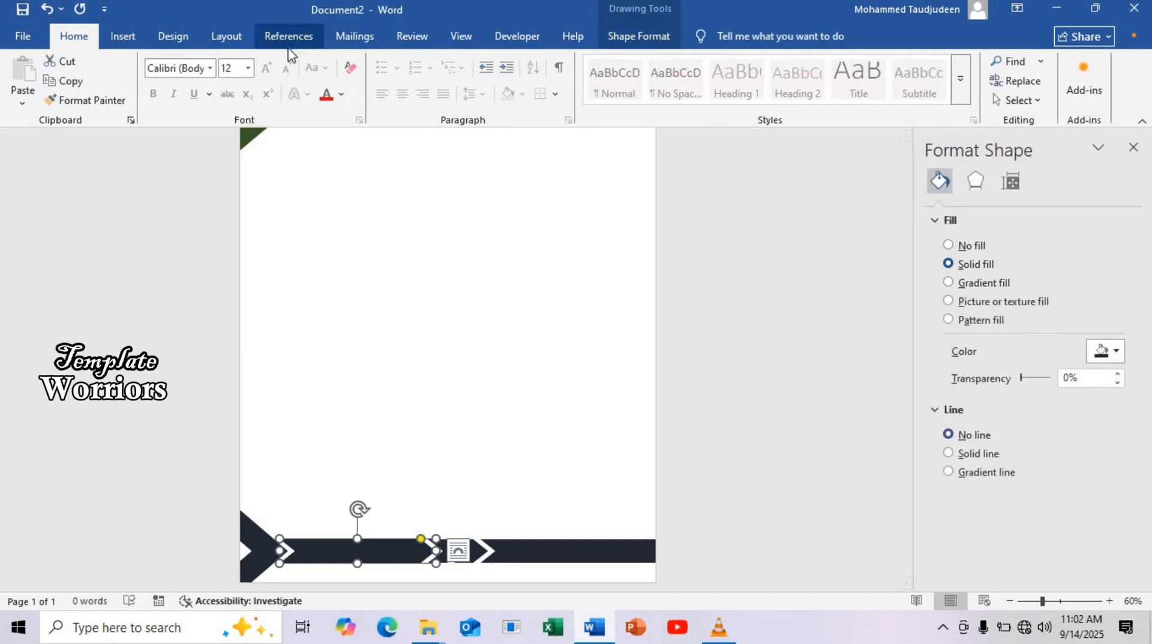
{"action": "left_click", "coordinate": [674, 30]}
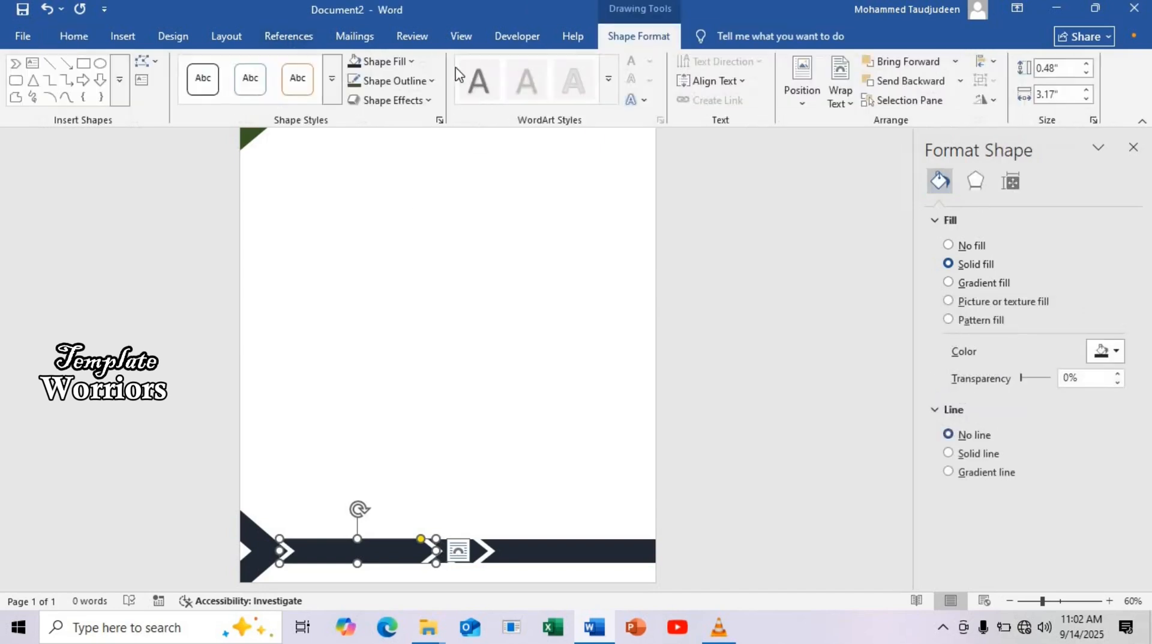
{"action": "left_click", "coordinate": [413, 62]}
{"action": "left_click", "coordinate": [571, 250]}
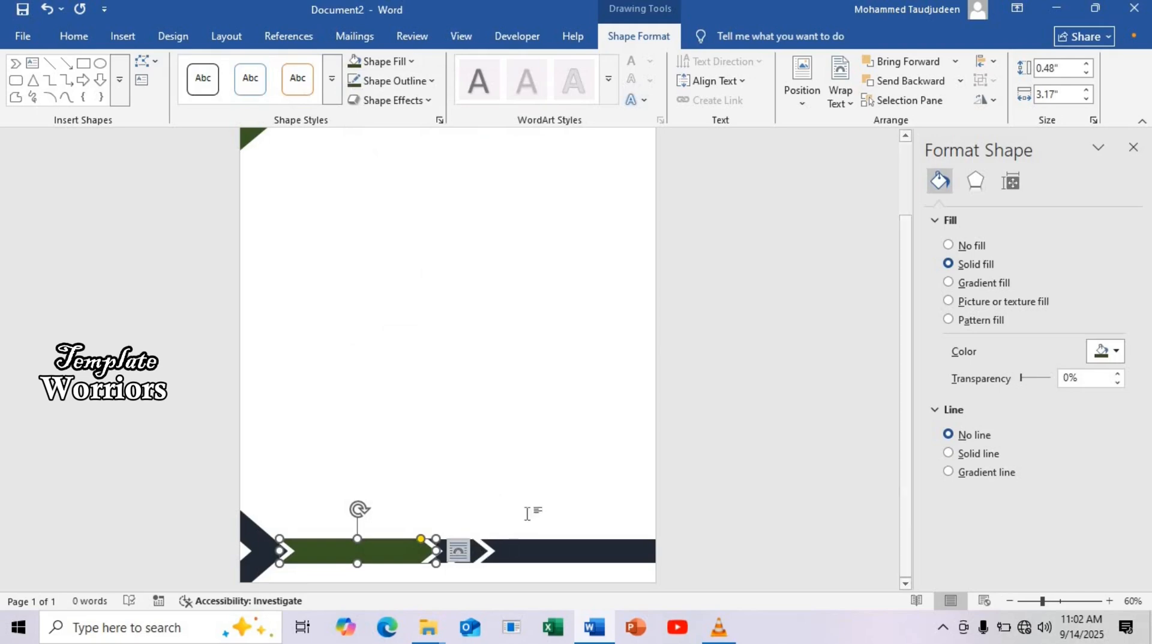
Fill the second short chevron in the lower band with the darkest theme green
{"action": "left_click", "coordinate": [469, 544]}
{"action": "left_click", "coordinate": [471, 546]}
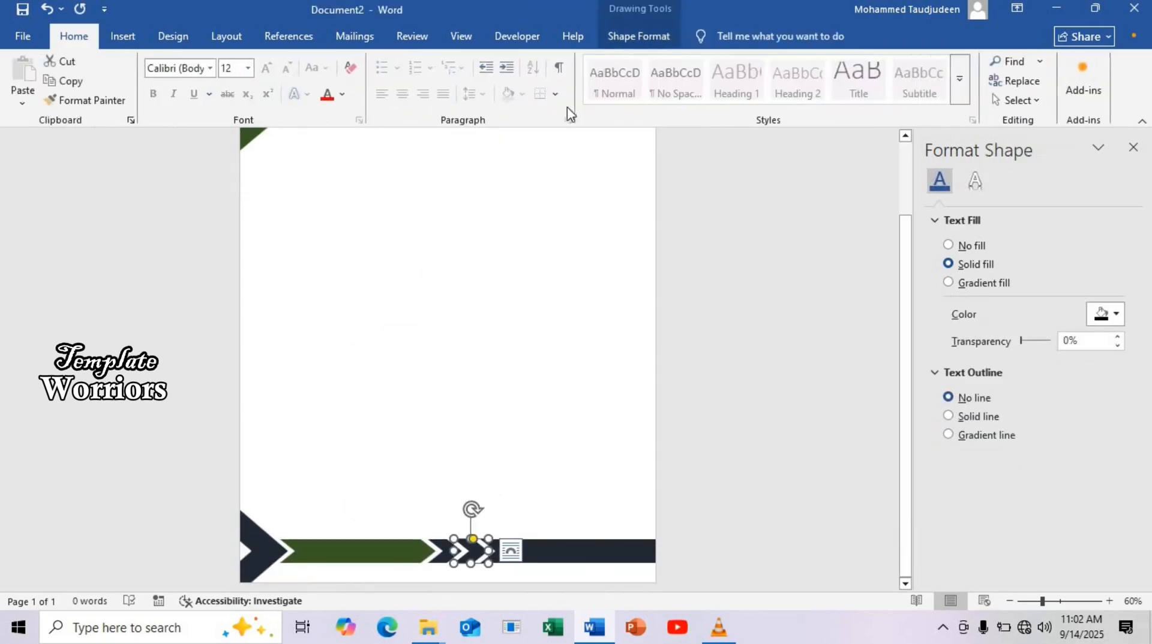
{"action": "left_click", "coordinate": [638, 36]}
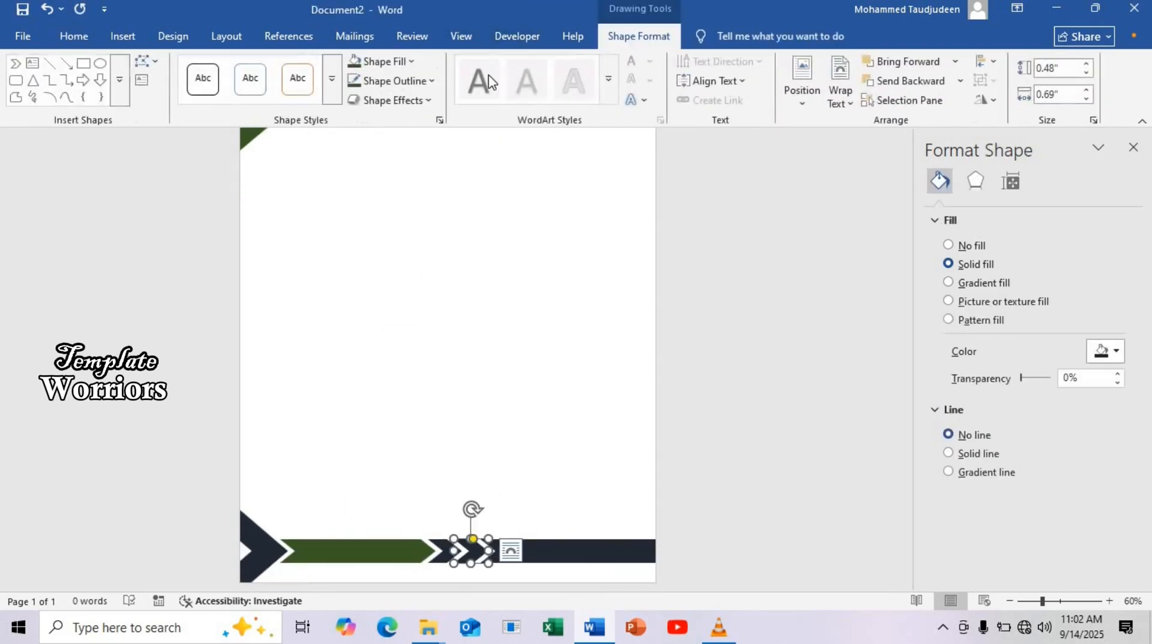
{"action": "left_click", "coordinate": [418, 65]}
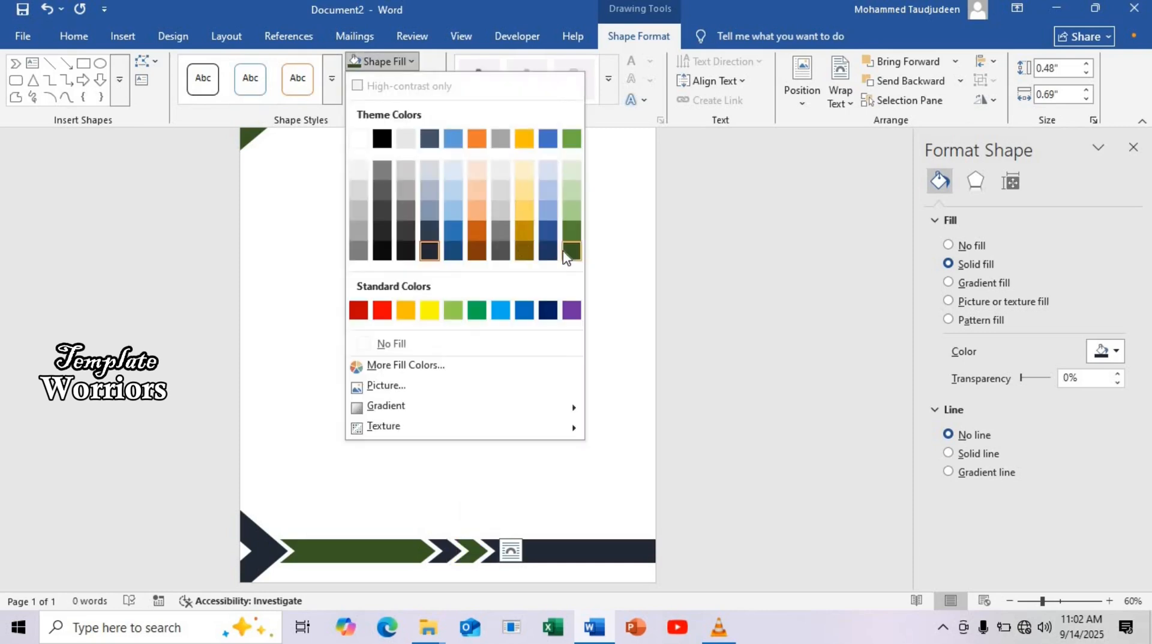
{"action": "left_click", "coordinate": [567, 253]}
Fill the end piece of the lower band at the page's right edge with the darkest theme green
{"action": "left_click", "coordinate": [646, 559]}
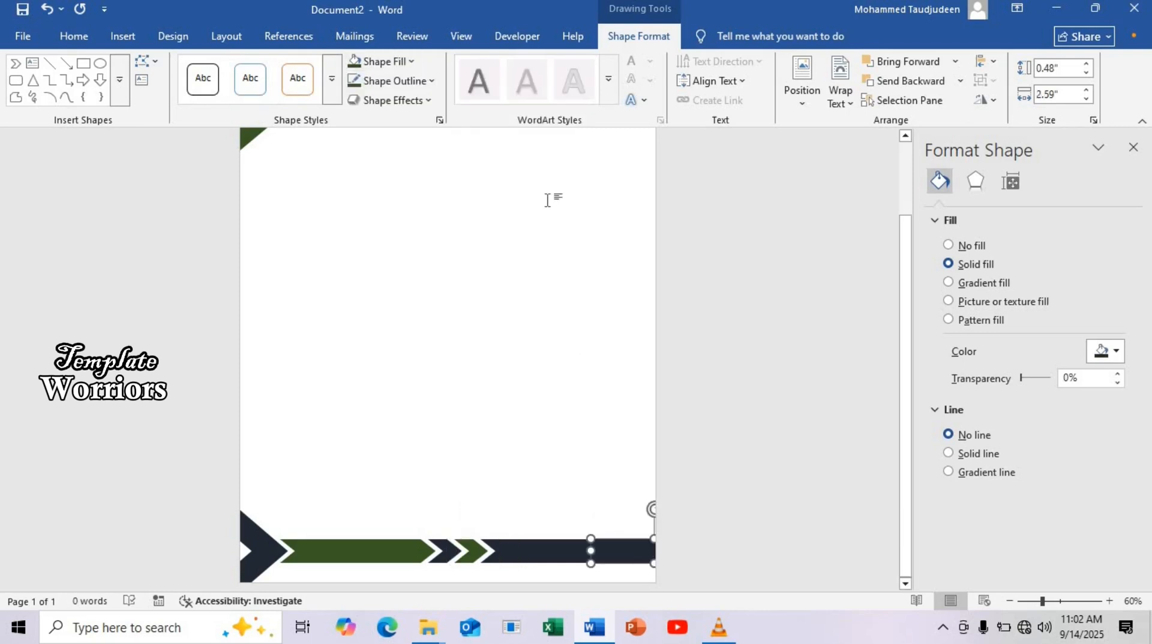
{"action": "left_click", "coordinate": [411, 62]}
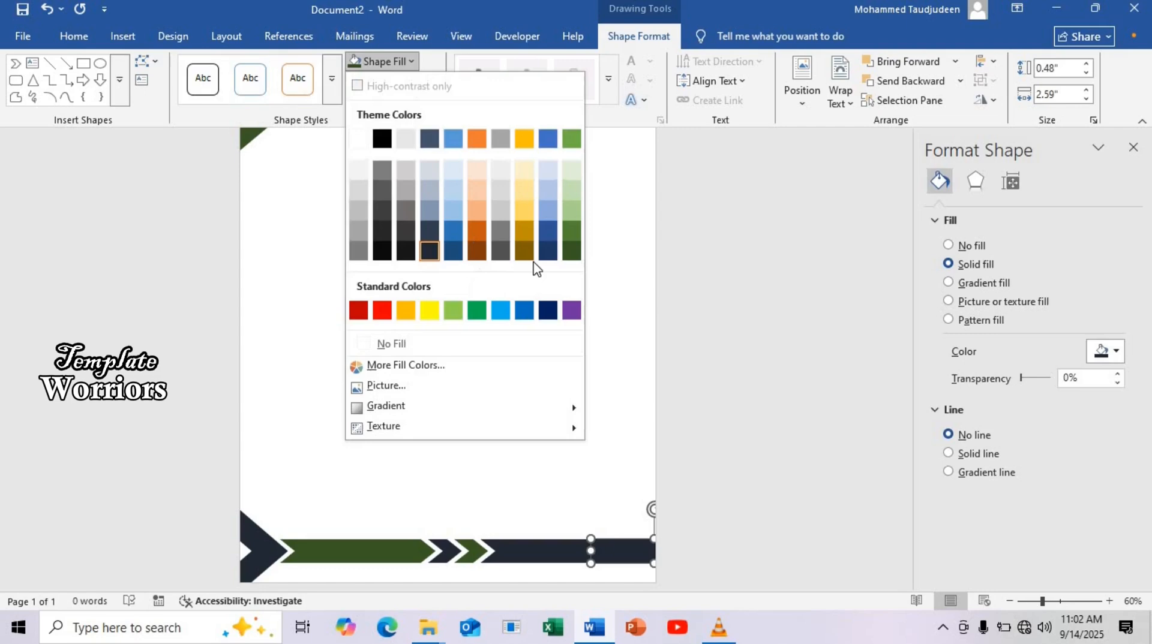
{"action": "left_click", "coordinate": [572, 250]}
Place an upright copy of the upper dark bar, about 0.29 by 5.38 inches, along the lower part of the page's left edge
{"action": "scroll", "coordinate": [470, 262], "scroll_direction": "up", "scroll_amount": 3}
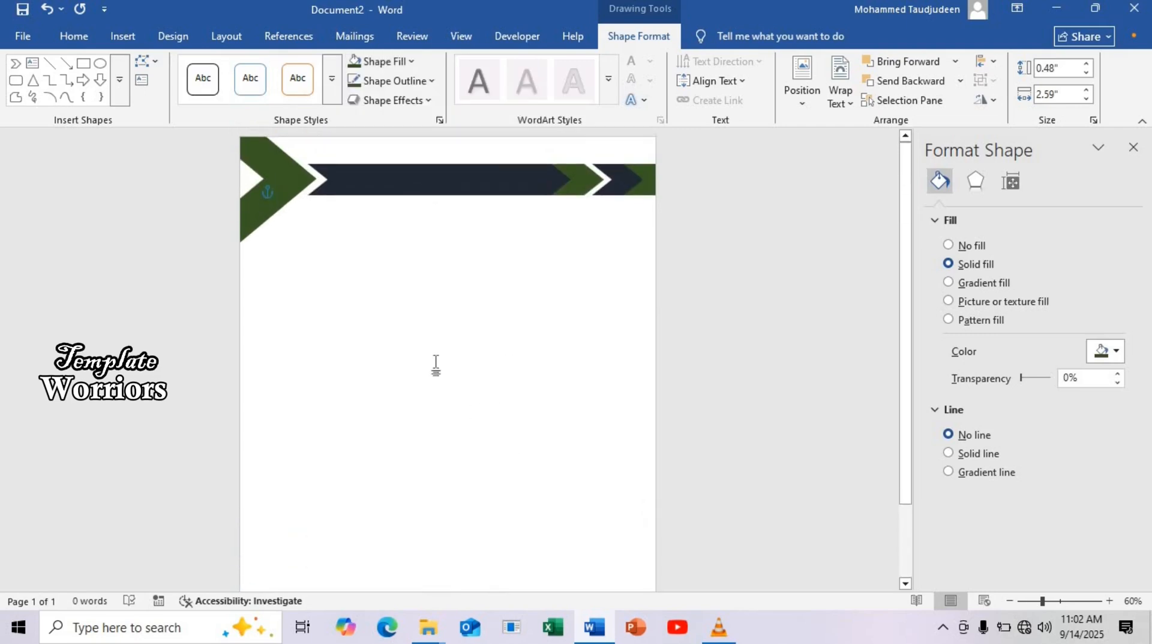
{"action": "scroll", "coordinate": [417, 231], "scroll_direction": "down", "scroll_amount": 2}
{"action": "scroll", "coordinate": [419, 188], "scroll_direction": "up", "scroll_amount": 2}
{"action": "left_click", "coordinate": [421, 174]}
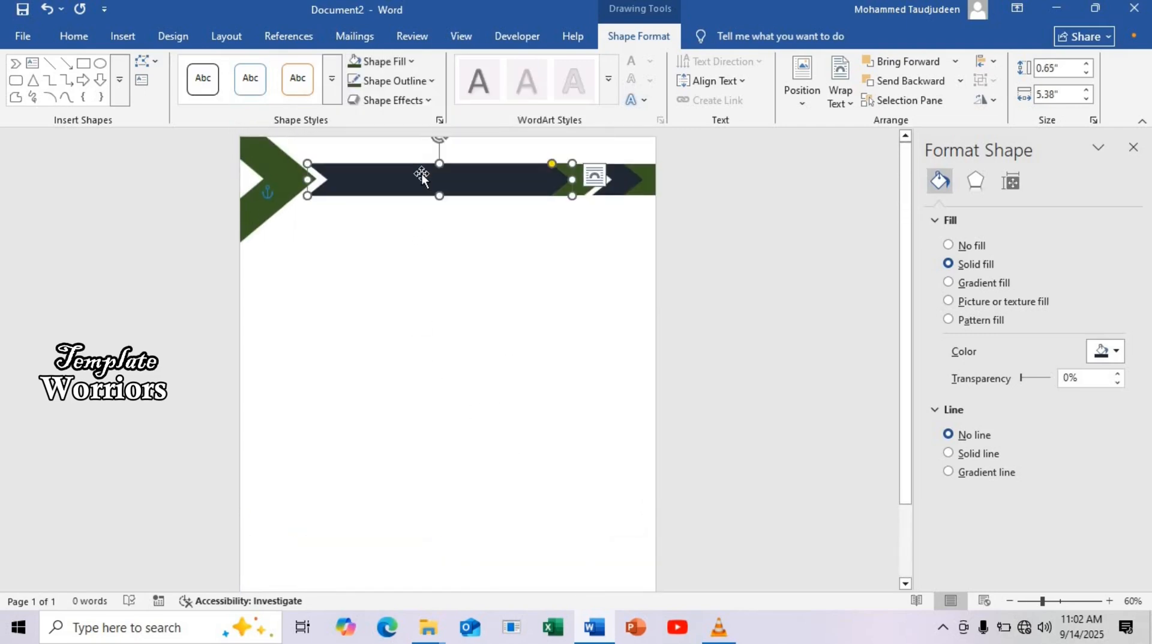
{"action": "left_click_drag", "start_coordinate": [421, 174], "coordinate": [319, 322]}
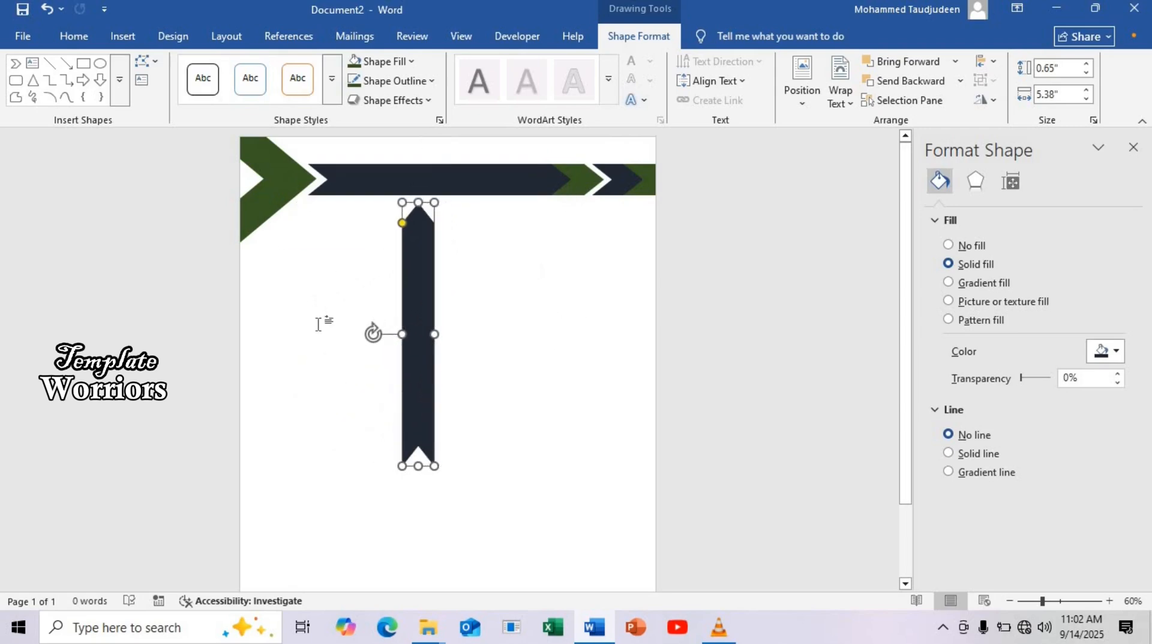
{"action": "left_click_drag", "start_coordinate": [409, 330], "coordinate": [247, 334]}
{"action": "scroll", "coordinate": [262, 310], "scroll_direction": "down", "scroll_amount": 3}
{"action": "left_click_drag", "start_coordinate": [248, 245], "coordinate": [254, 362]}
Copy the vertical bar to the upper part of the page's left edge and fill the copy with the darkest theme green
{"action": "scroll", "coordinate": [252, 360], "scroll_direction": "up", "scroll_amount": 3}
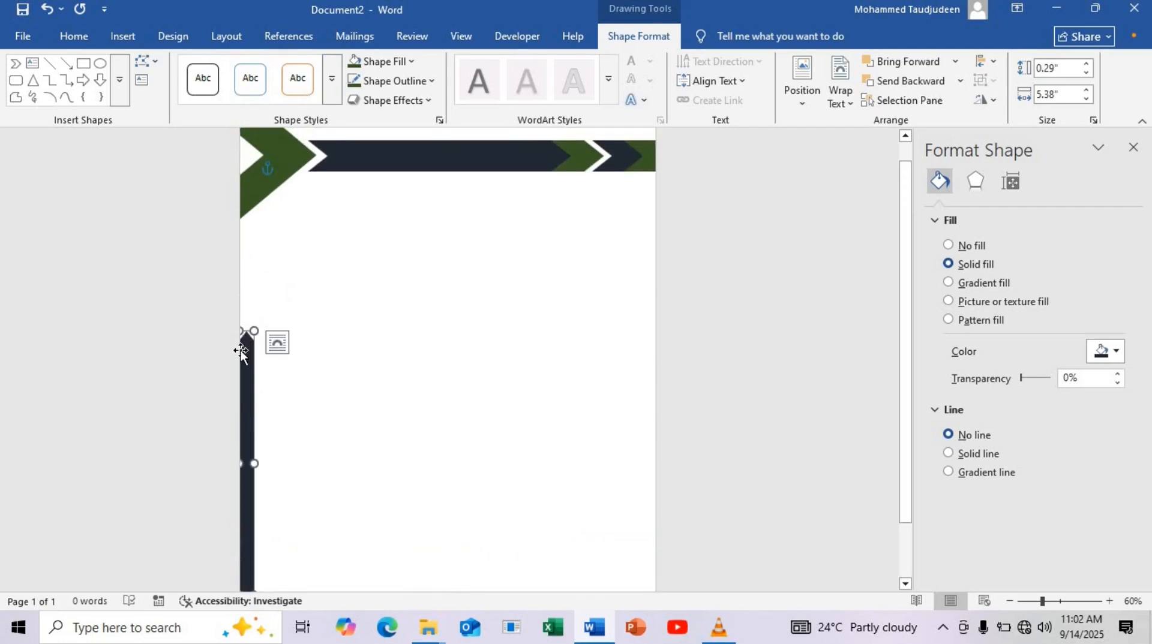
{"action": "left_click_drag", "start_coordinate": [252, 377], "coordinate": [250, 222]}
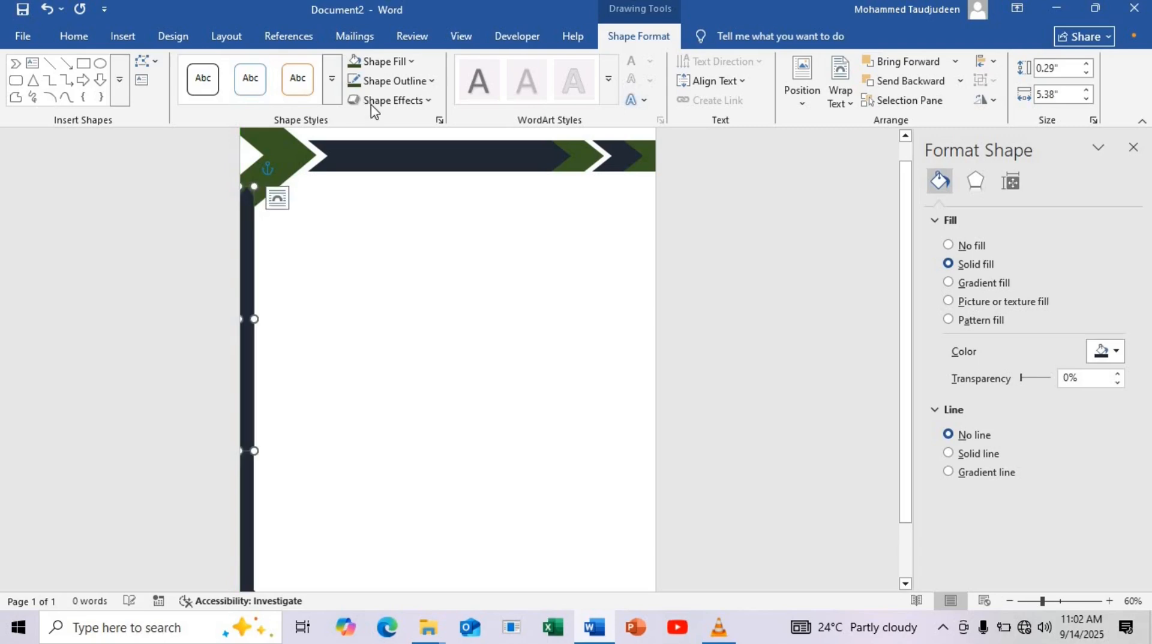
{"action": "left_click", "coordinate": [384, 61]}
{"action": "left_click", "coordinate": [571, 255]}
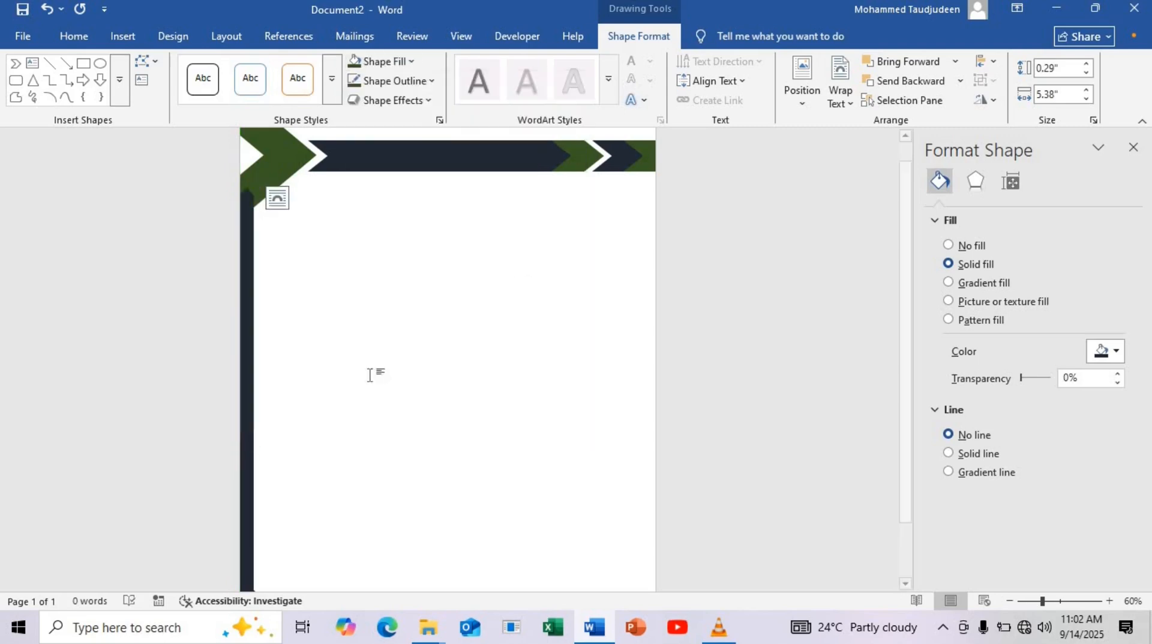
Shift the green vertical bar slightly upward to fit it between the corner triangle and the dark vertical bar
{"action": "scroll", "coordinate": [360, 384], "scroll_direction": "down", "scroll_amount": 3}
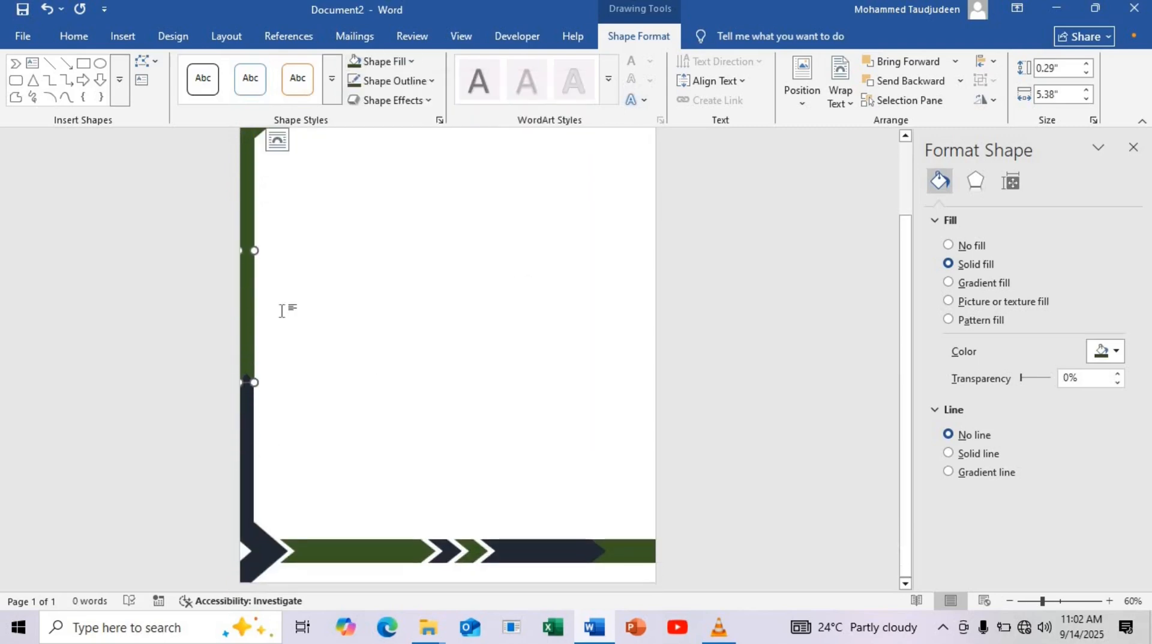
{"action": "scroll", "coordinate": [252, 364], "scroll_direction": "up", "scroll_amount": 2}
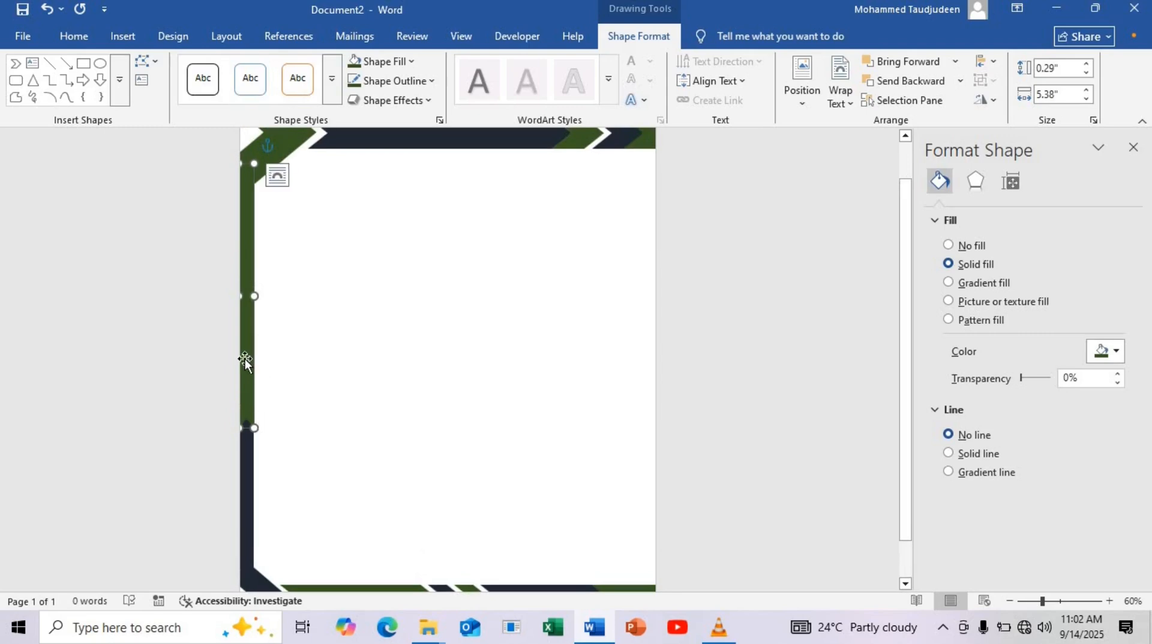
{"action": "left_click_drag", "start_coordinate": [245, 359], "coordinate": [244, 351]}
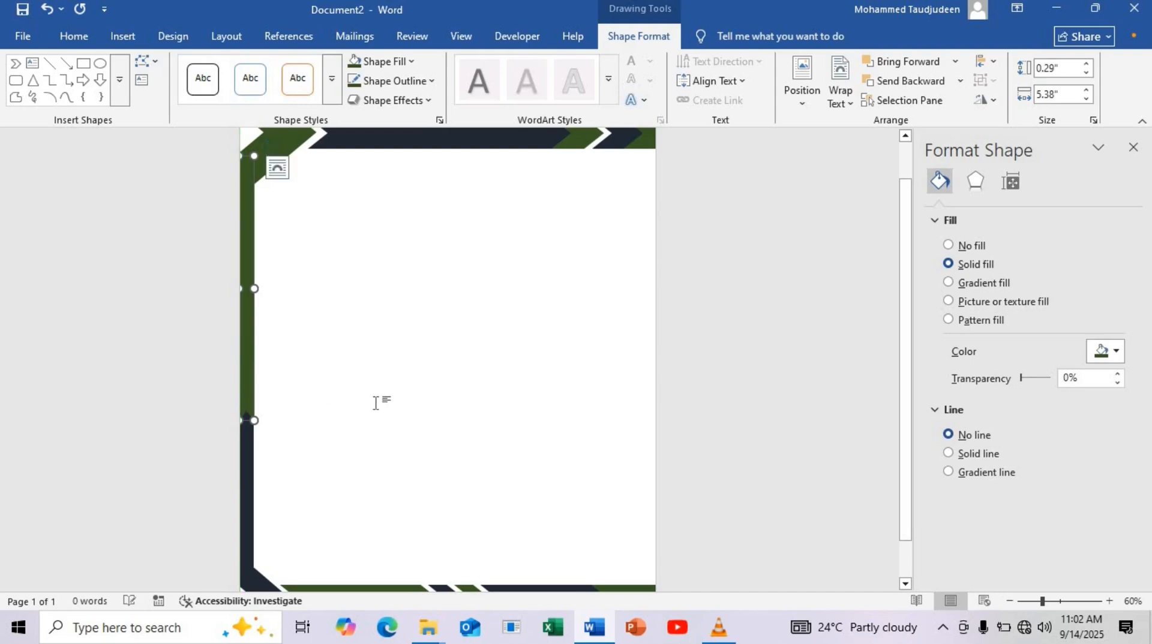
{"action": "left_click", "coordinate": [378, 490]}
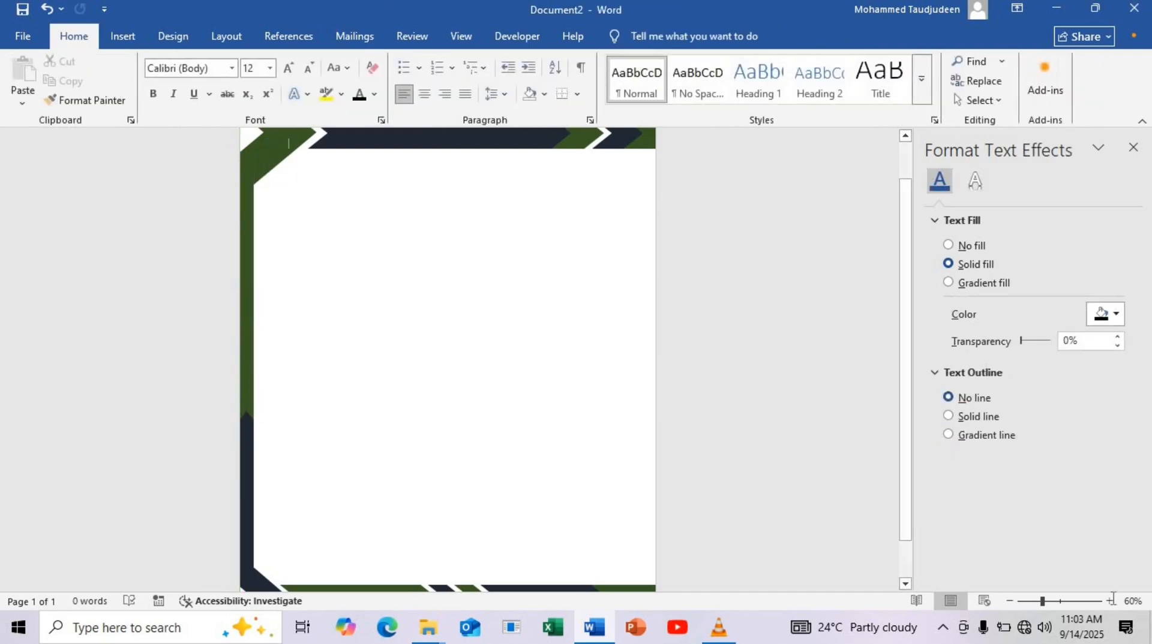
Insert the picture bird-logo-design-bird-lover_1115865-23-removebg-preview from the device's Pictures folder
{"action": "left_click", "coordinate": [1011, 602]}
{"action": "left_click", "coordinate": [1010, 602]}
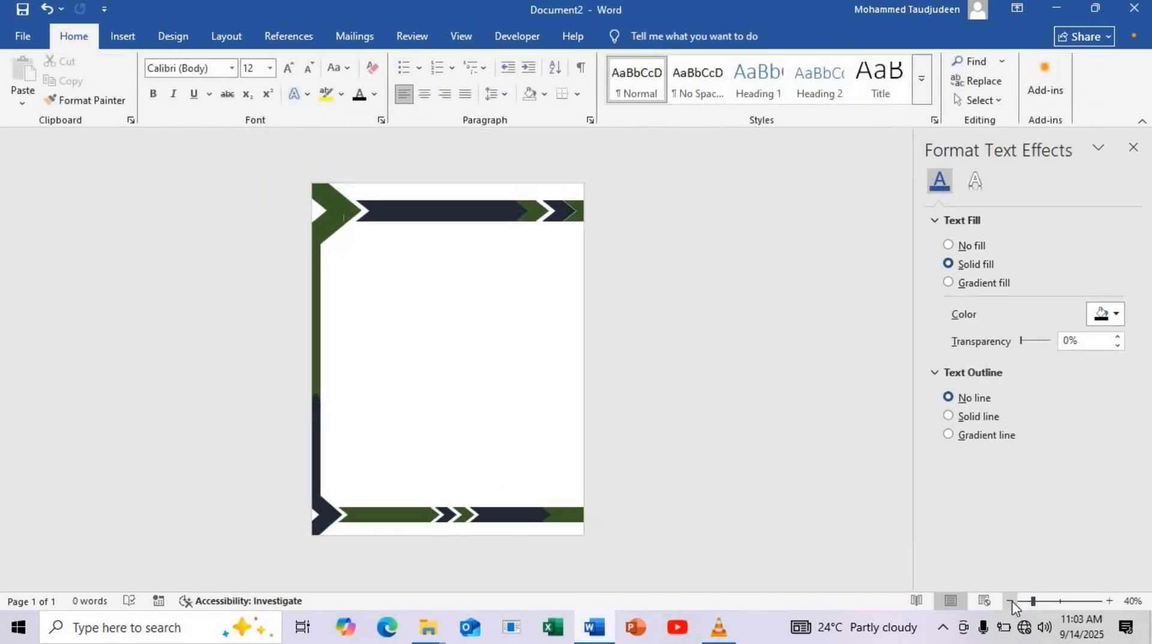
{"action": "left_click", "coordinate": [1109, 602]}
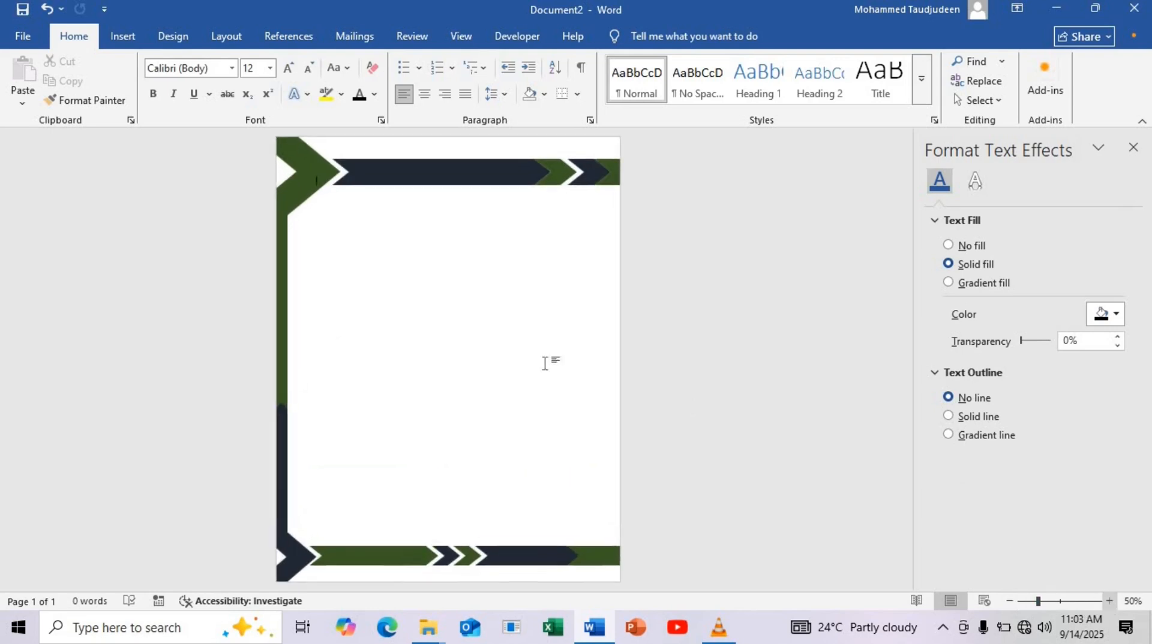
{"action": "left_click", "coordinate": [118, 37]}
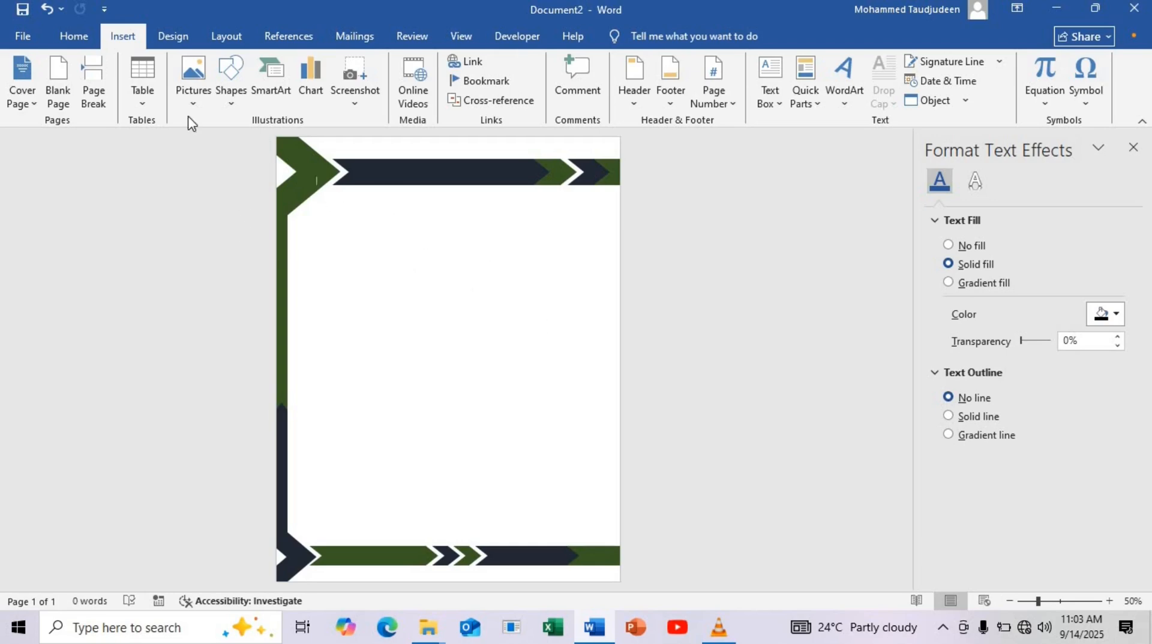
{"action": "left_click", "coordinate": [182, 77]}
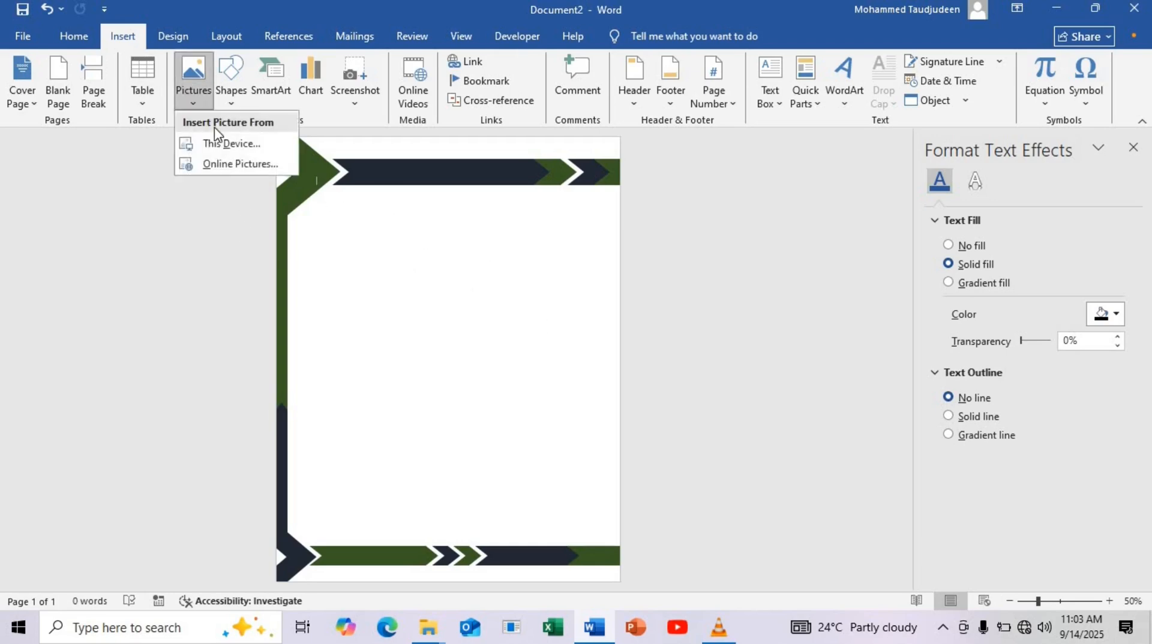
{"action": "left_click", "coordinate": [222, 140]}
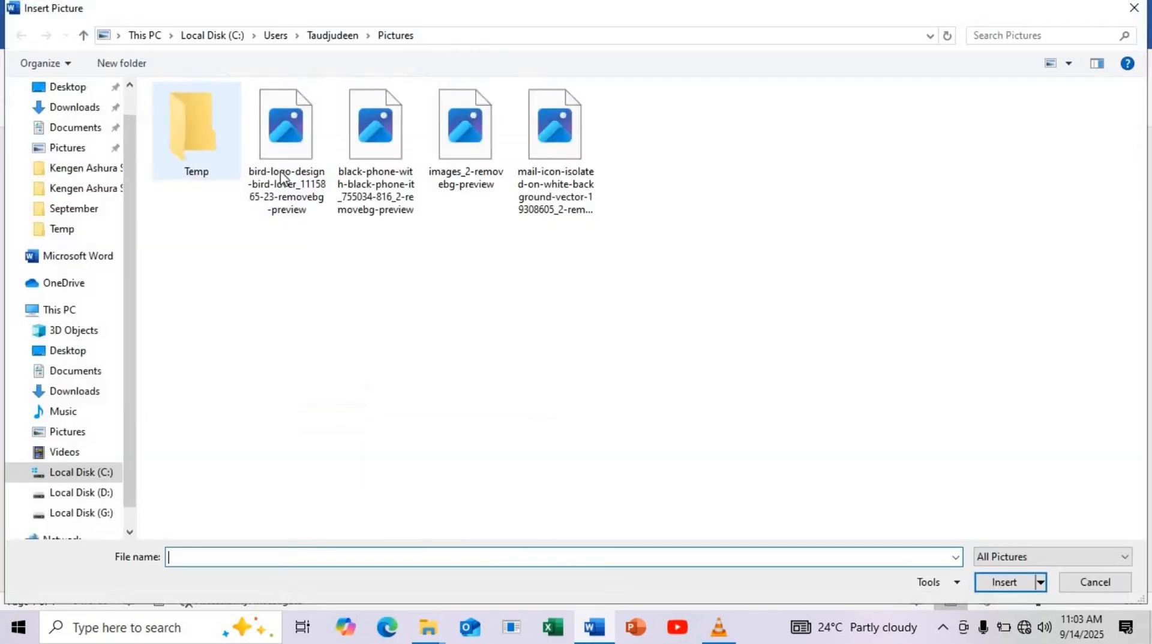
{"action": "left_click", "coordinate": [304, 158]}
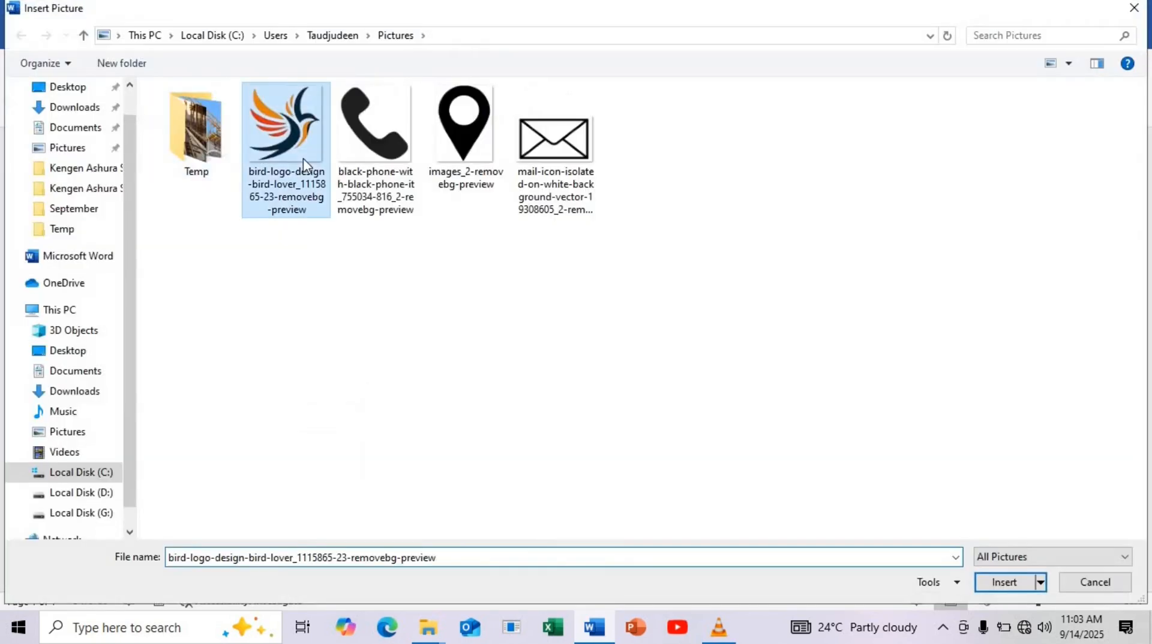
{"action": "left_click", "coordinate": [1014, 582]}
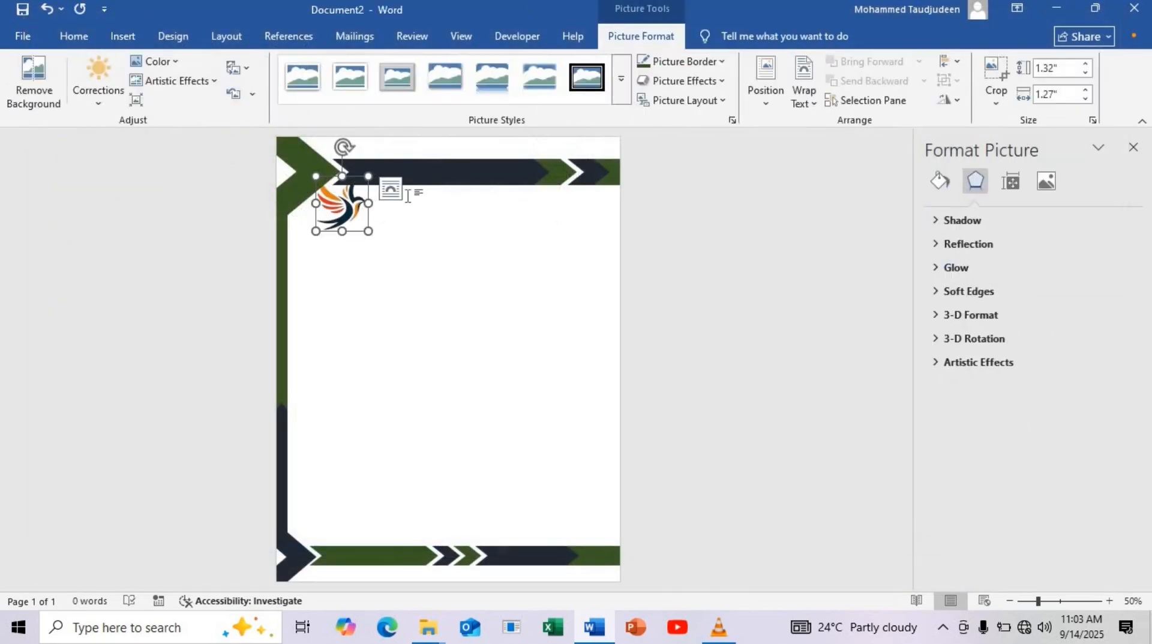
Set the bird logo in front of text, shrink it to about 0.61 by 0.58 inches, and place it below the upper triangle
{"action": "left_click", "coordinate": [390, 190]}
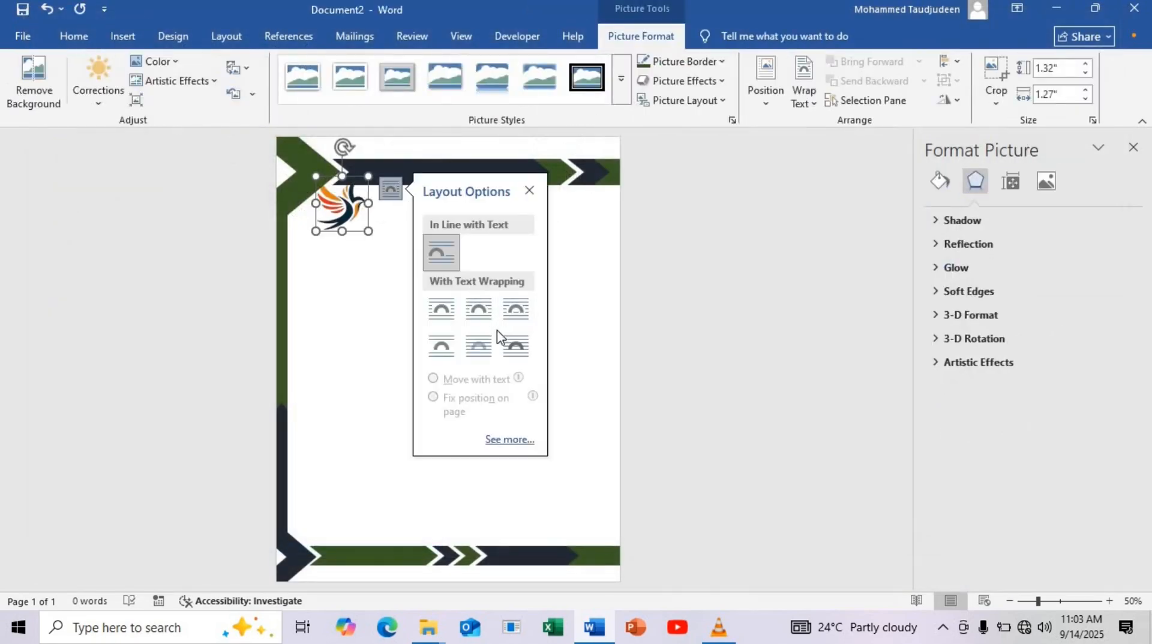
{"action": "left_click", "coordinate": [515, 346]}
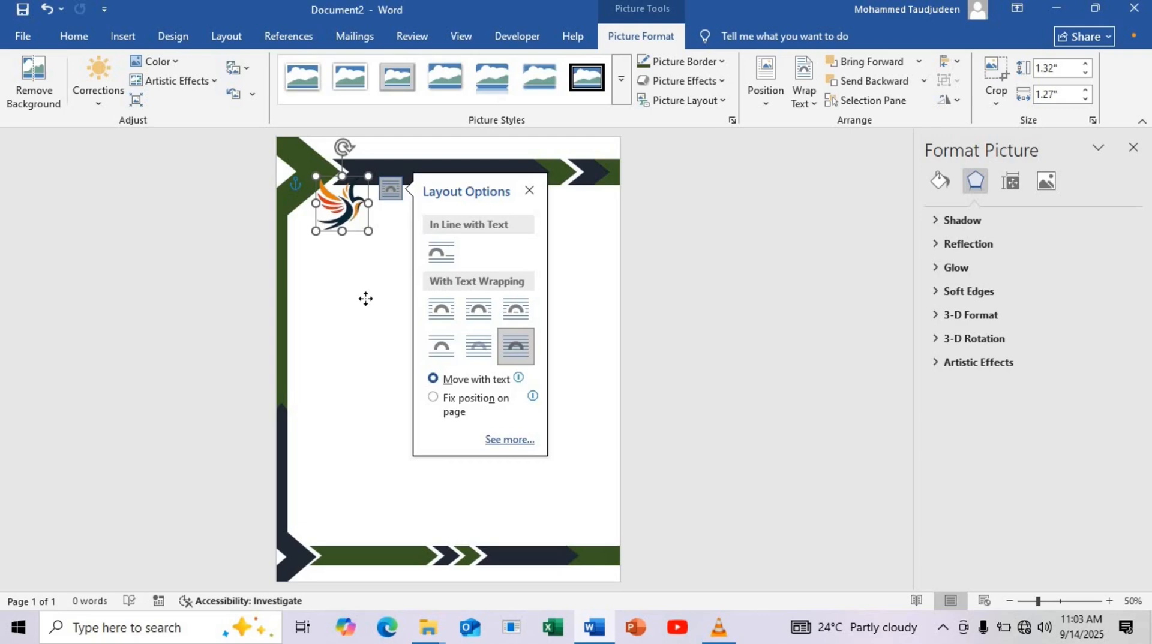
{"action": "left_click_drag", "start_coordinate": [366, 299], "coordinate": [330, 223]}
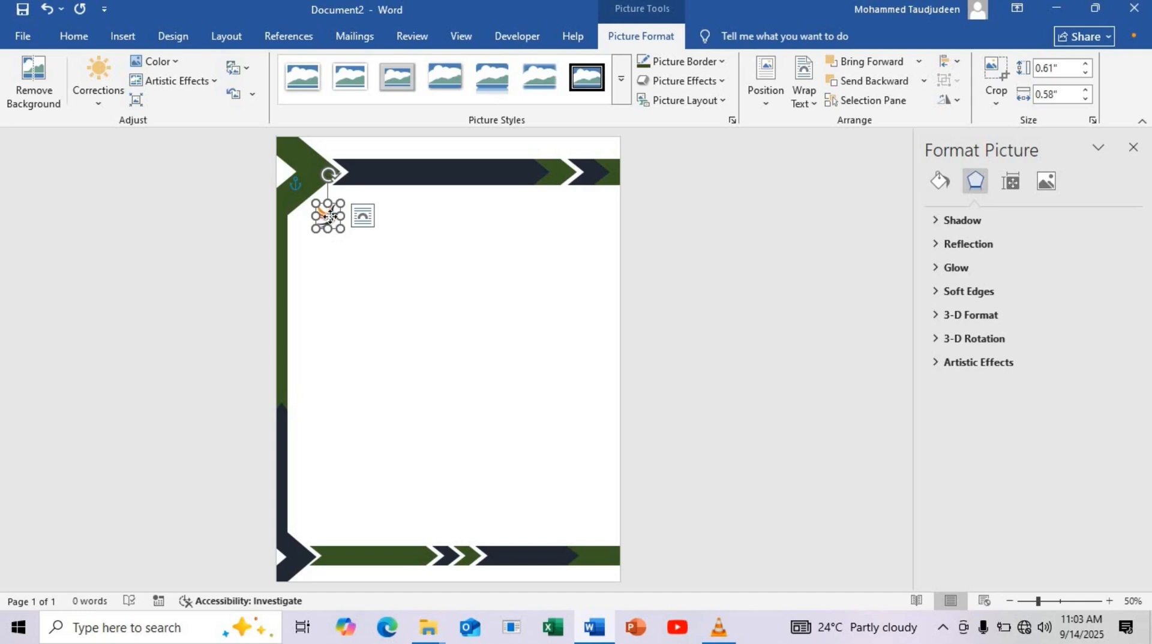
{"action": "left_click", "coordinate": [355, 257]}
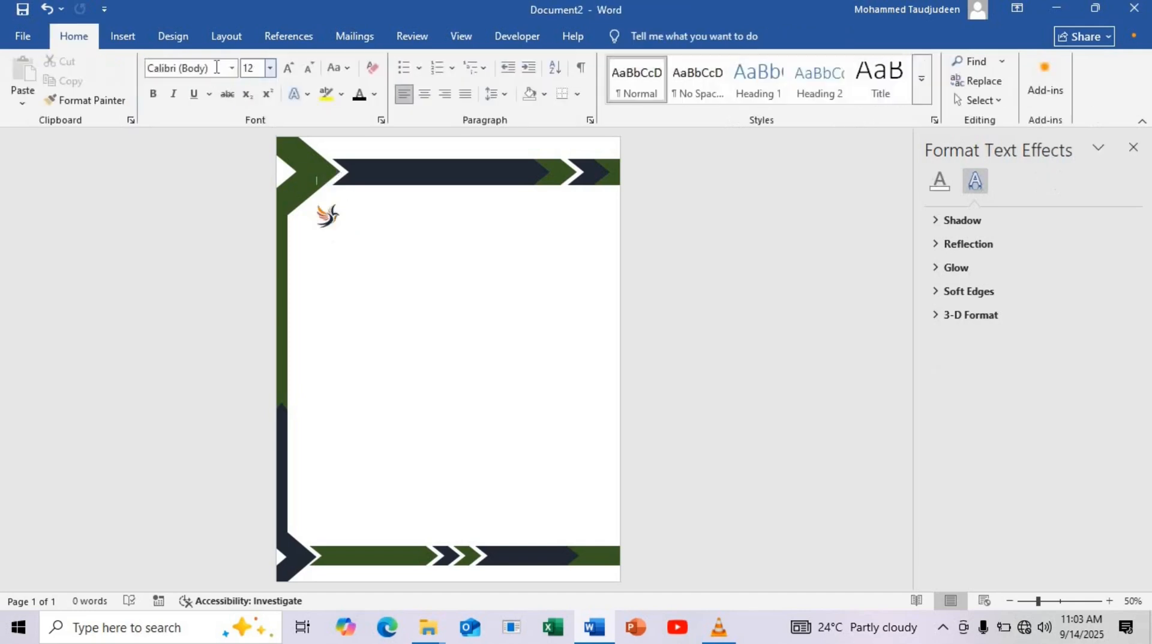
Draw a text box about 1 inch high and 0.31 inches wide beside the bird logo
{"action": "left_click", "coordinate": [124, 38]}
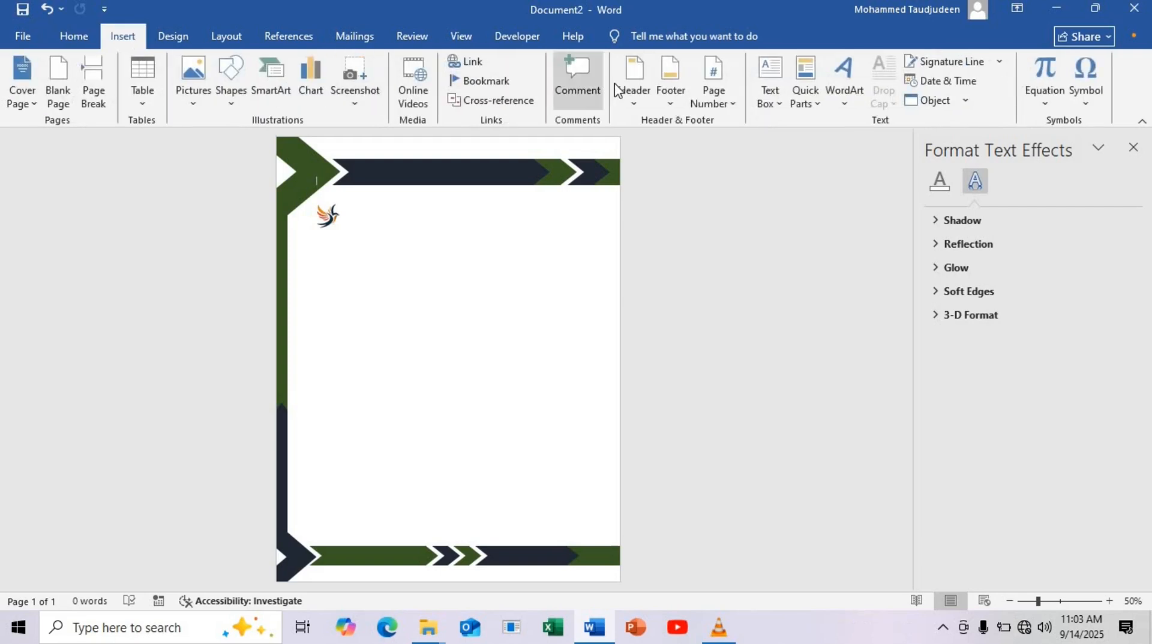
{"action": "left_click", "coordinate": [769, 96]}
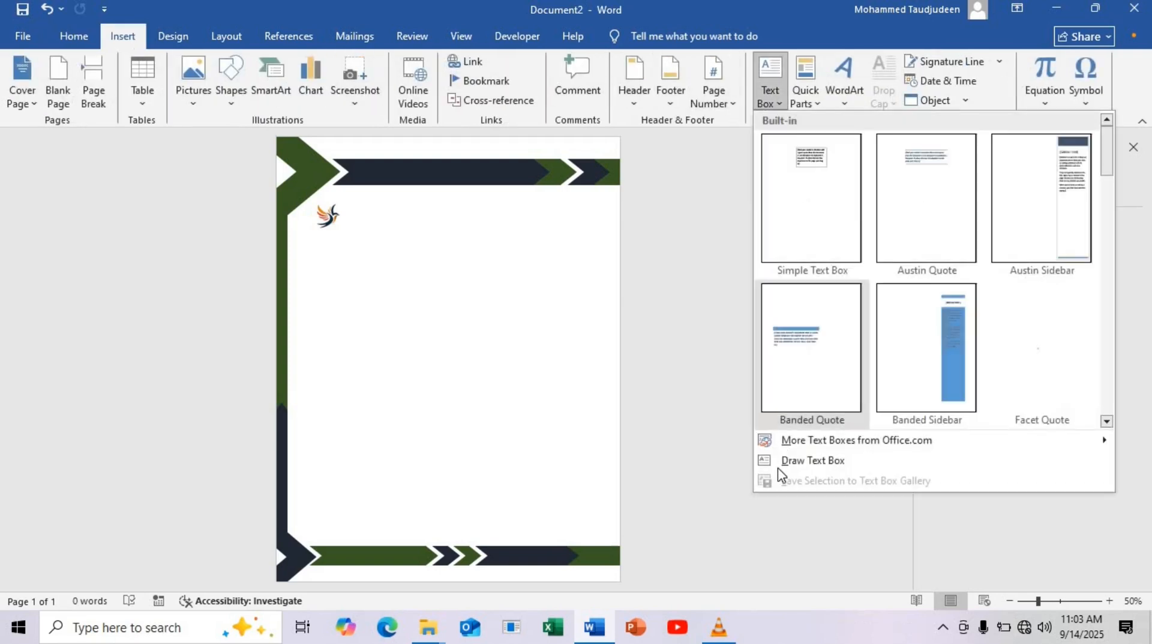
{"action": "left_click", "coordinate": [812, 461]}
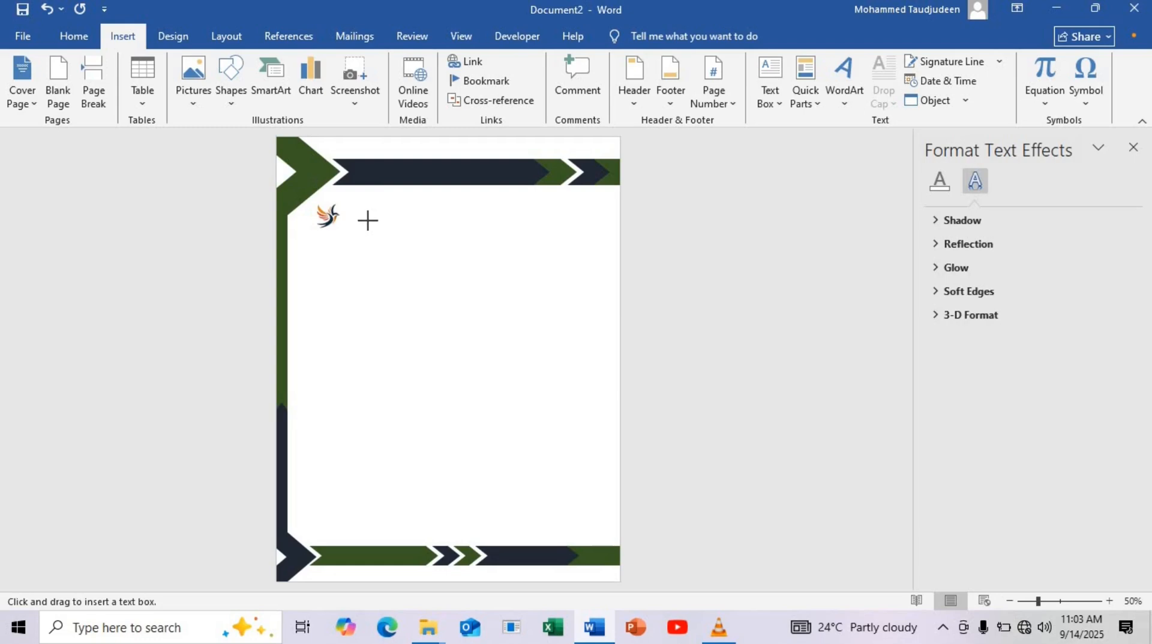
{"action": "left_click_drag", "start_coordinate": [367, 221], "coordinate": [382, 262]}
Remove the outline and the fill from the text box beside the logo
{"action": "left_click", "coordinate": [420, 82]}
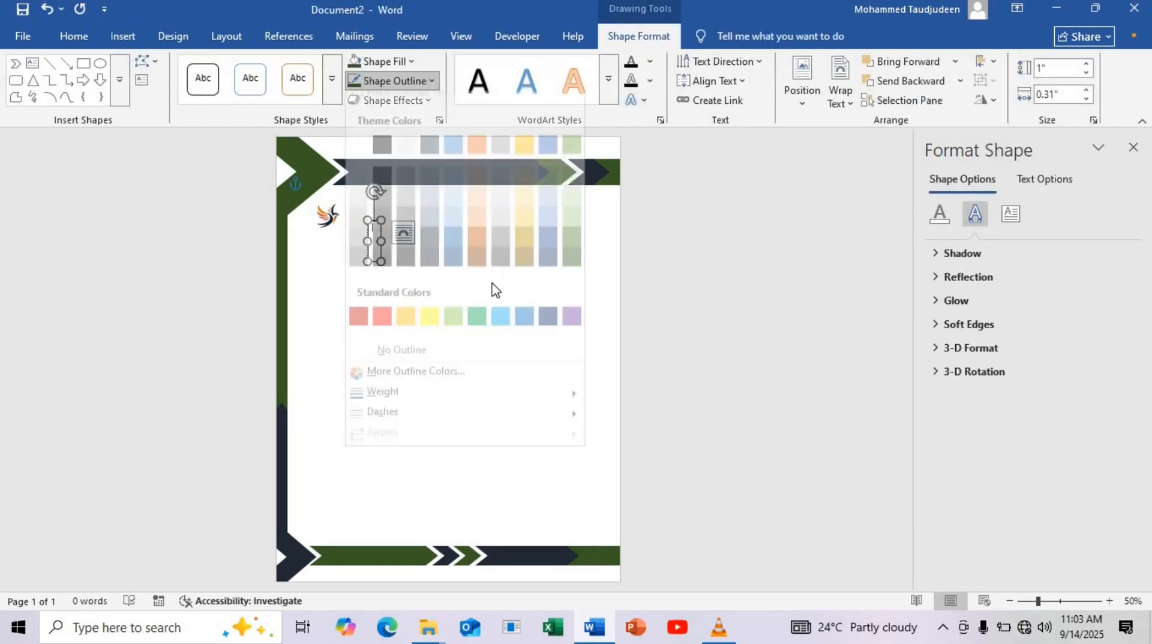
{"action": "left_click", "coordinate": [434, 361]}
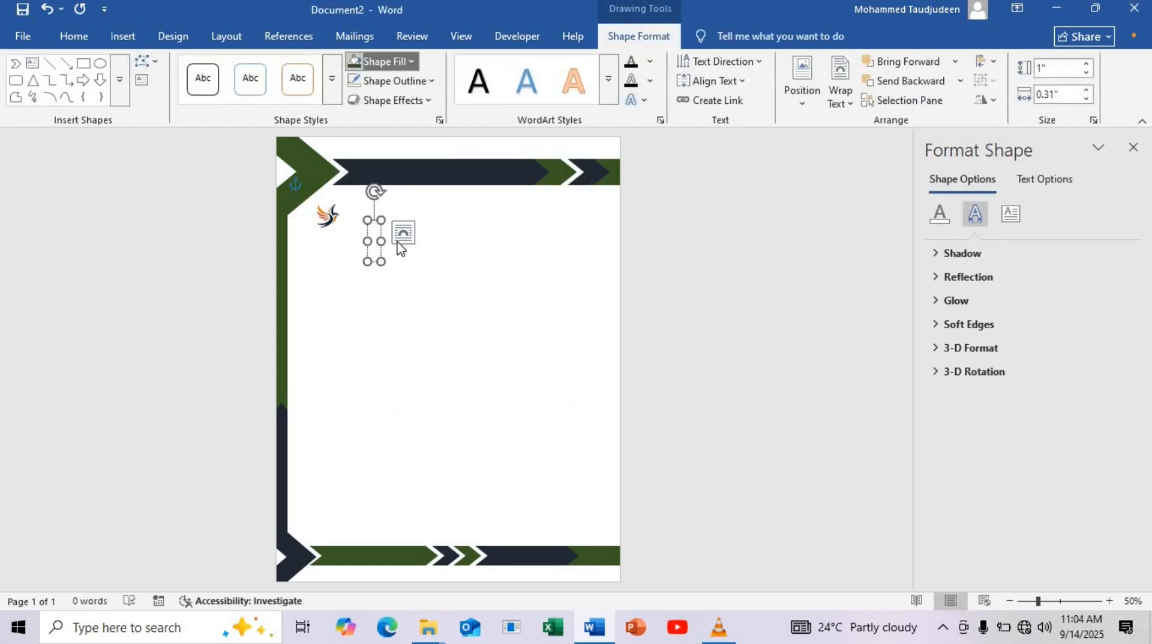
{"action": "left_click", "coordinate": [382, 61]}
{"action": "left_click", "coordinate": [390, 336]}
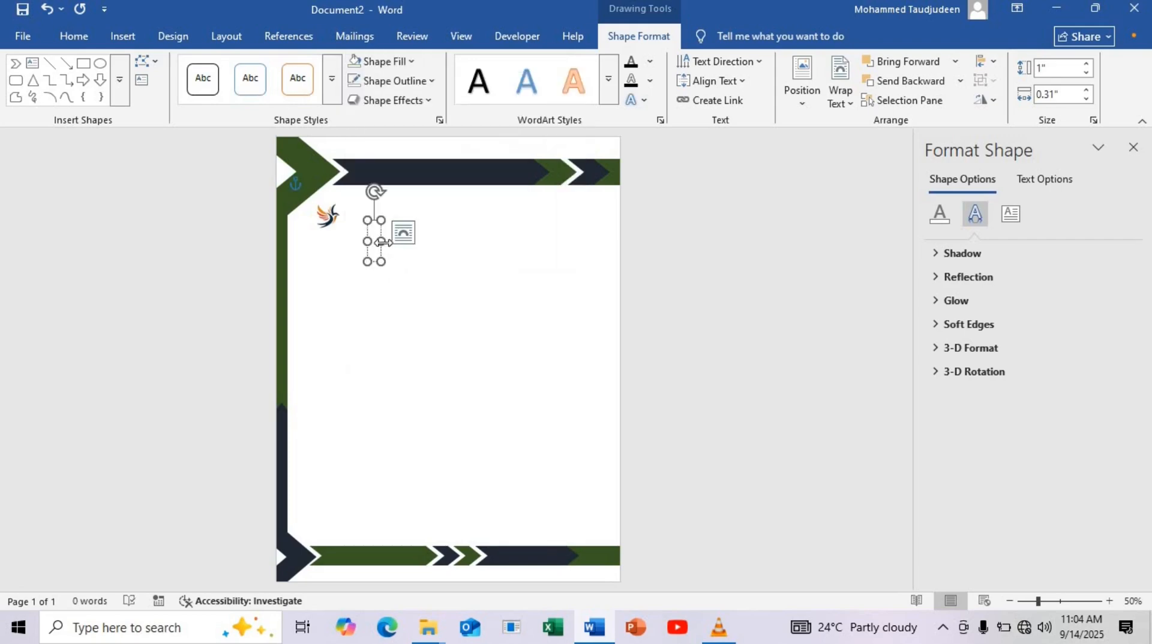
Widen the text box beside the bird logo to 1.44 inches and enter LOGO in Algerian, size 16
{"action": "left_click_drag", "start_coordinate": [381, 242], "coordinate": [426, 241]}
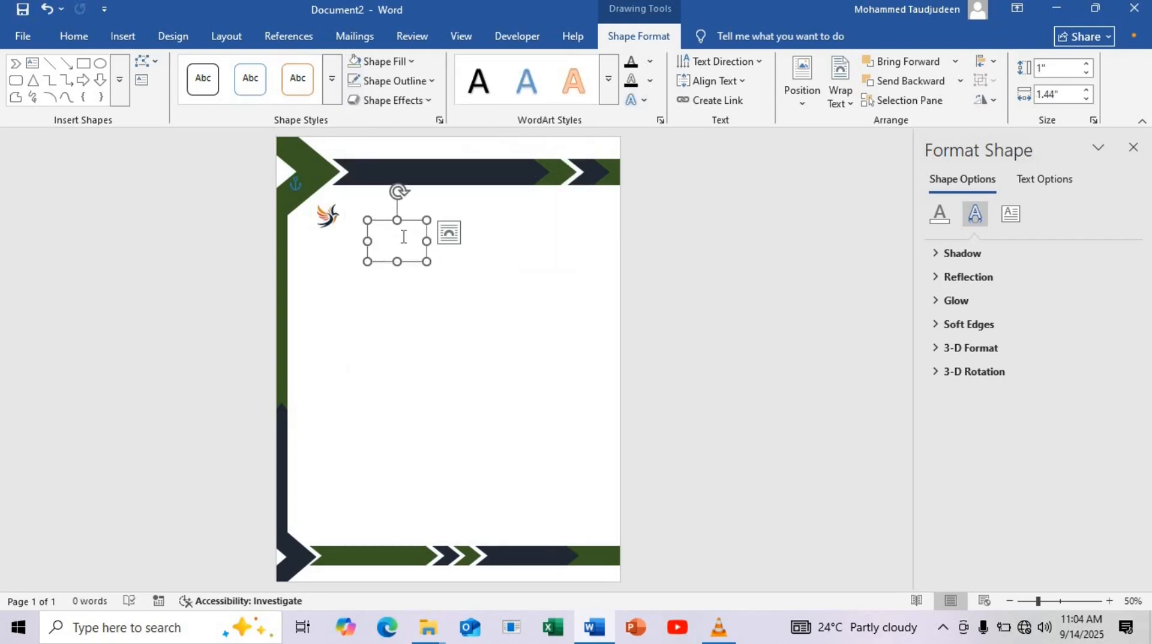
{"action": "key", "text": "BackSpace"}
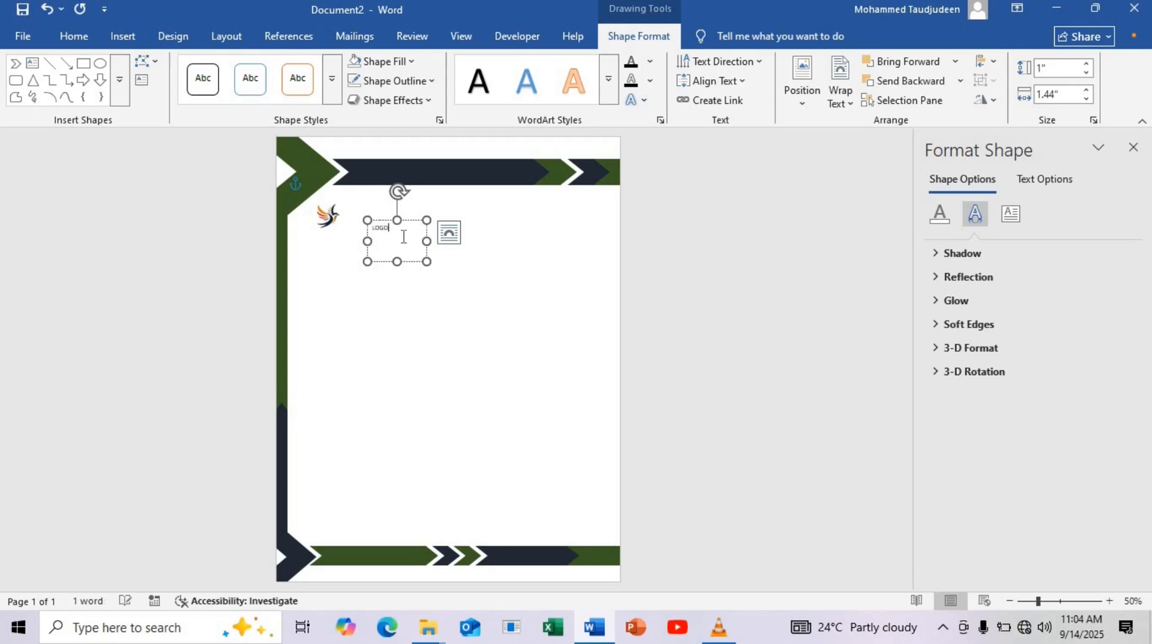
{"action": "key", "text": "ctrl+a"}
{"action": "left_click", "coordinate": [78, 42]}
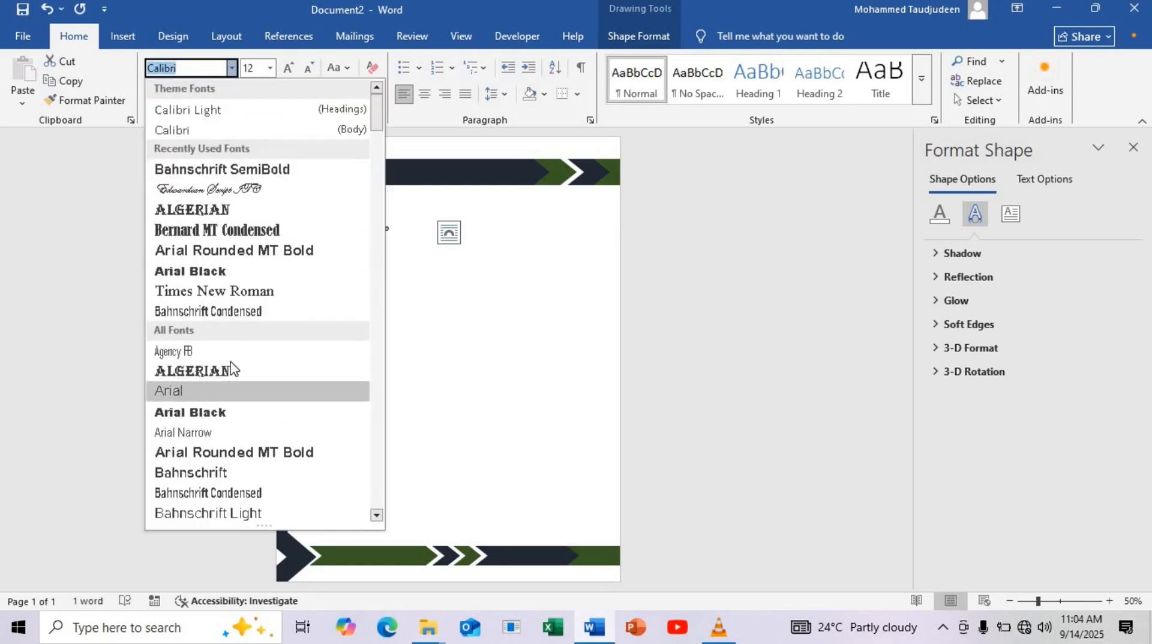
{"action": "left_click", "coordinate": [228, 371]}
{"action": "left_click", "coordinate": [270, 68]}
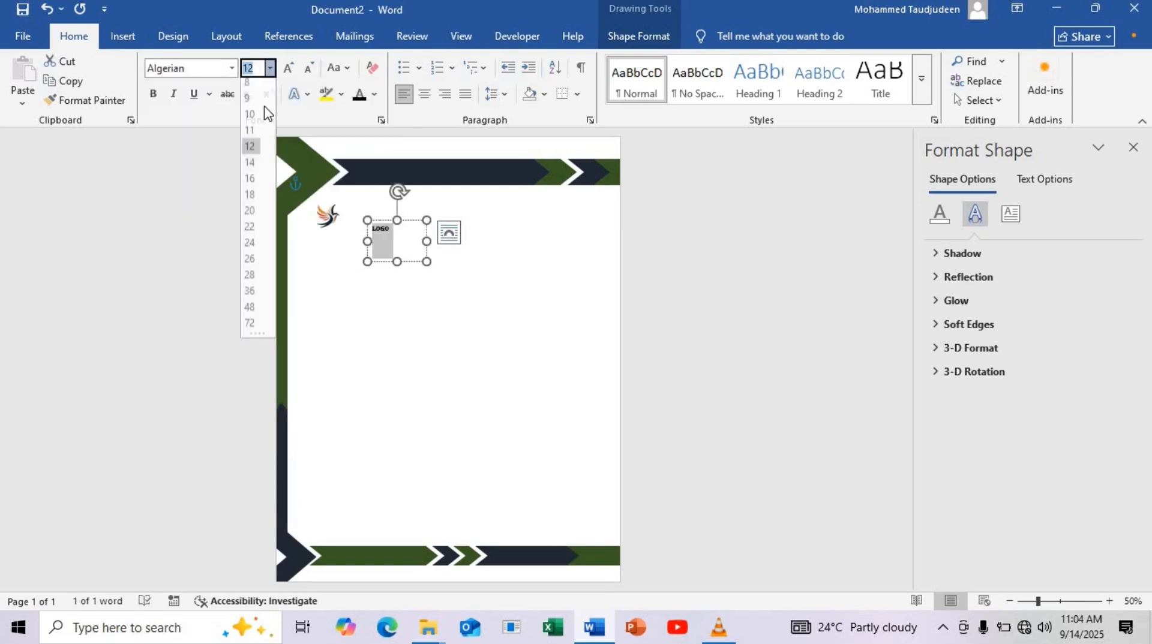
{"action": "left_click", "coordinate": [251, 184]}
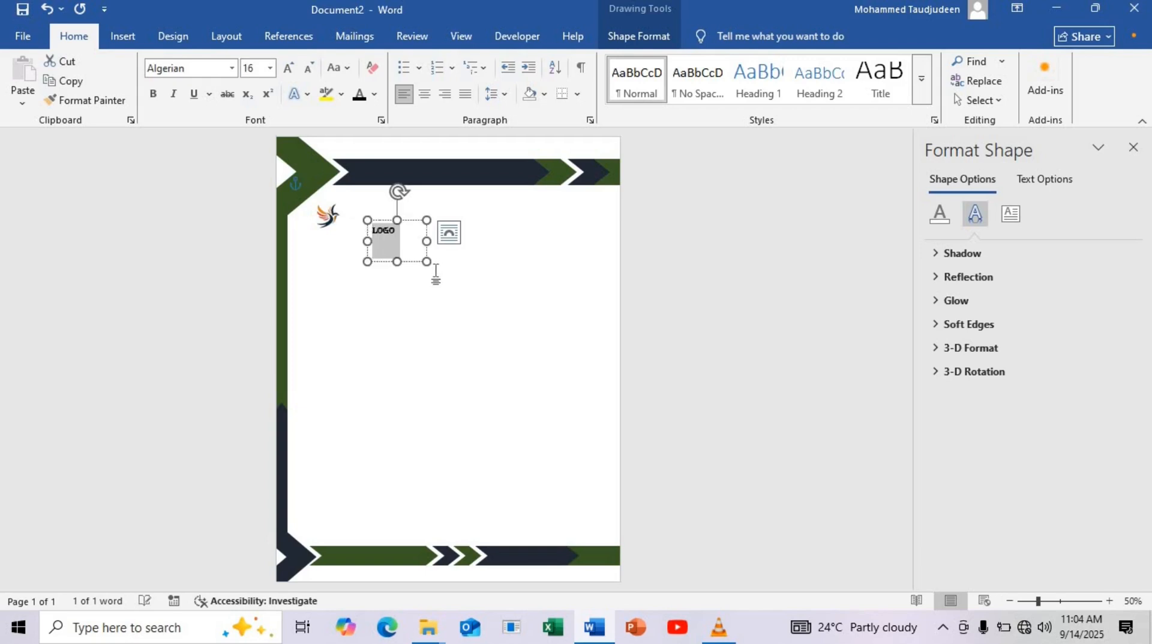
Place an enlarged copy of the LOGO text box below the logo and replace its text with TO:, the recipient's full name, and Address
{"action": "left_click_drag", "start_coordinate": [426, 261], "coordinate": [413, 305]}
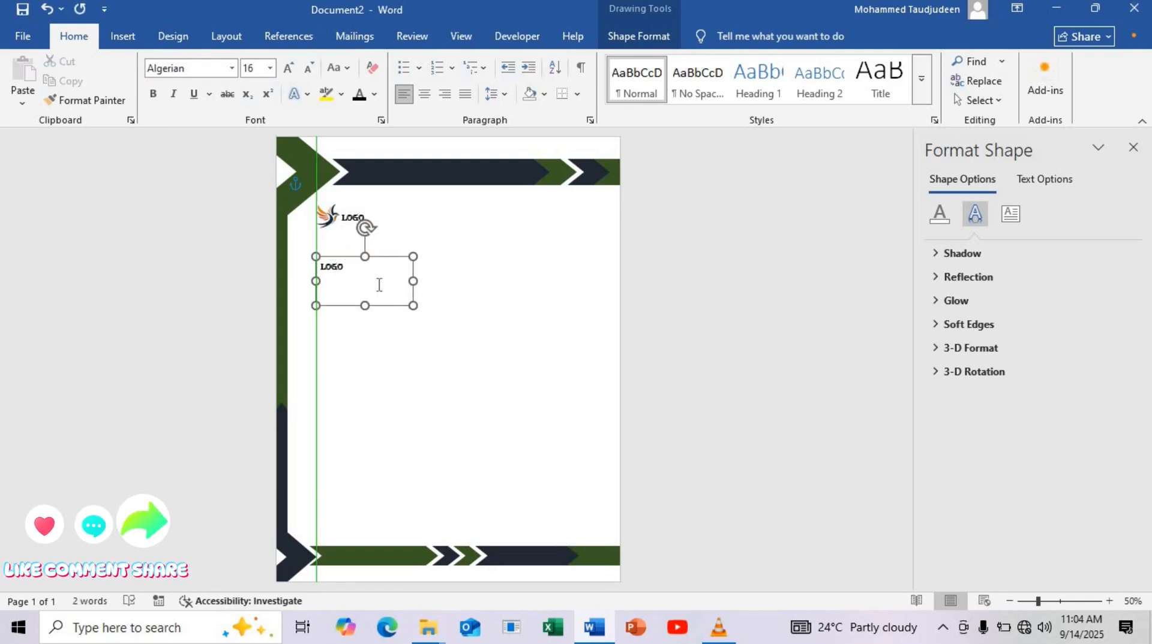
{"action": "left_click_drag", "start_coordinate": [351, 269], "coordinate": [298, 271]}
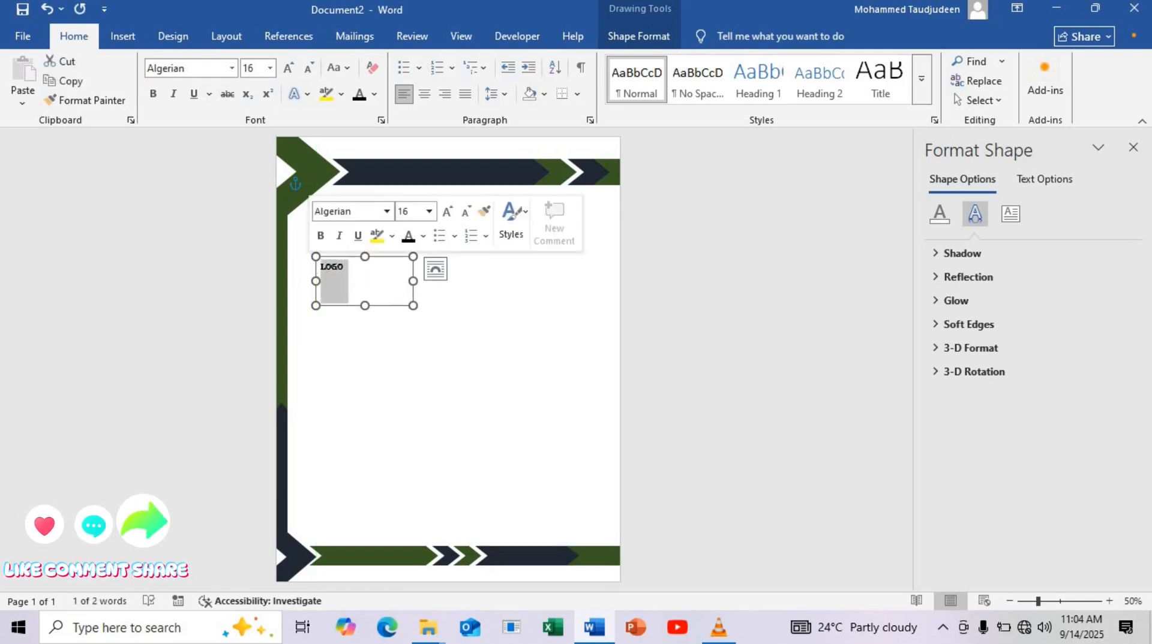
{"action": "type", "text": "TO: "}
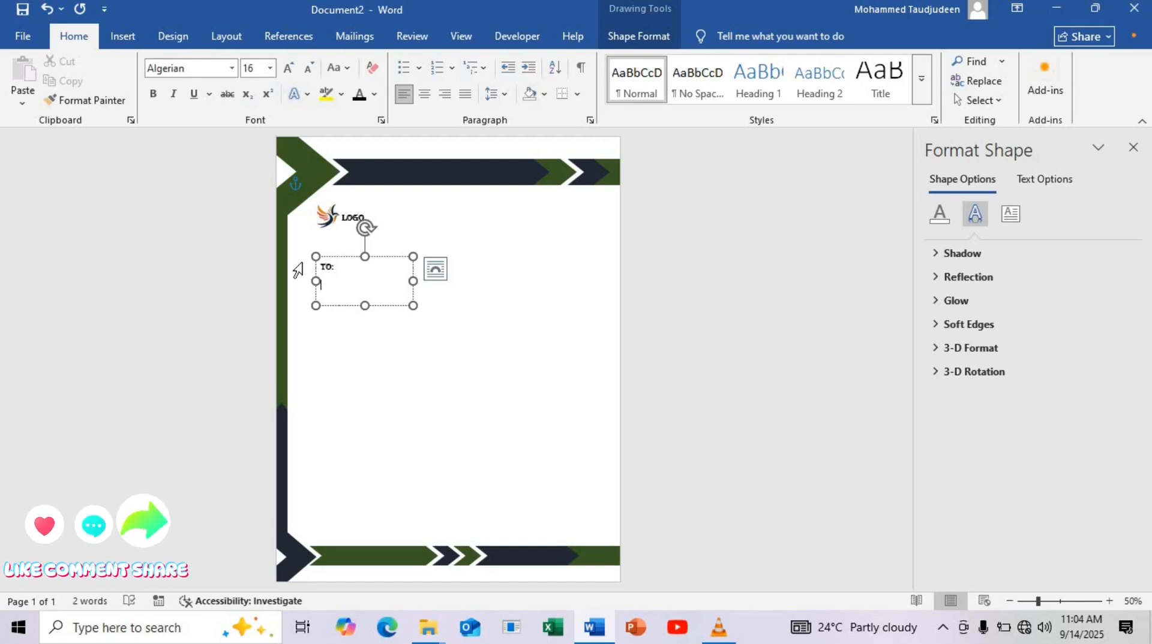
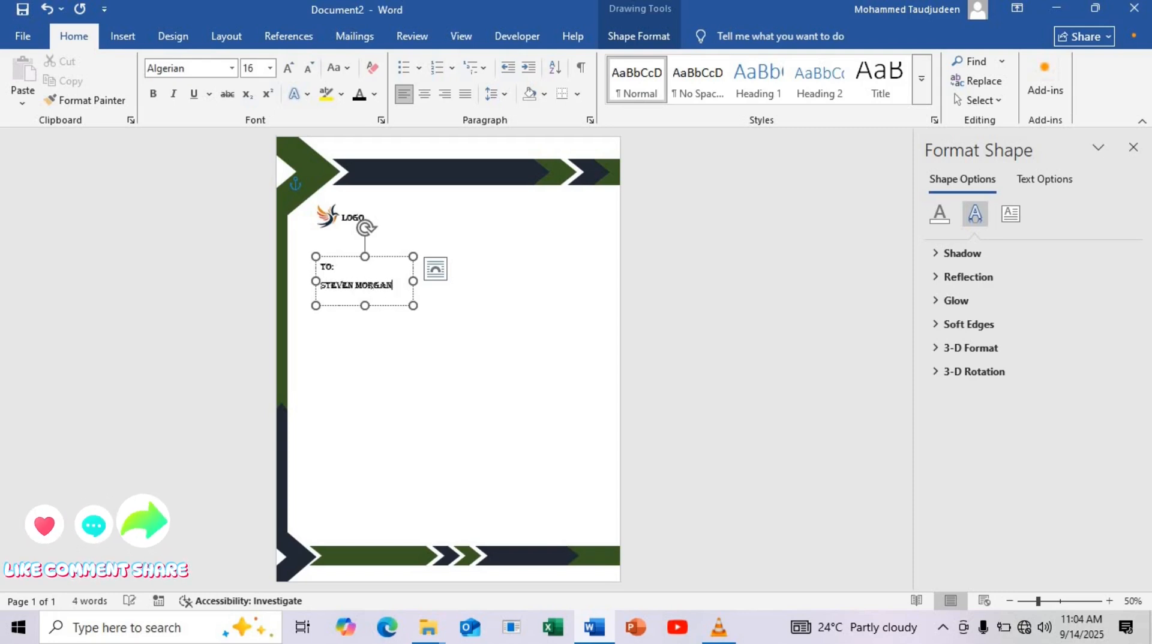
{"action": "key", "text": "Return"}
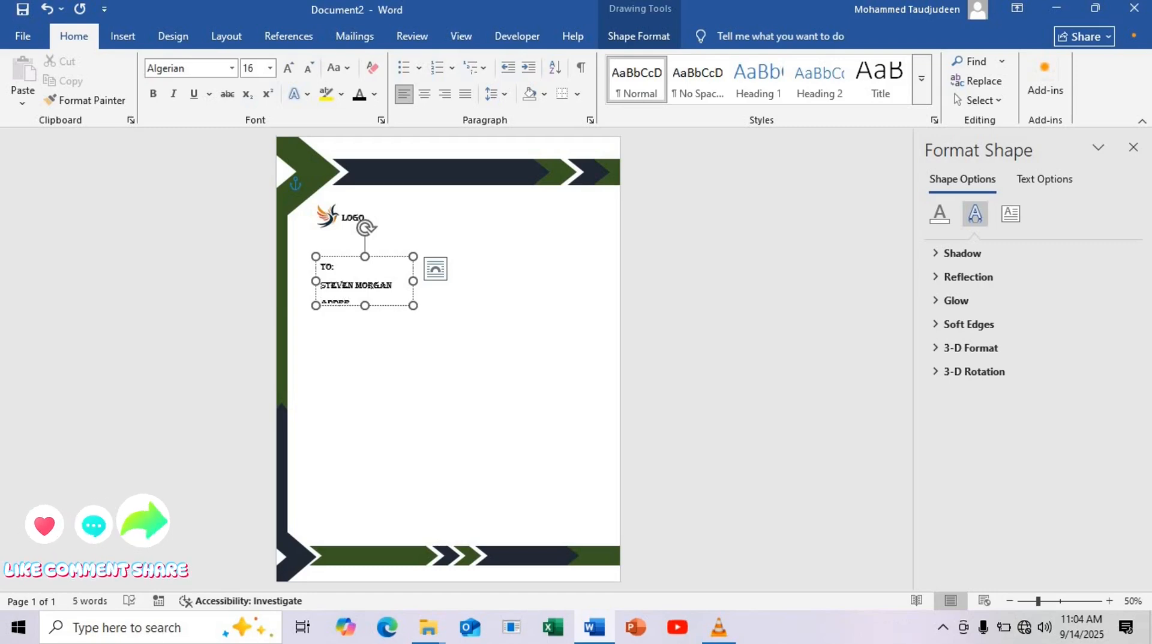
{"action": "type", "text": "ADDRESS"}
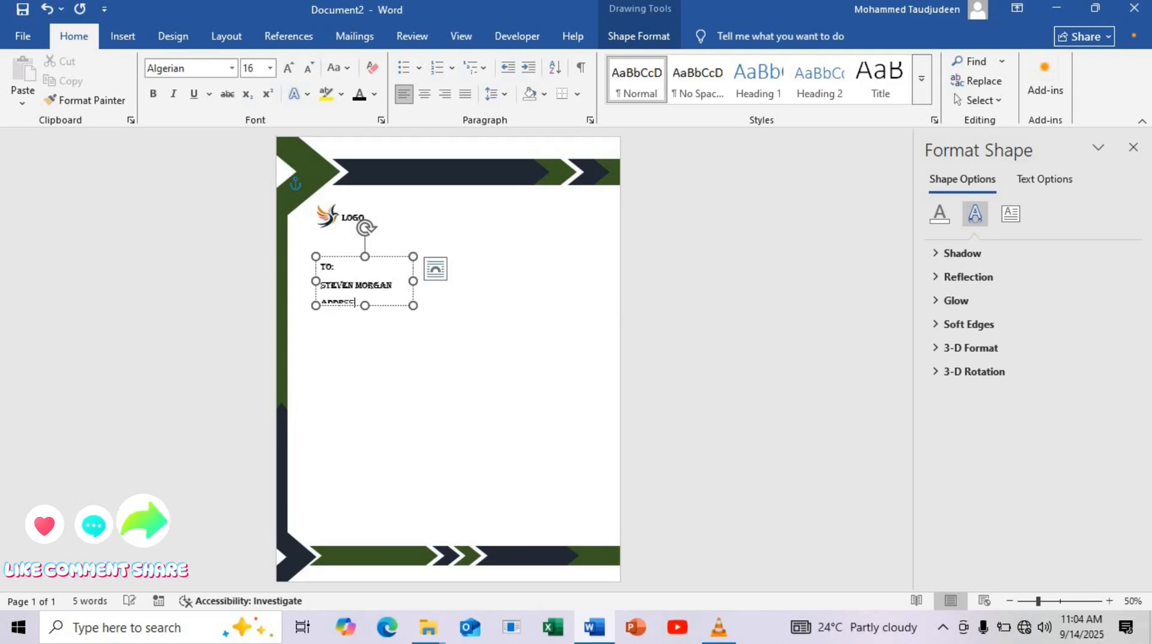
Make the recipient text box tall enough for its three lines and set its text to Bahnschrift SemiBold
{"action": "left_click_drag", "start_coordinate": [367, 306], "coordinate": [360, 227]}
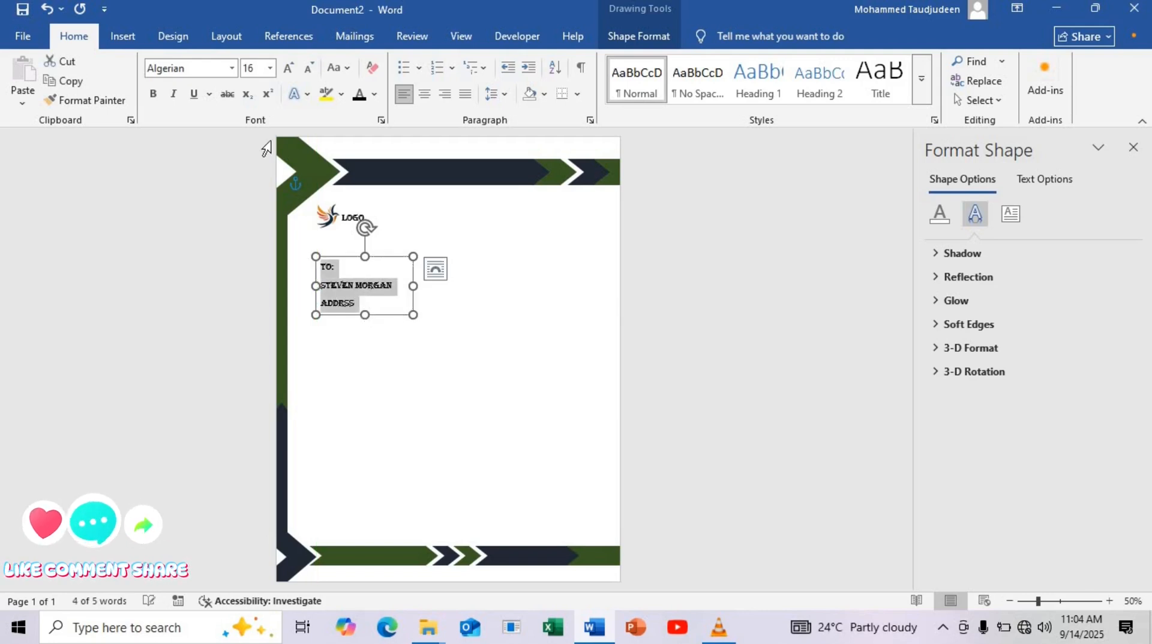
{"action": "left_click", "coordinate": [232, 68]}
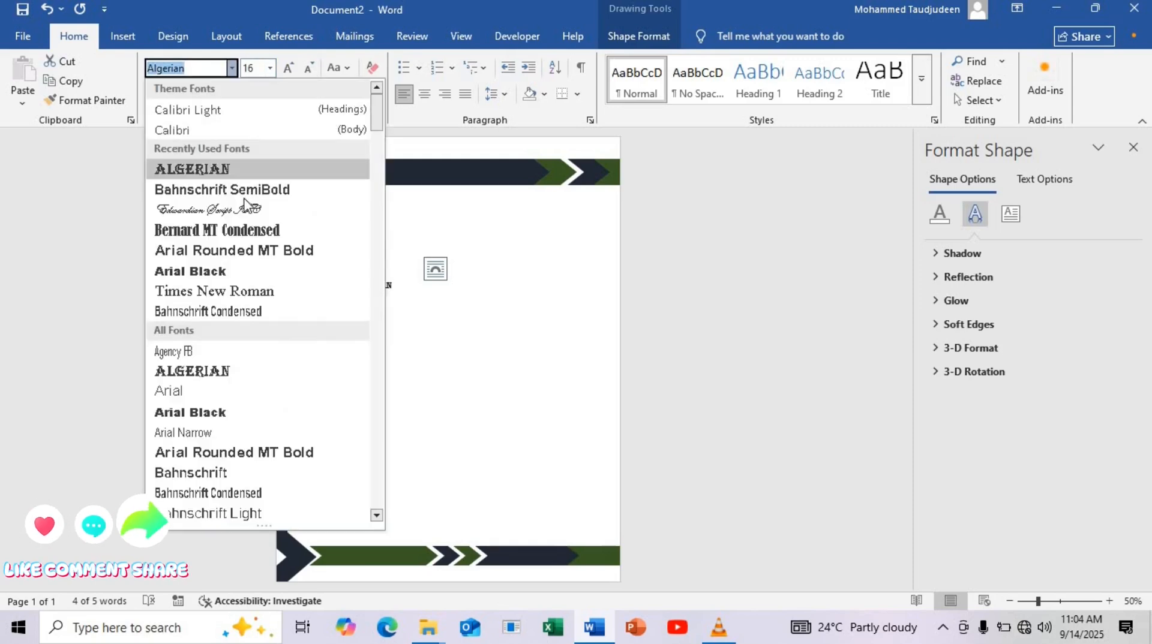
{"action": "left_click", "coordinate": [246, 195]}
Capitalize the first letter of the word Address in the recipient text box
{"action": "left_click", "coordinate": [350, 304]}
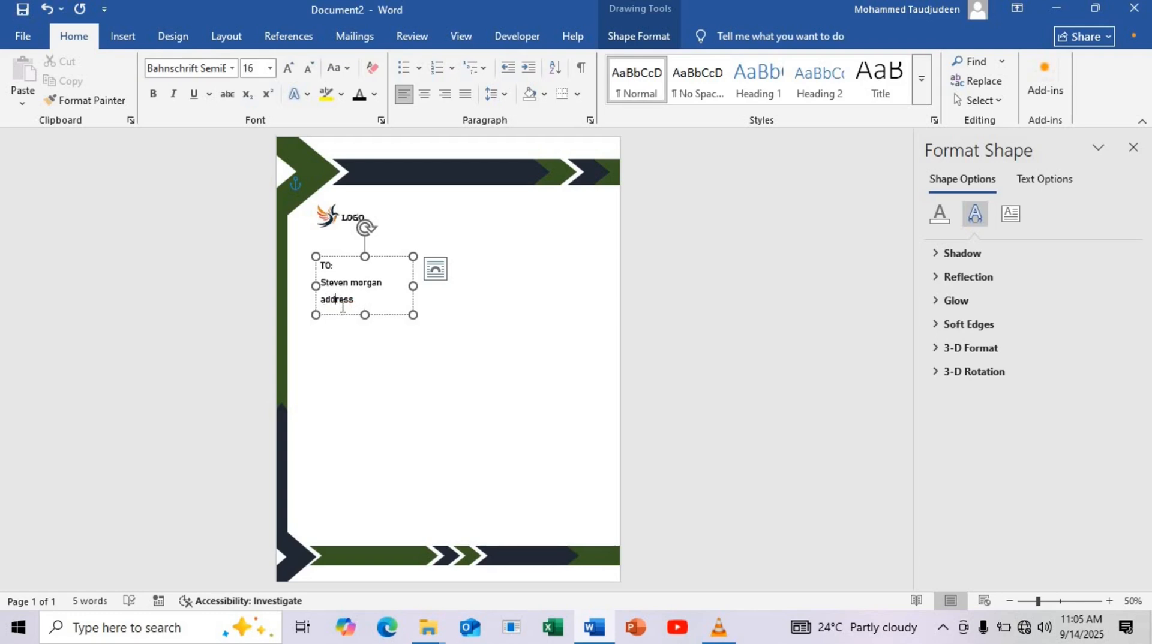
{"action": "key", "text": "BackSpace"}
{"action": "type", "text": "A"}
Try to change the font color of the recipient's name and address lines
{"action": "left_click_drag", "start_coordinate": [361, 300], "coordinate": [317, 288]}
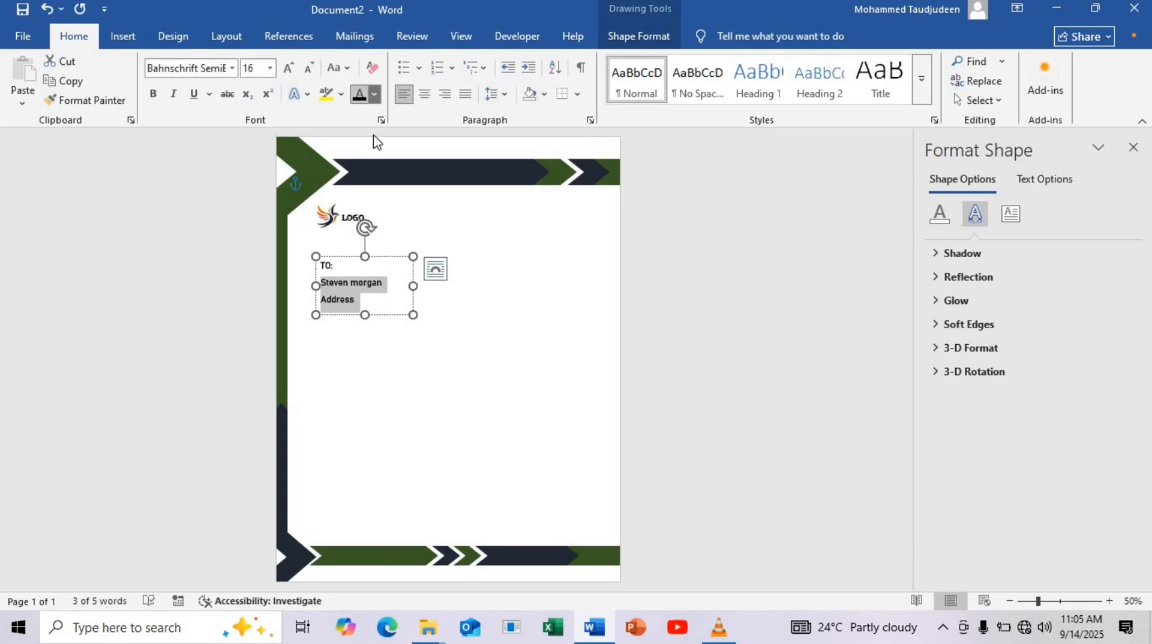
{"action": "left_click", "coordinate": [374, 93]}
{"action": "left_click", "coordinate": [436, 319]}
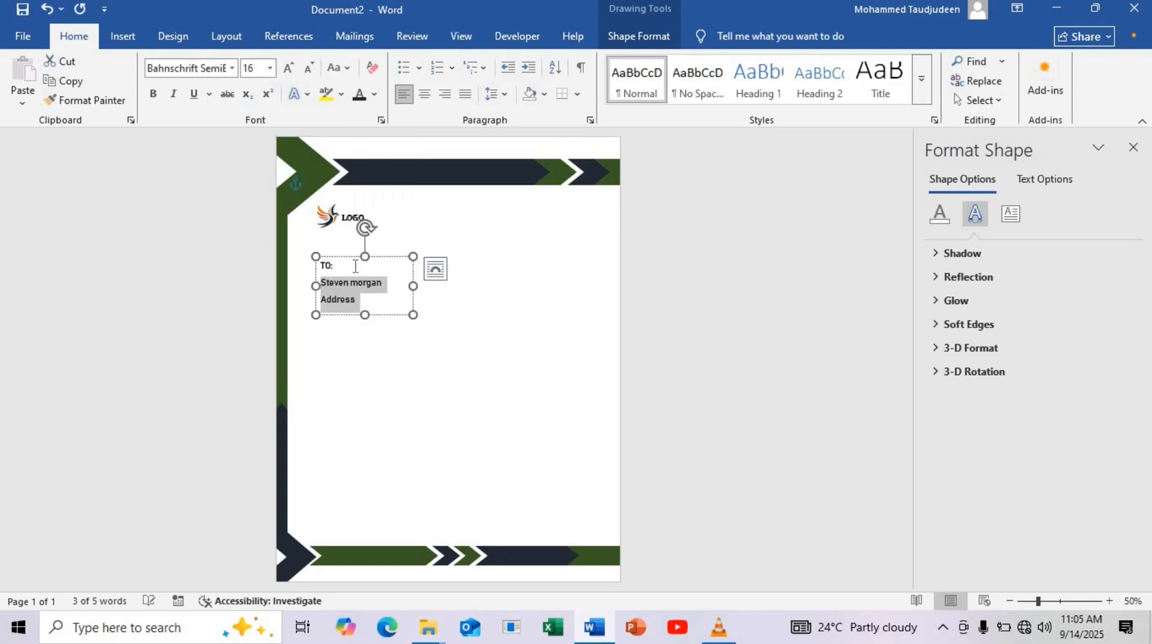
{"action": "key", "text": "ctrl"}
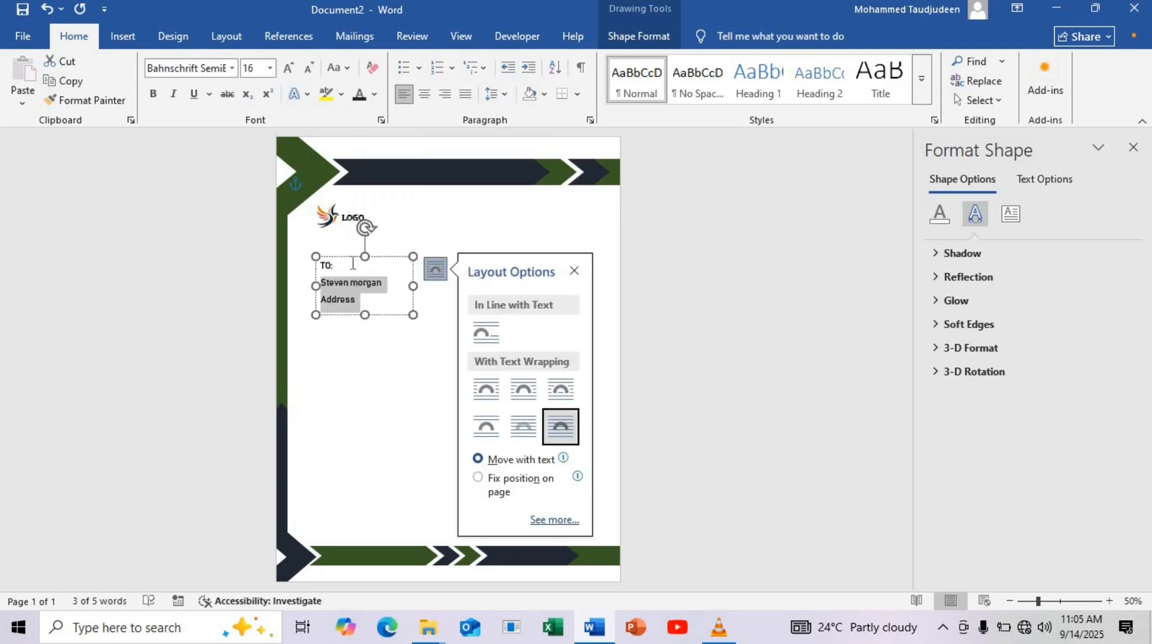
Set the TO: line of the recipient text box in Arial Black
{"action": "left_click", "coordinate": [342, 266]}
{"action": "double_click", "coordinate": [324, 265]}
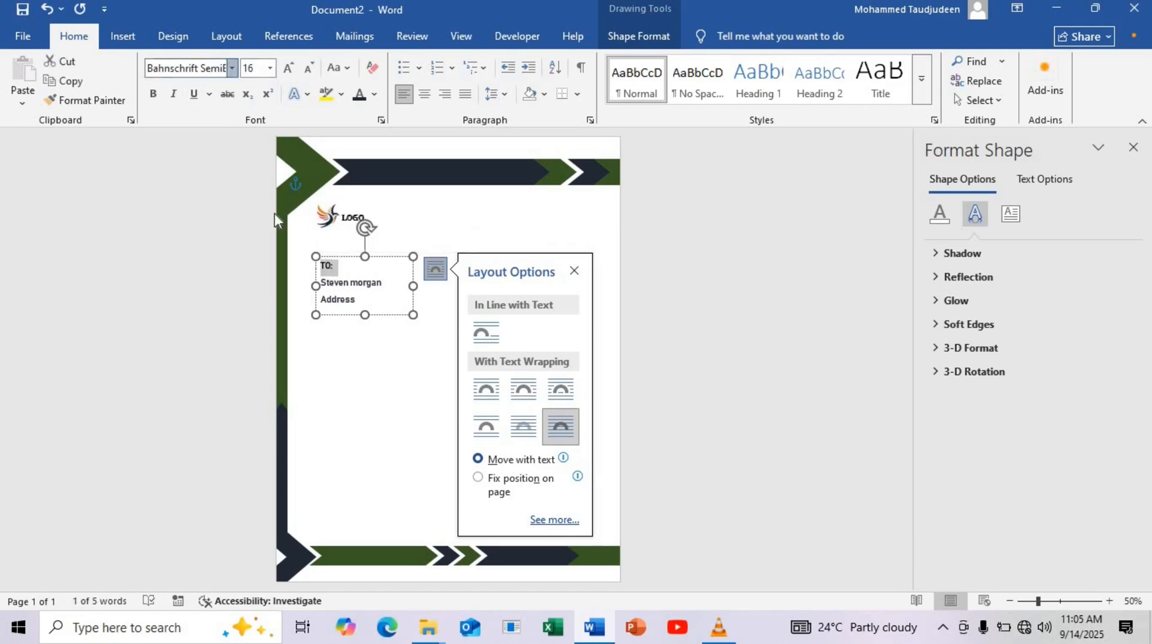
{"action": "left_click", "coordinate": [232, 67]}
{"action": "left_click", "coordinate": [271, 515]}
{"action": "left_click", "coordinate": [154, 94]}
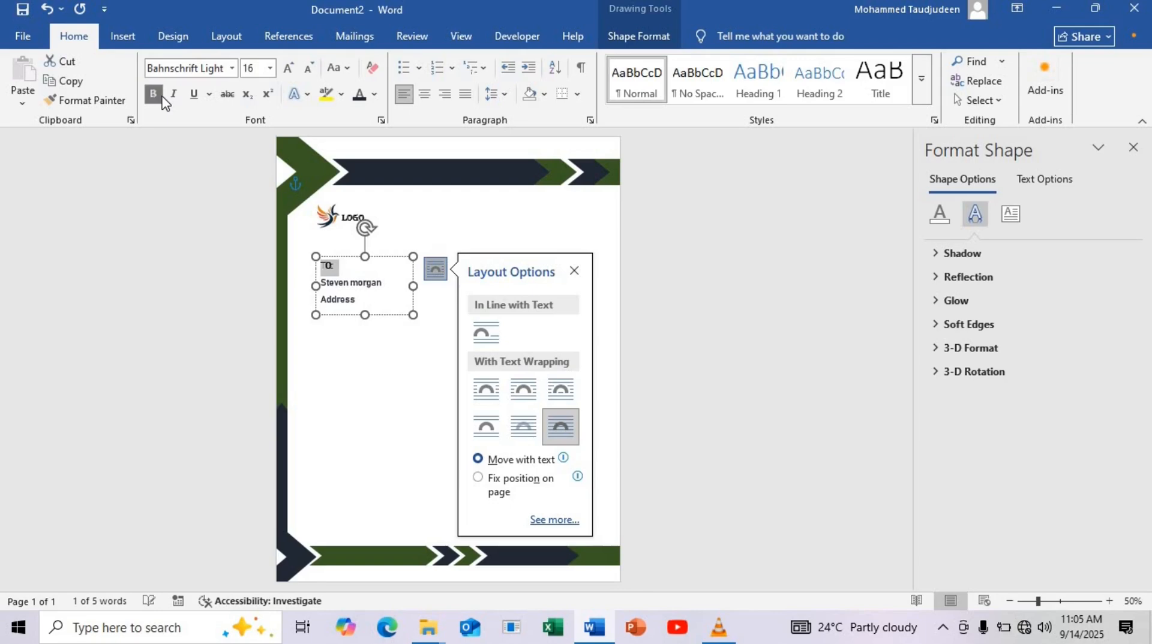
{"action": "left_click", "coordinate": [231, 68]}
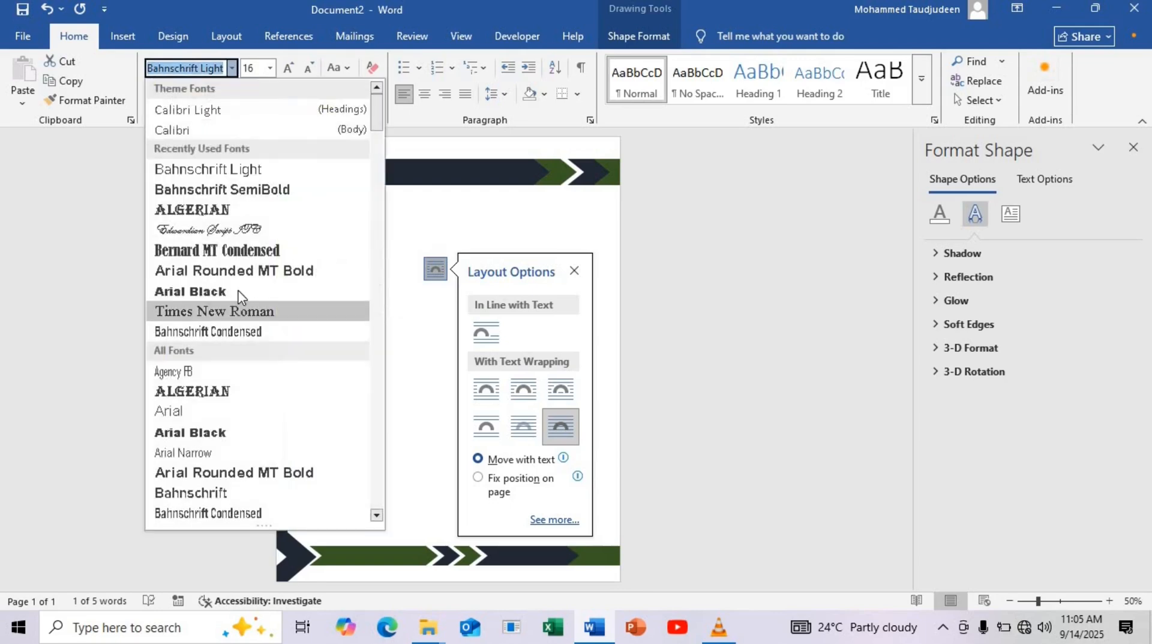
{"action": "left_click", "coordinate": [240, 290]}
{"action": "left_click", "coordinate": [337, 270]}
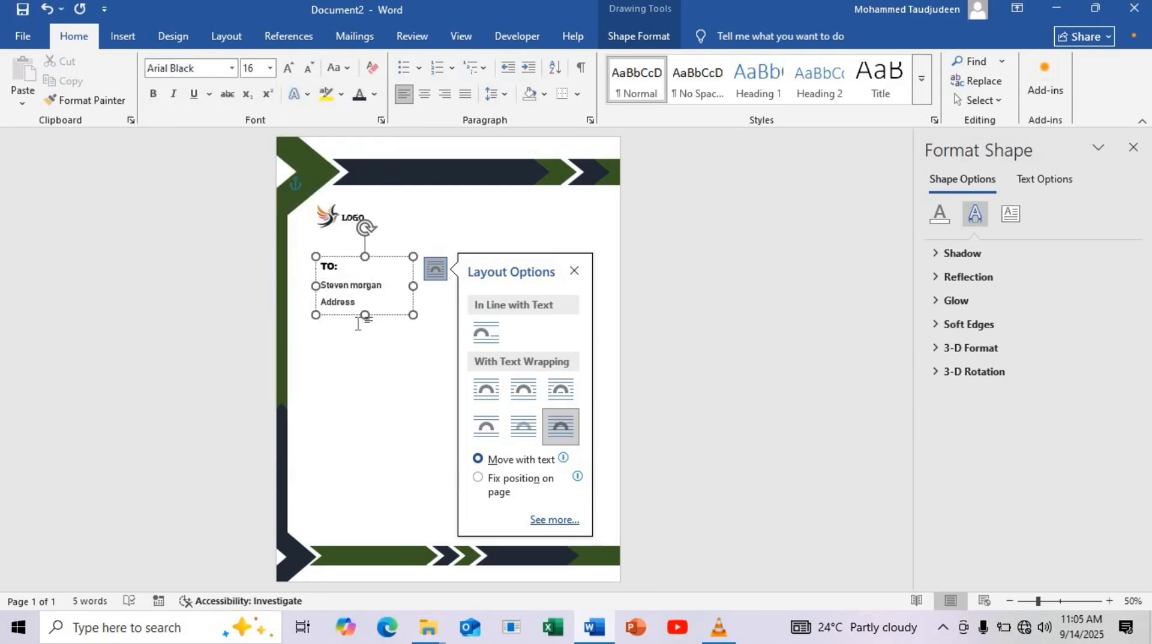
Set the paragraph spacing after the recipient's name and address lines to 0 pt
{"action": "left_click_drag", "start_coordinate": [365, 301], "coordinate": [325, 290]}
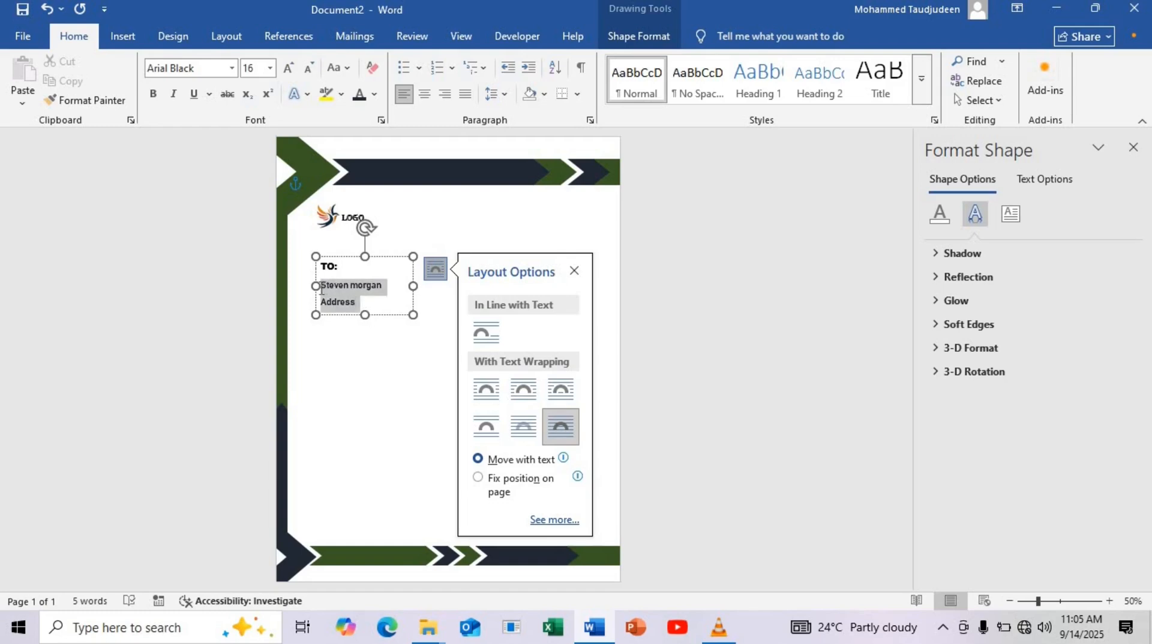
{"action": "left_click", "coordinate": [249, 39]}
{"action": "left_click", "coordinate": [507, 105]}
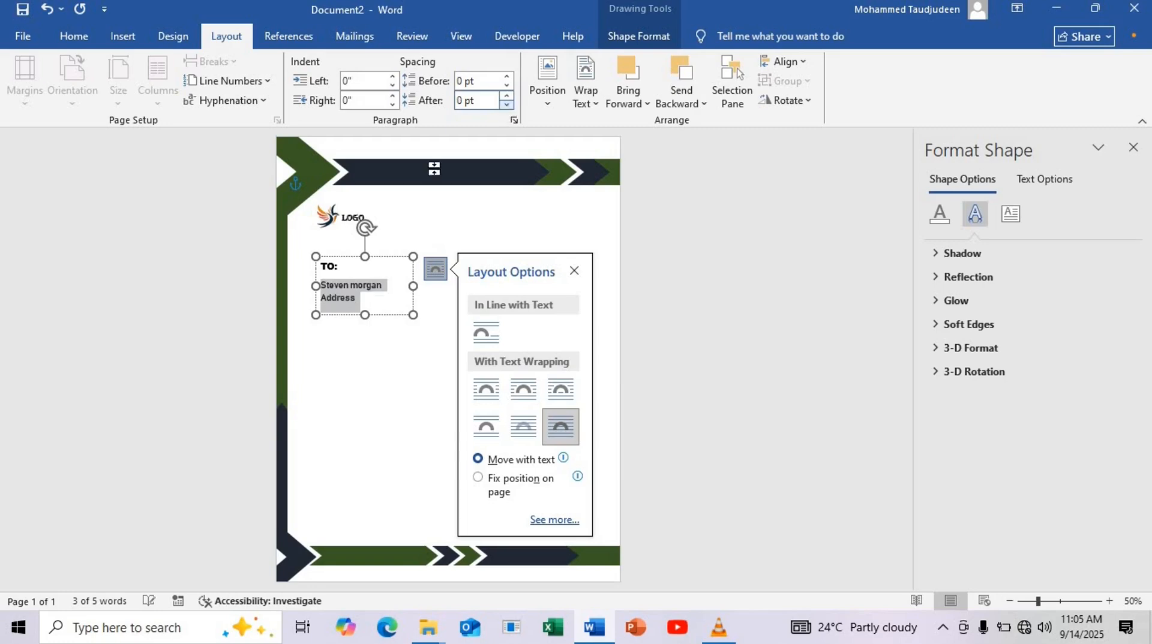
Place a smaller copy of the recipient text box on the right side of the page and replace its text with Date: 00/00/0000
{"action": "left_click", "coordinate": [365, 308]}
{"action": "left_click_drag", "start_coordinate": [364, 315], "coordinate": [542, 314]}
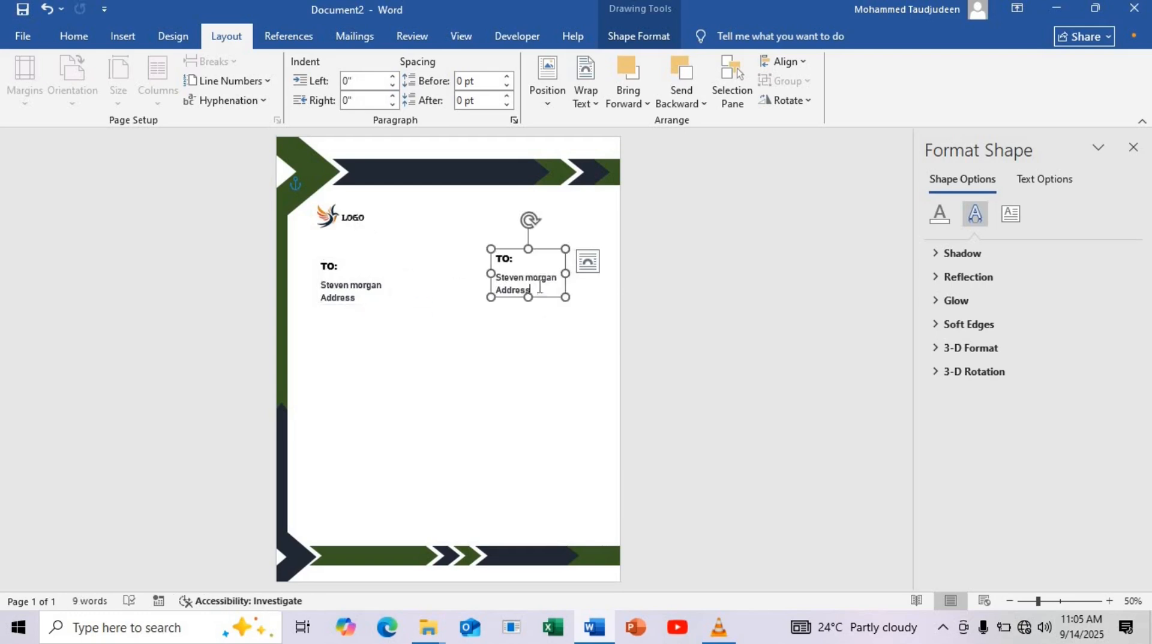
{"action": "key", "text": "ctrl+a"}
{"action": "key", "text": "BackSpace"}
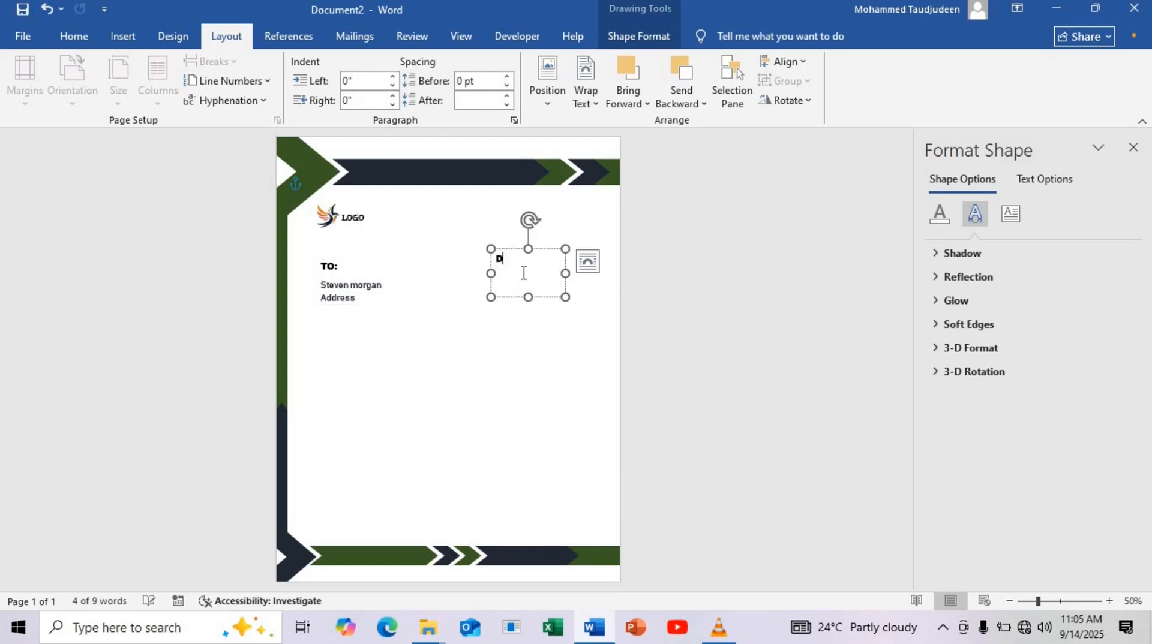
{"action": "type", "text": "Daa"}
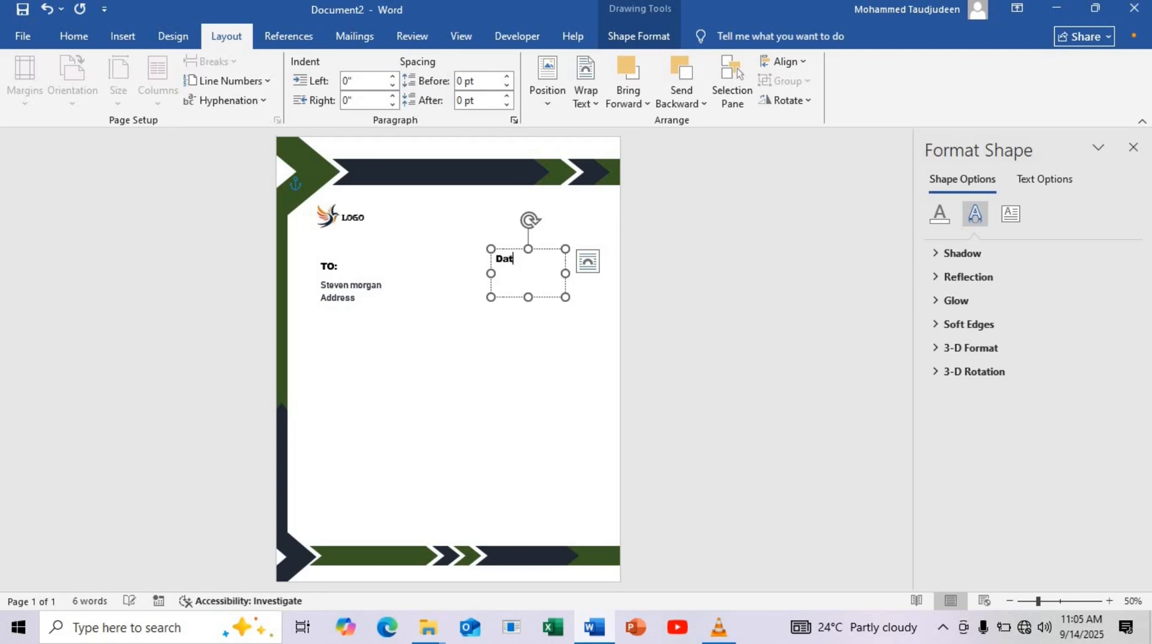
{"action": "type", "text": ": 00/"}
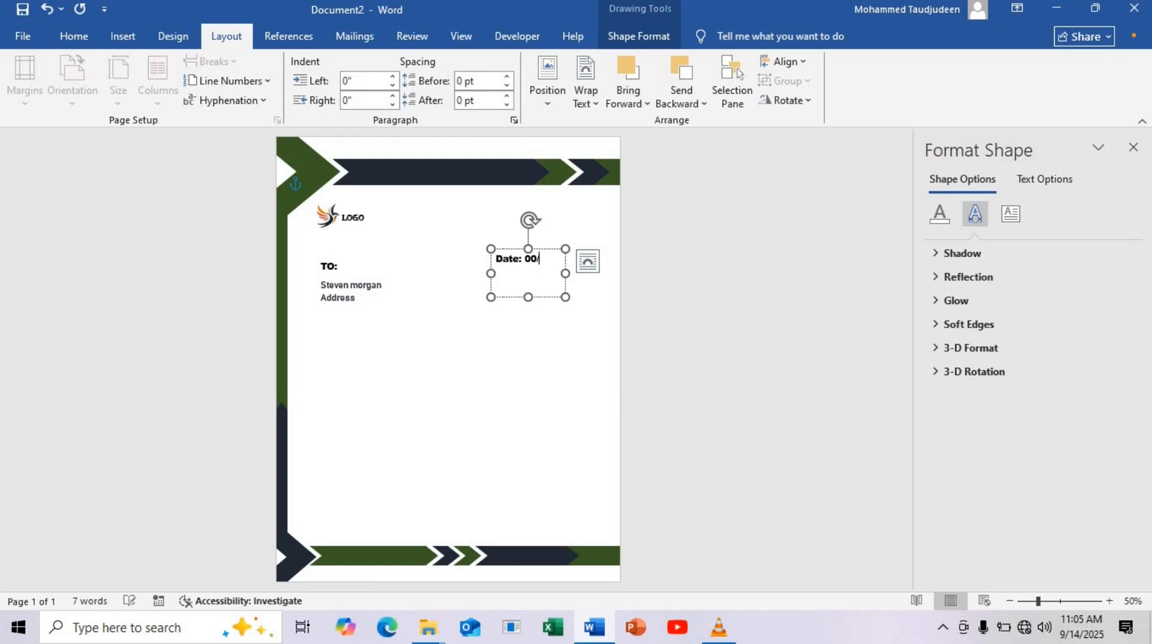
{"action": "type", "text": "00/0000"}
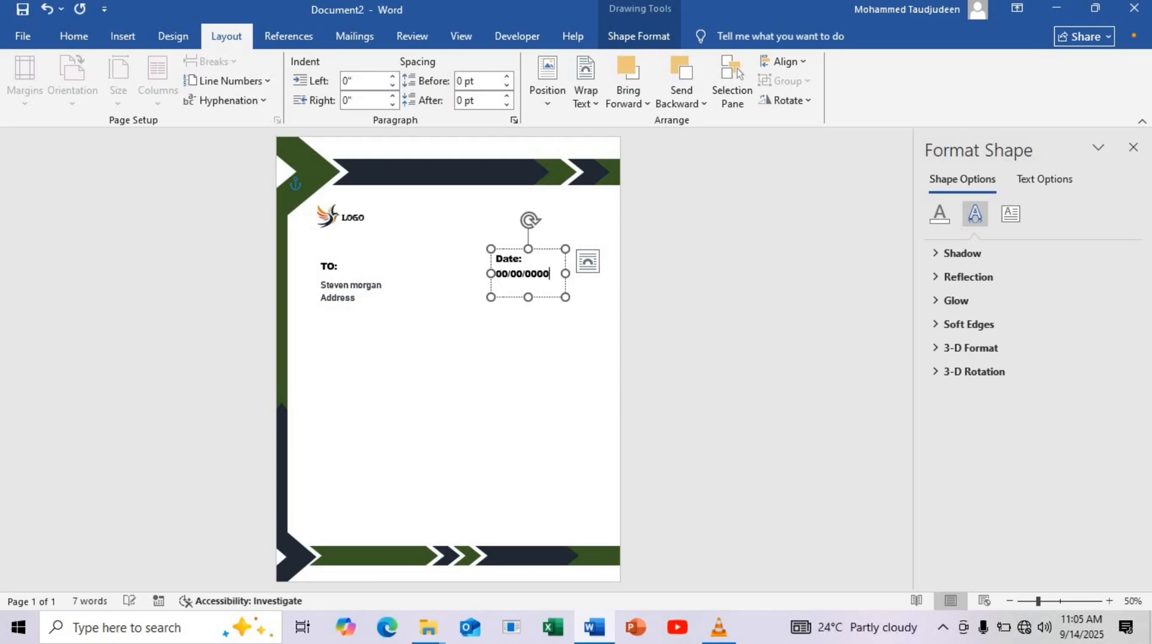
Change the font of the whole date text to Bahnschrift SemiBold
{"action": "key", "text": "ctrl+a"}
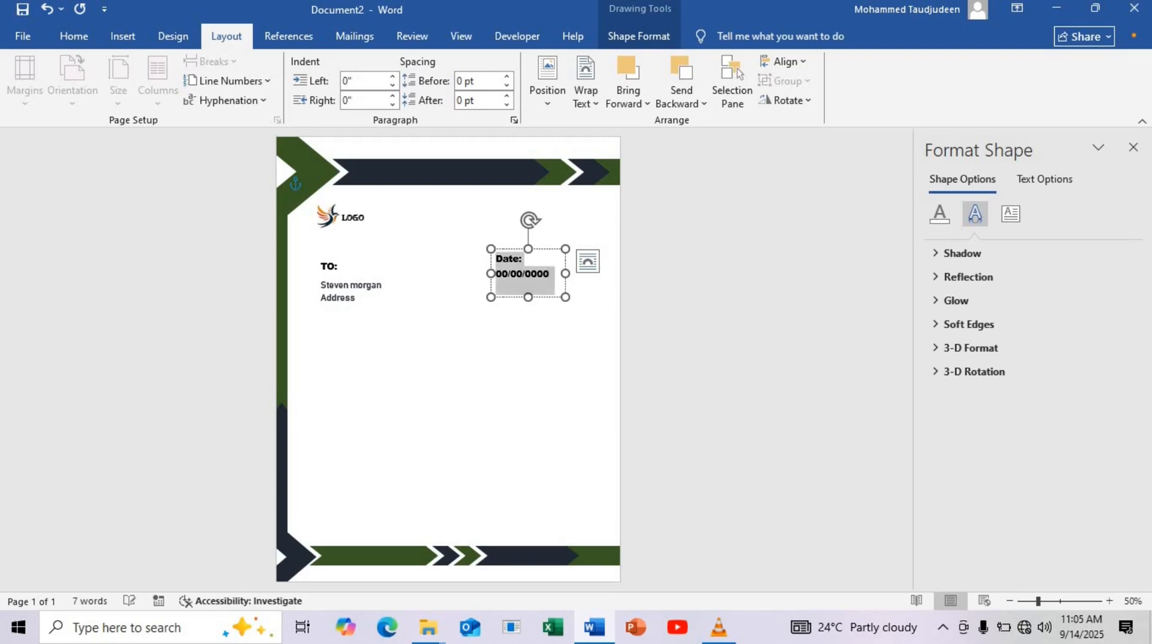
{"action": "left_click", "coordinate": [81, 36]}
{"action": "left_click", "coordinate": [232, 67]}
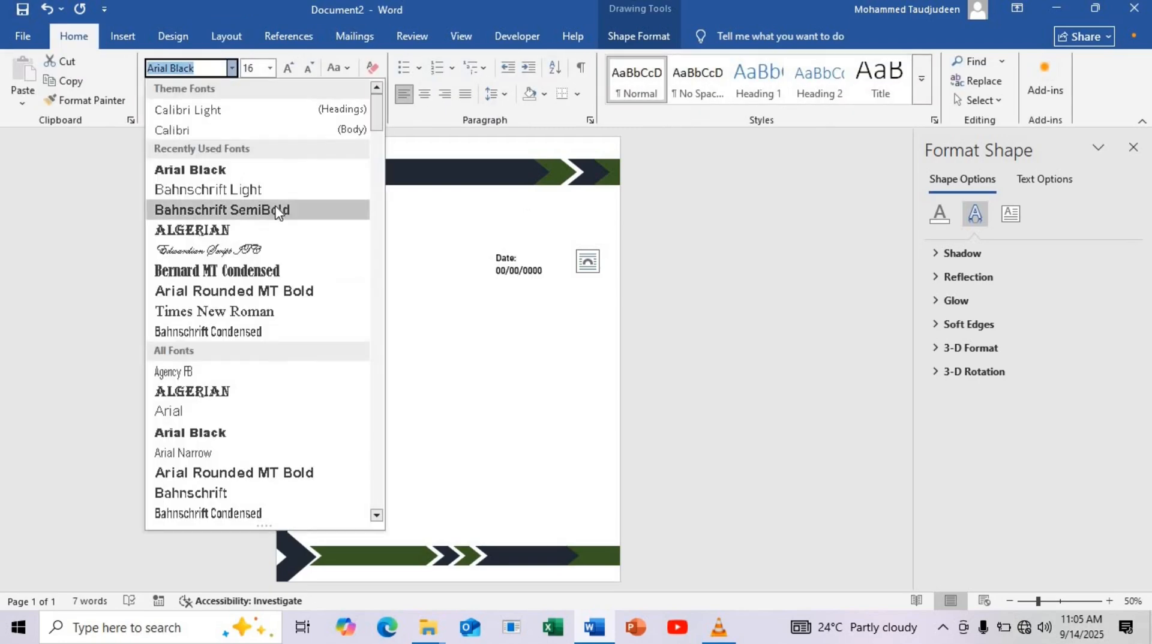
{"action": "left_click", "coordinate": [277, 211]}
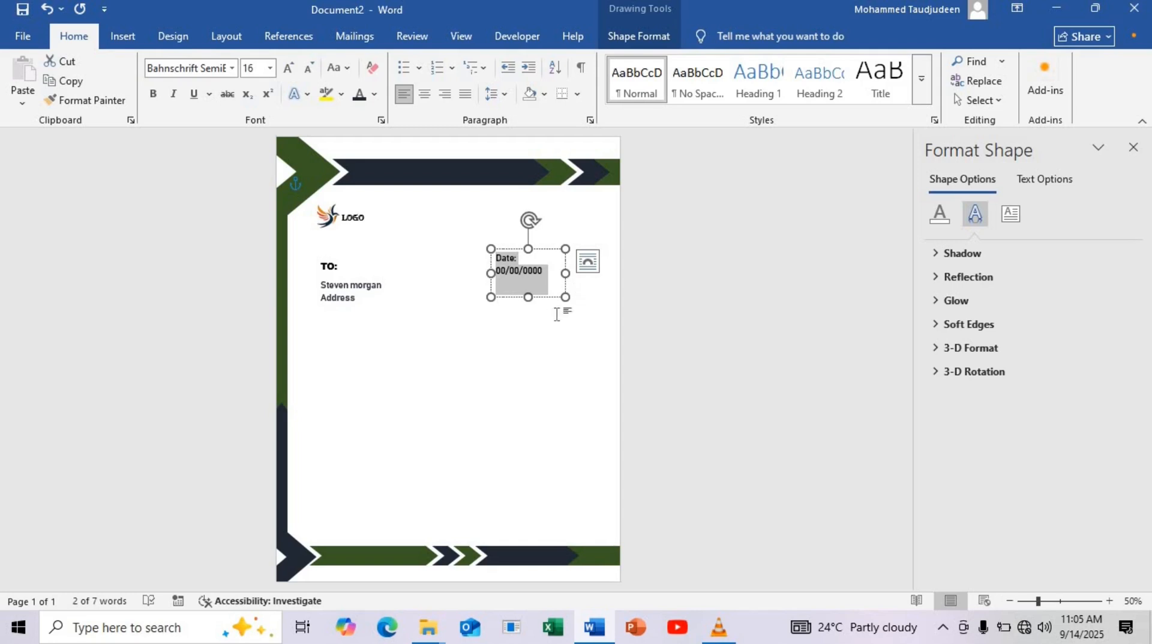
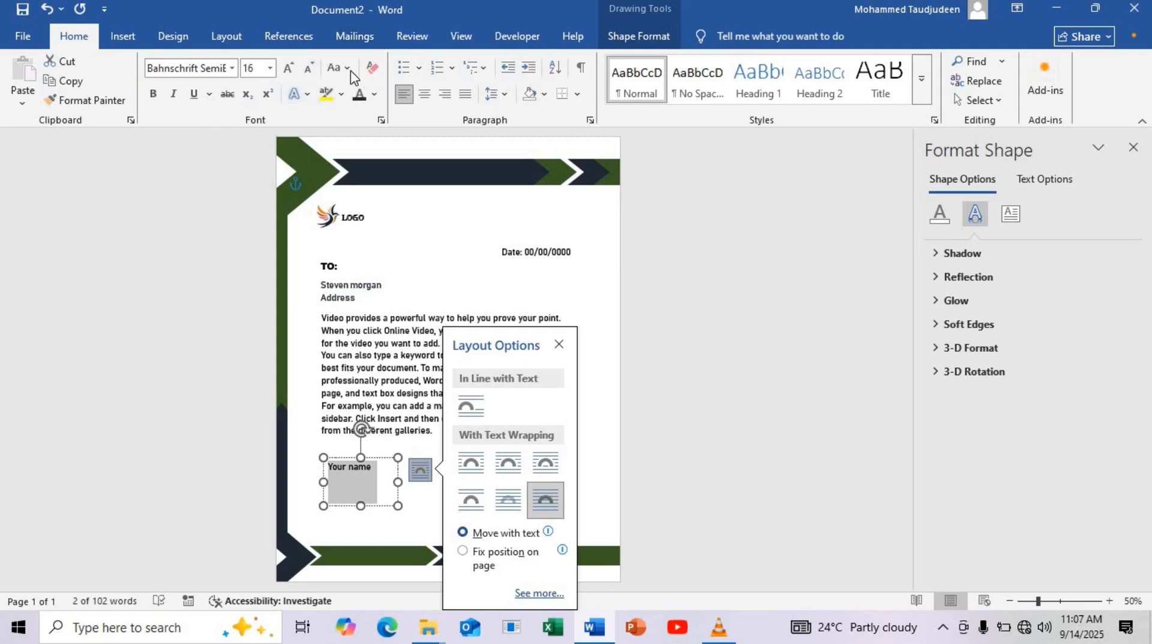
Put YOUR NAME in uppercase in the lower text box and add a second line reading GENERAL MANAGER, widening the box to fit
{"action": "left_click", "coordinate": [336, 68]}
{"action": "left_click", "coordinate": [360, 127]}
{"action": "left_click", "coordinate": [387, 467]}
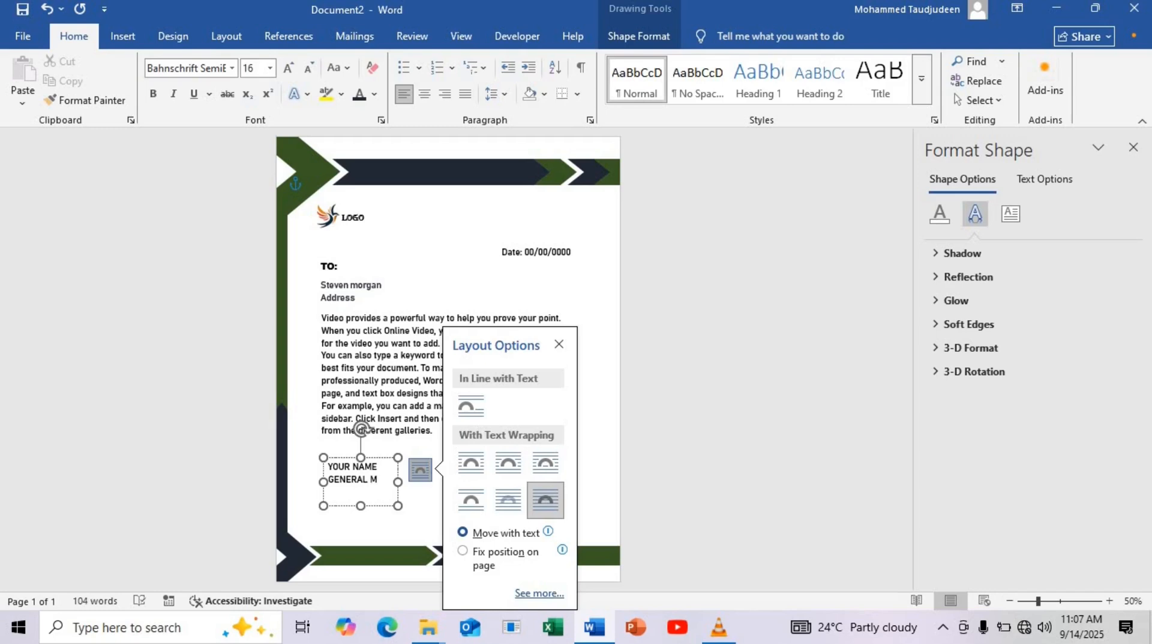
{"action": "type", "text": "ANAGER"}
{"action": "left_click_drag", "start_coordinate": [398, 482], "coordinate": [351, 487]}
Change the capitalization of the job title line so that it reads General Manager
{"action": "left_click", "coordinate": [358, 487]}
{"action": "left_click", "coordinate": [312, 72]}
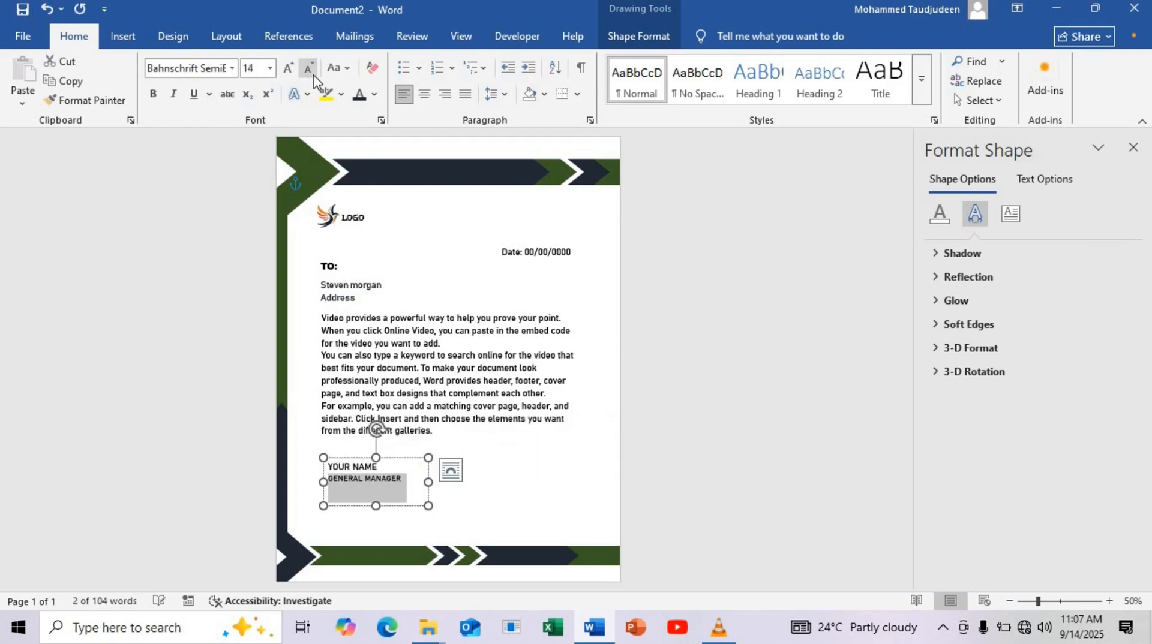
{"action": "left_click", "coordinate": [289, 69]}
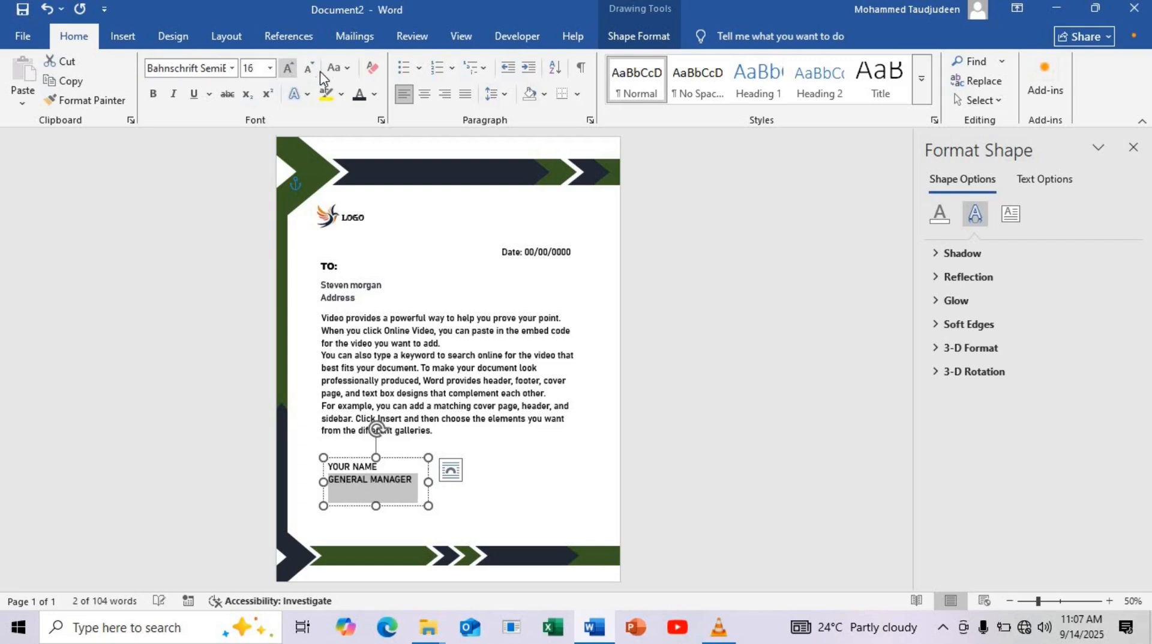
{"action": "left_click", "coordinate": [338, 68]}
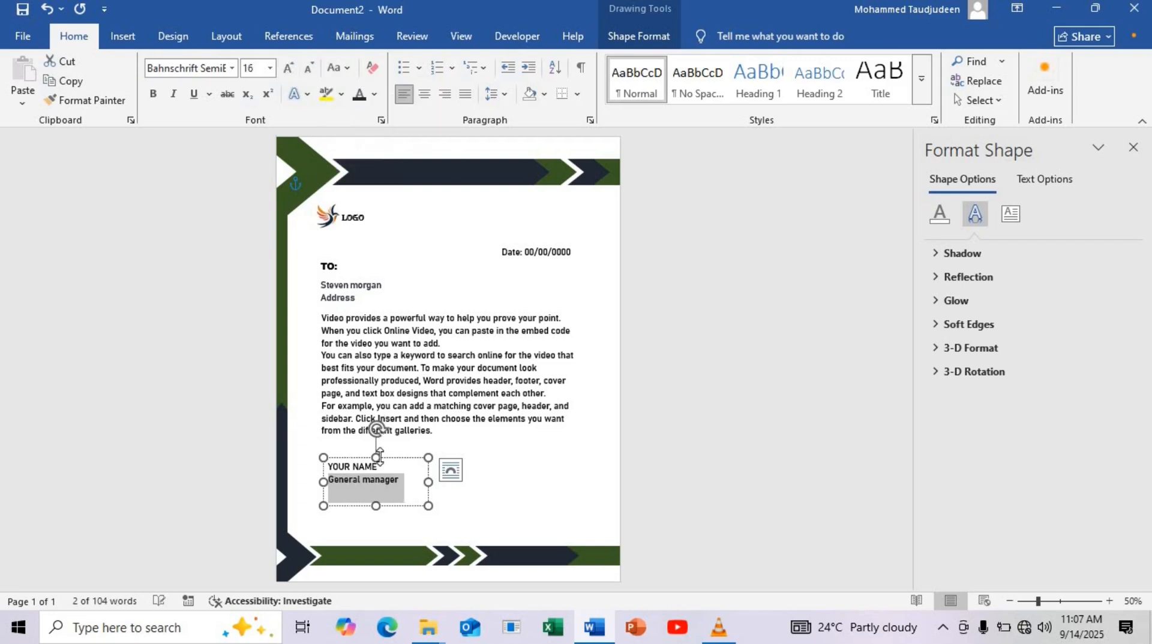
{"action": "left_click", "coordinate": [369, 484]}
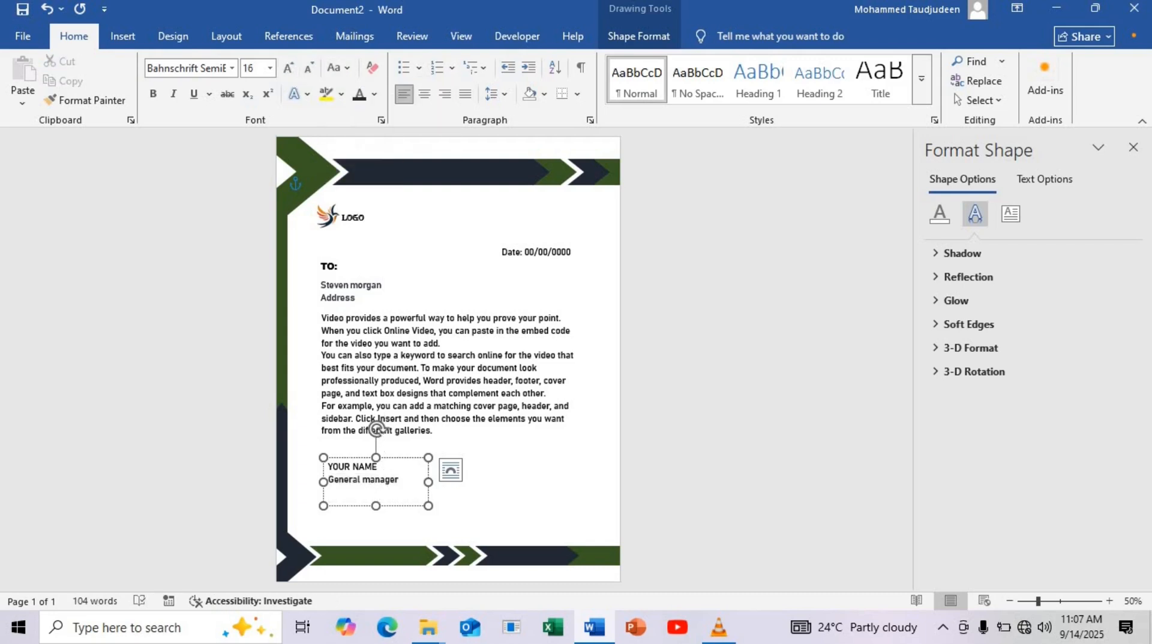
{"action": "key", "text": "BackSpace"}
{"action": "type", "text": "m"}
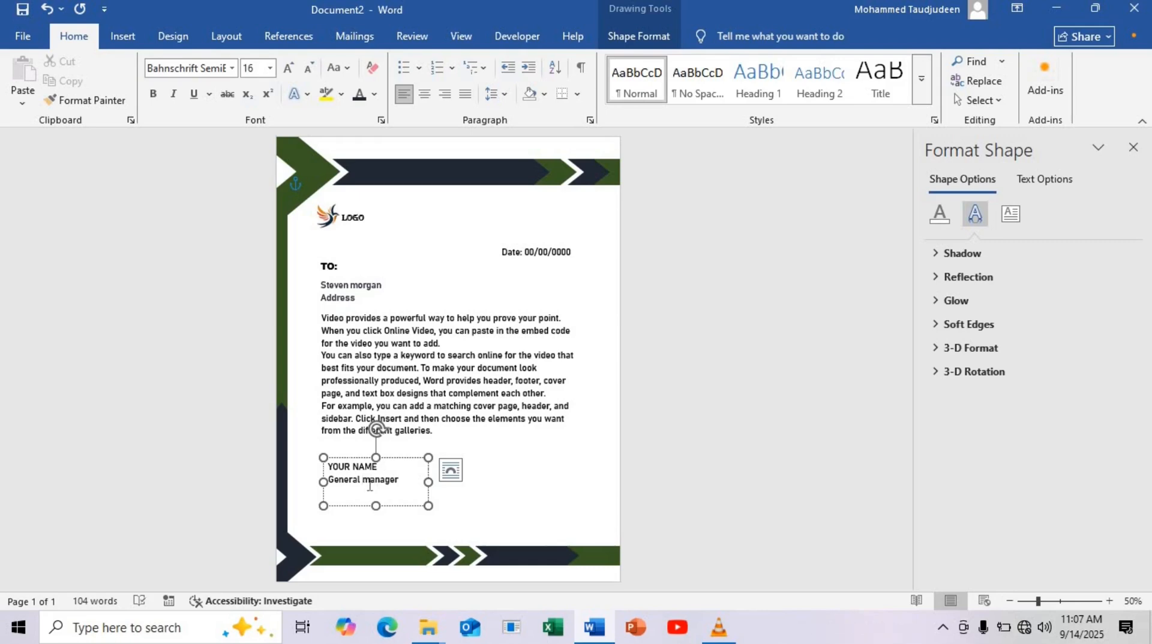
{"action": "key", "text": "BackSpace"}
{"action": "type", "text": "m"}
{"action": "key", "text": "BackSpace"}
{"action": "type", "text": "M"}
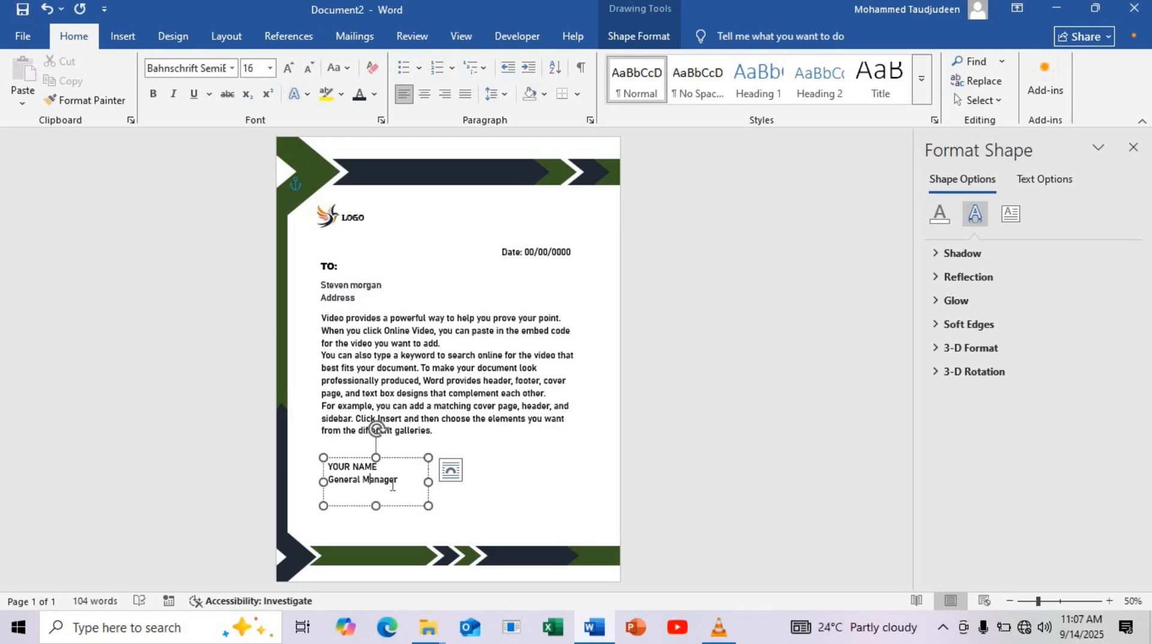
Center both lines of the signature text box and move the box, reduced to fit its text, just above the bottom band
{"action": "key", "text": "ctrl+a"}
{"action": "key", "text": "ctrl+e"}
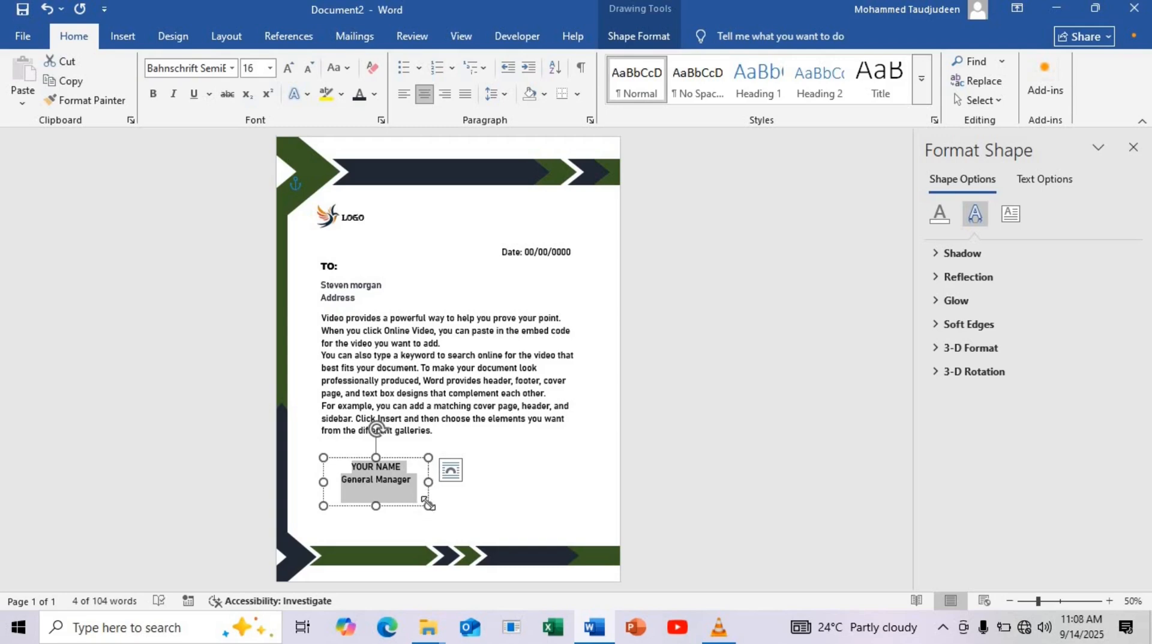
{"action": "left_click_drag", "start_coordinate": [428, 506], "coordinate": [333, 517]}
Color the YOUR NAME line with the darkest green theme color
{"action": "left_click", "coordinate": [346, 517]}
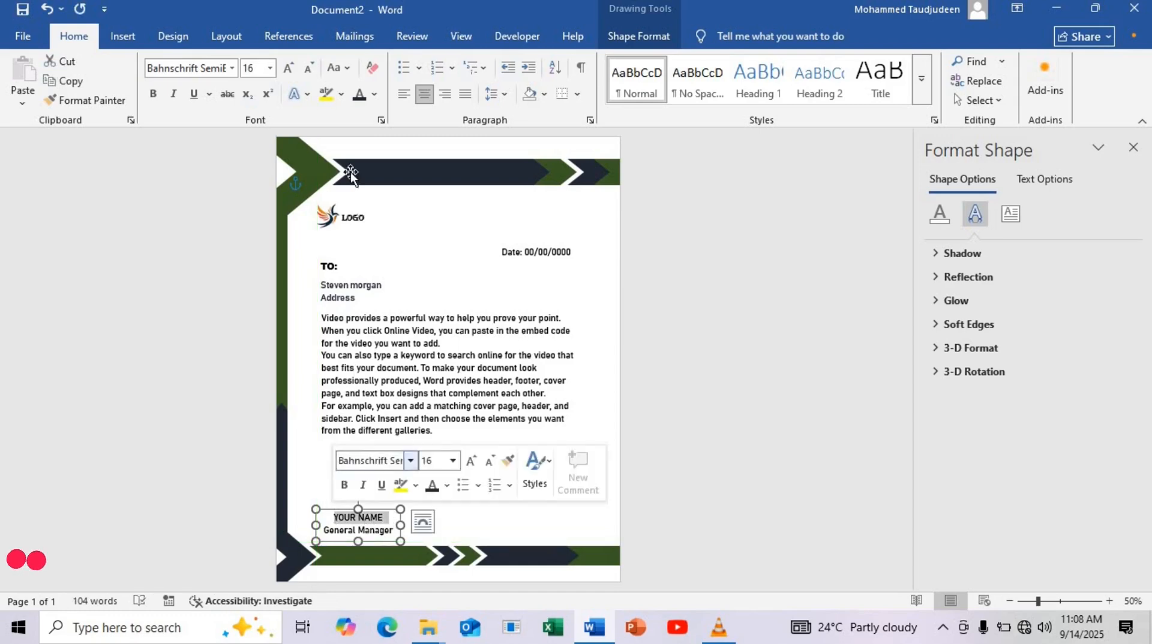
{"action": "left_click", "coordinate": [373, 94]}
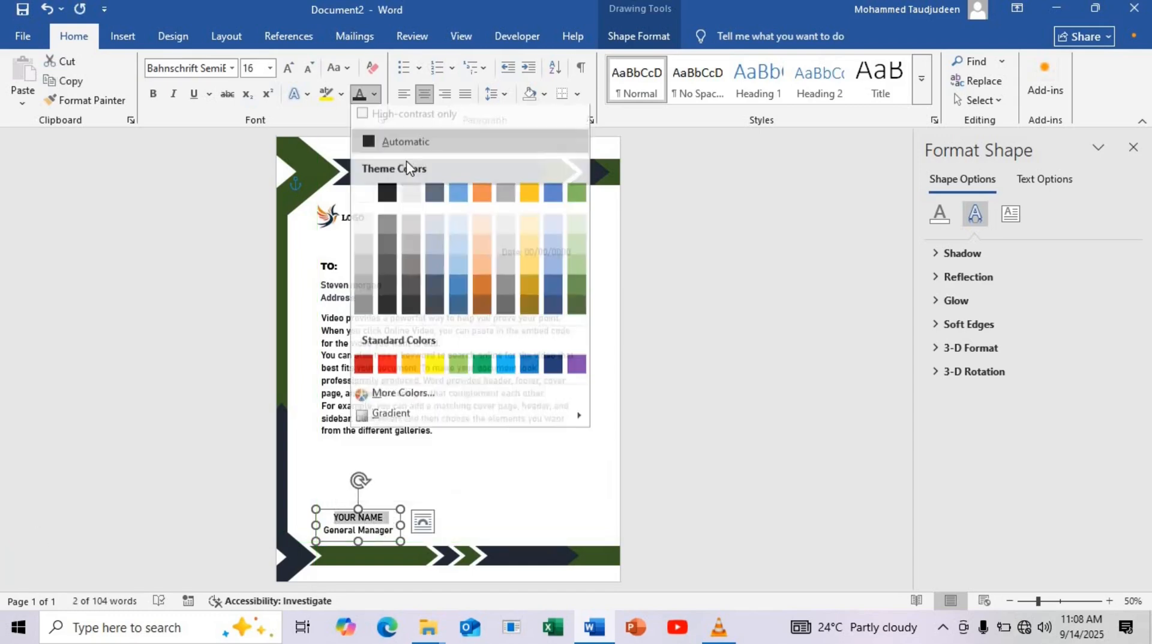
{"action": "left_click", "coordinate": [577, 308]}
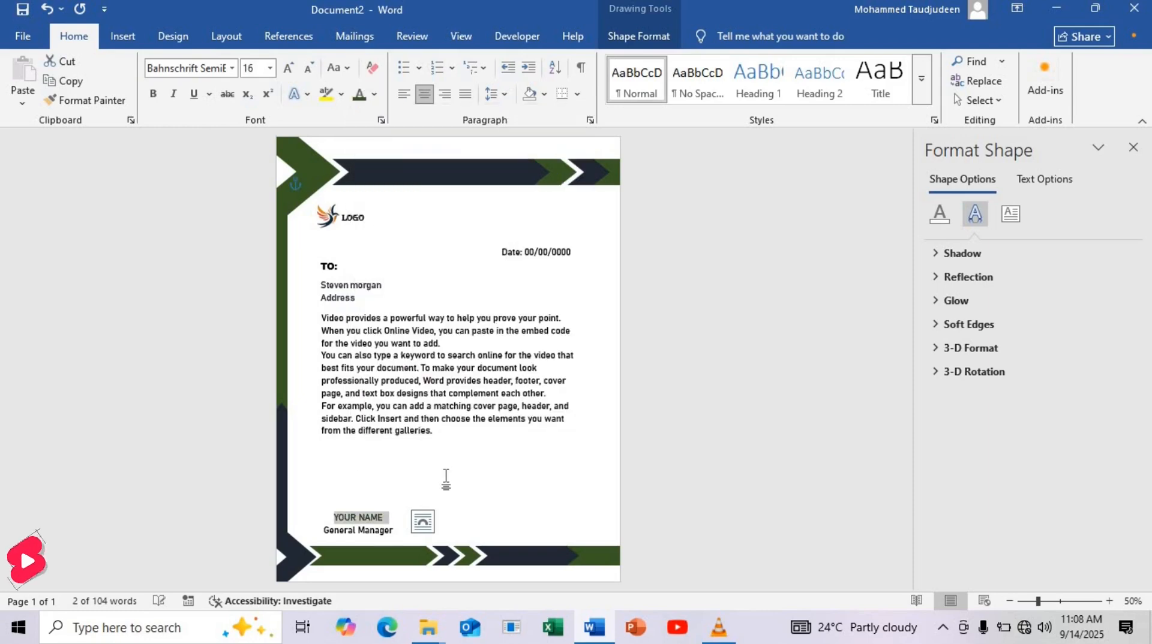
Draw a horizontal signature line about 1.97" long directly above YOUR NAME
{"action": "left_click", "coordinate": [398, 478]}
{"action": "left_click", "coordinate": [123, 36]}
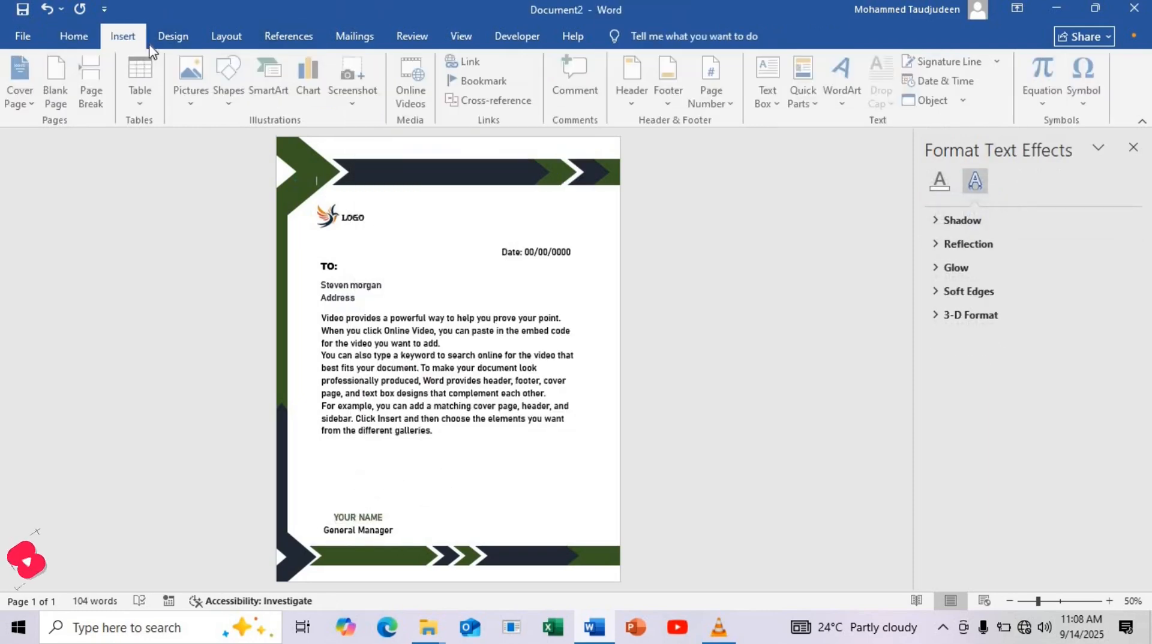
{"action": "left_click", "coordinate": [240, 108]}
{"action": "left_click", "coordinate": [255, 140]}
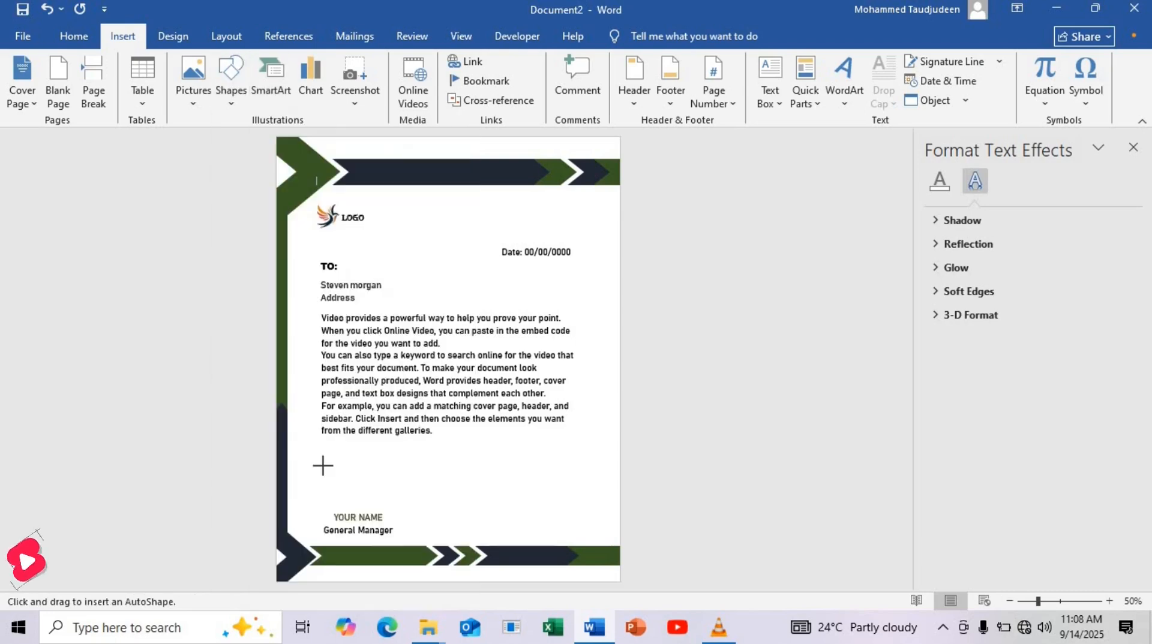
{"action": "left_click_drag", "start_coordinate": [319, 507], "coordinate": [390, 506]}
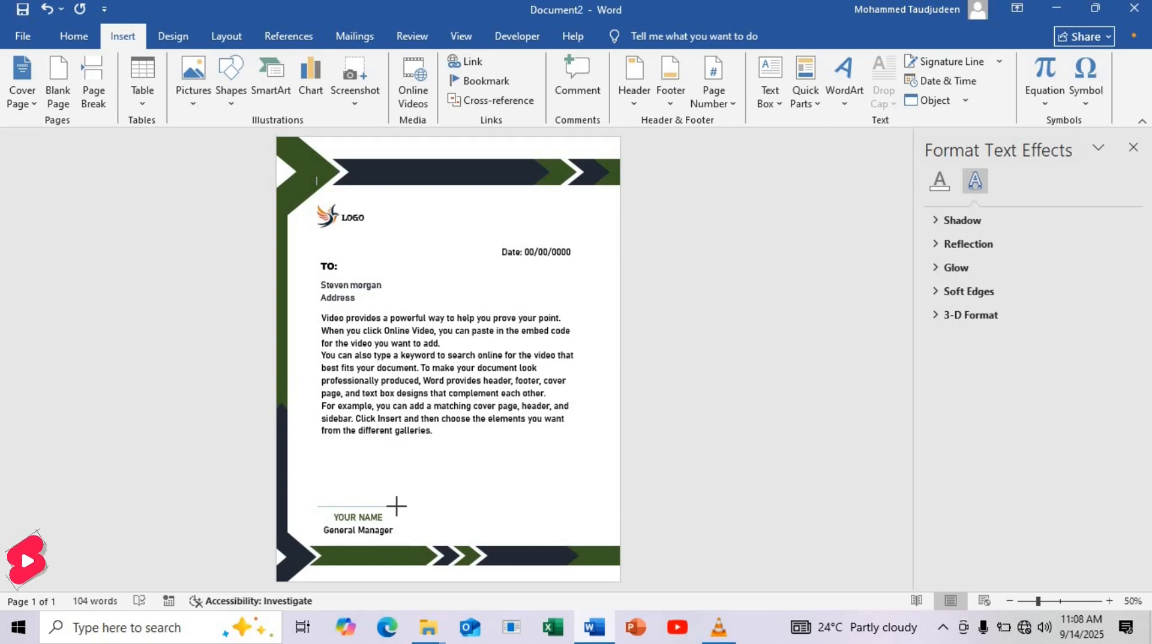
{"action": "left_click_drag", "start_coordinate": [397, 506], "coordinate": [398, 507]}
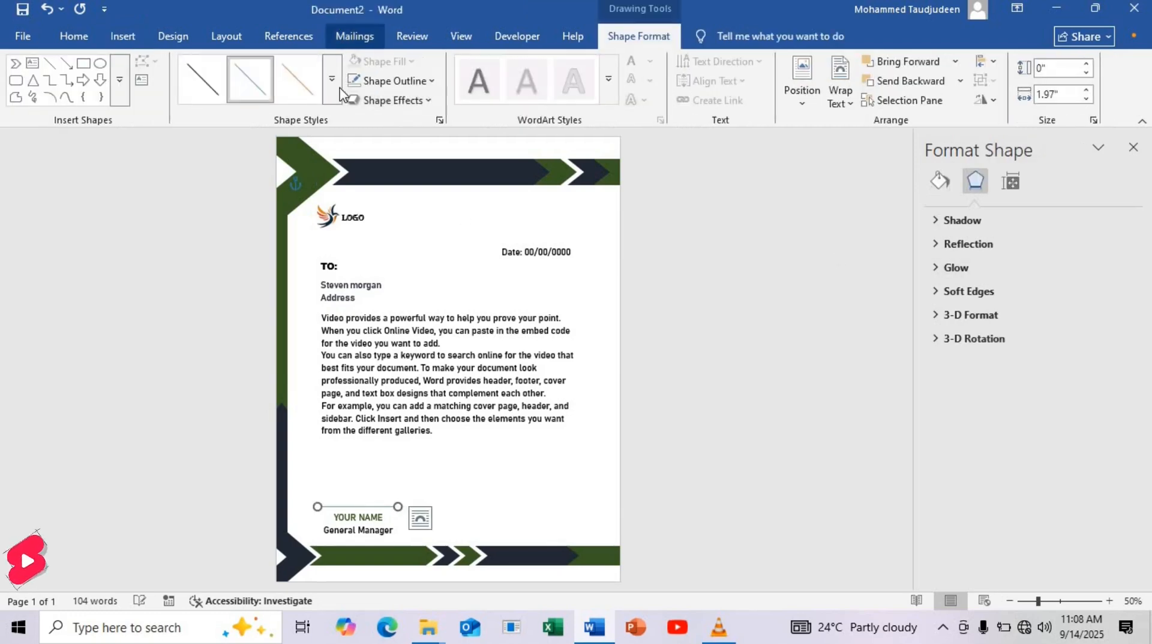
Apply a thicker black preset style to the signature line and nudge it down close to YOUR NAME
{"action": "left_click", "coordinate": [333, 97]}
{"action": "left_click", "coordinate": [215, 179]}
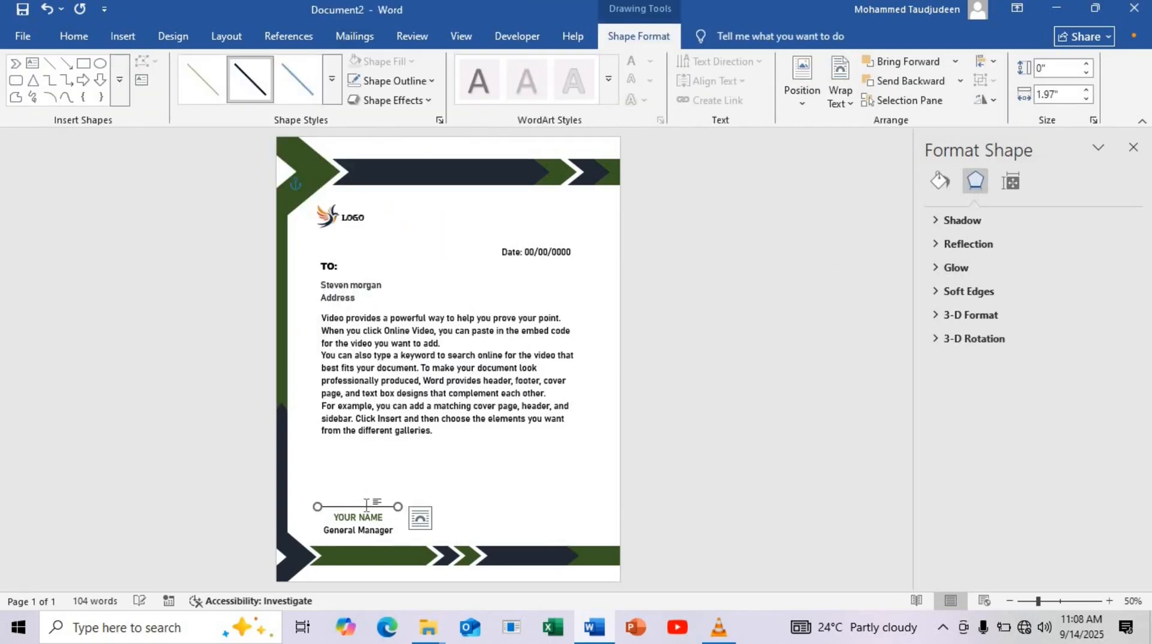
{"action": "key", "text": "Down"}
{"action": "key", "text": "Down"}
{"action": "key", "text": "Down"}
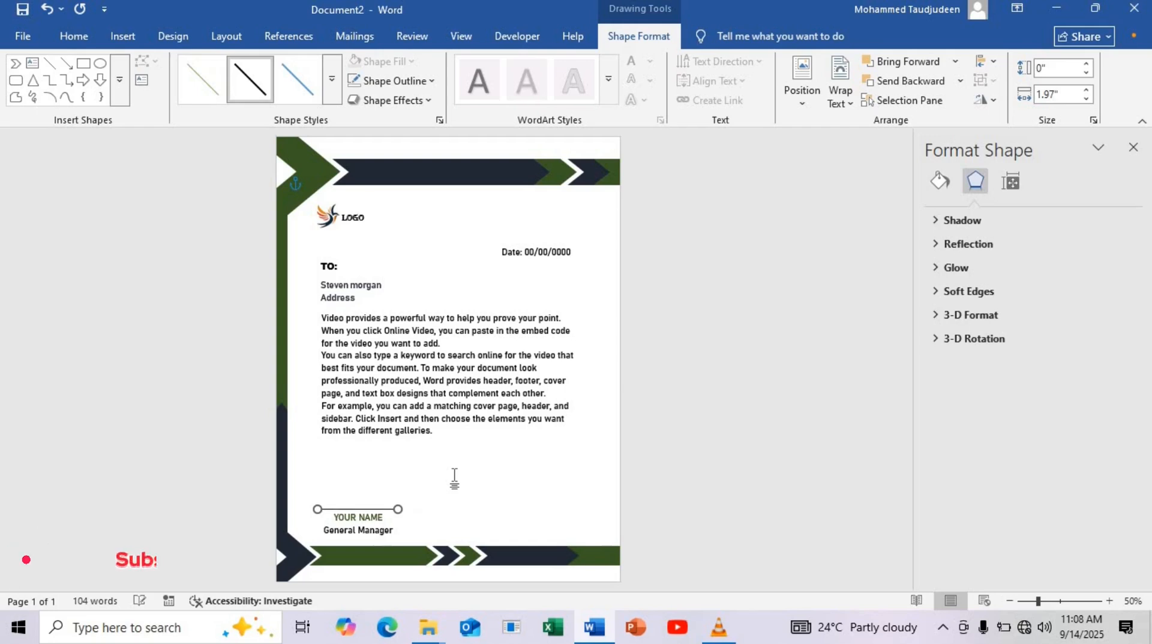
{"action": "key", "text": "Right"}
{"action": "key", "text": "Down"}
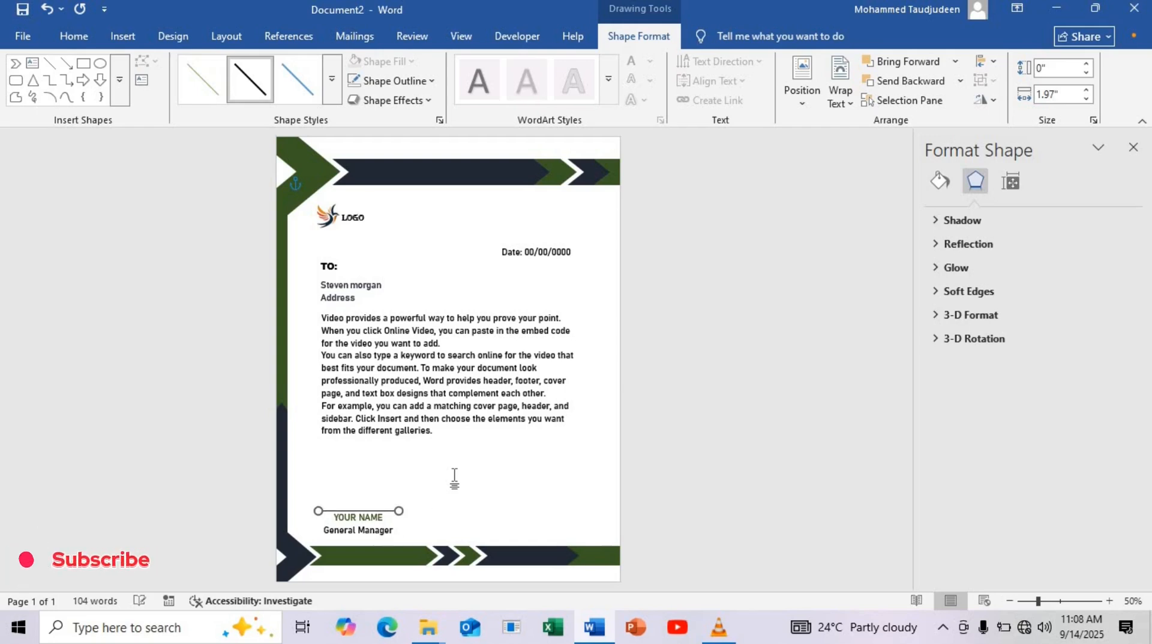
{"action": "key", "text": "Up"}
{"action": "left_click", "coordinate": [437, 477]}
Place a copy of the signature text box at the lower right of the page and replace its text with a placeholder phone number
{"action": "left_click", "coordinate": [369, 535]}
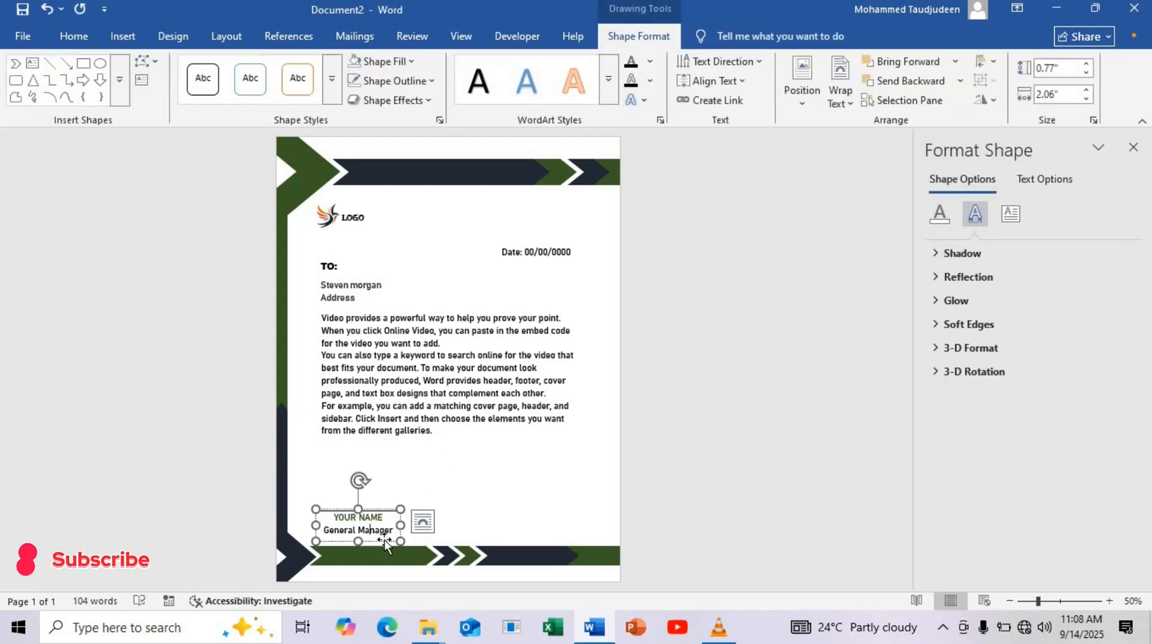
{"action": "left_click_drag", "start_coordinate": [480, 512], "coordinate": [525, 502]}
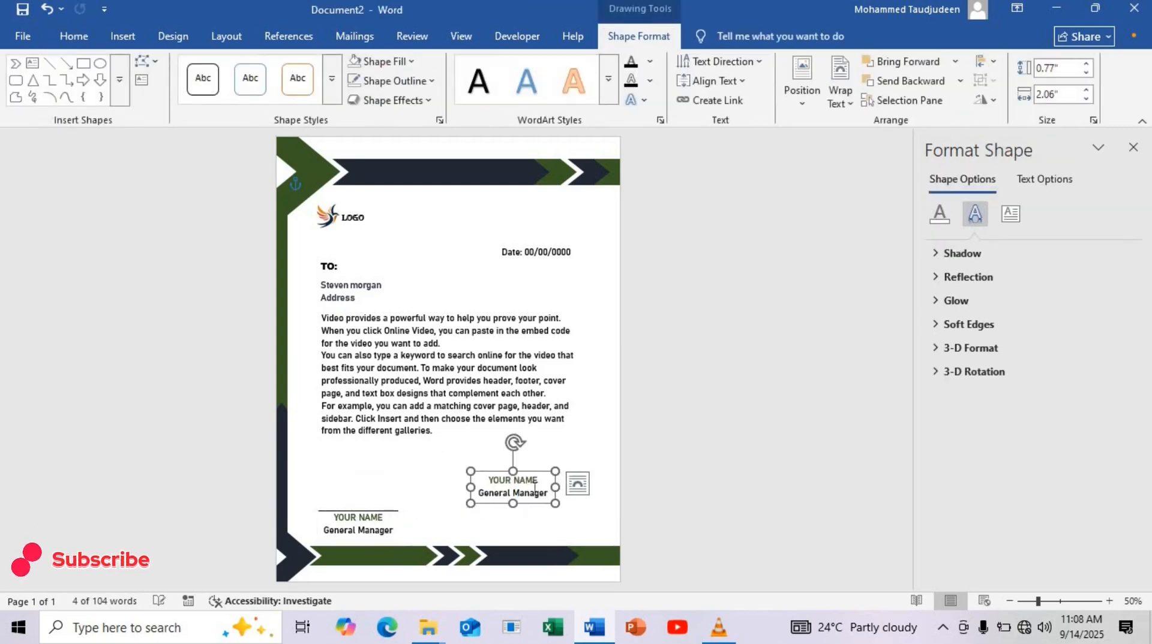
{"action": "key", "text": "ctrl+a"}
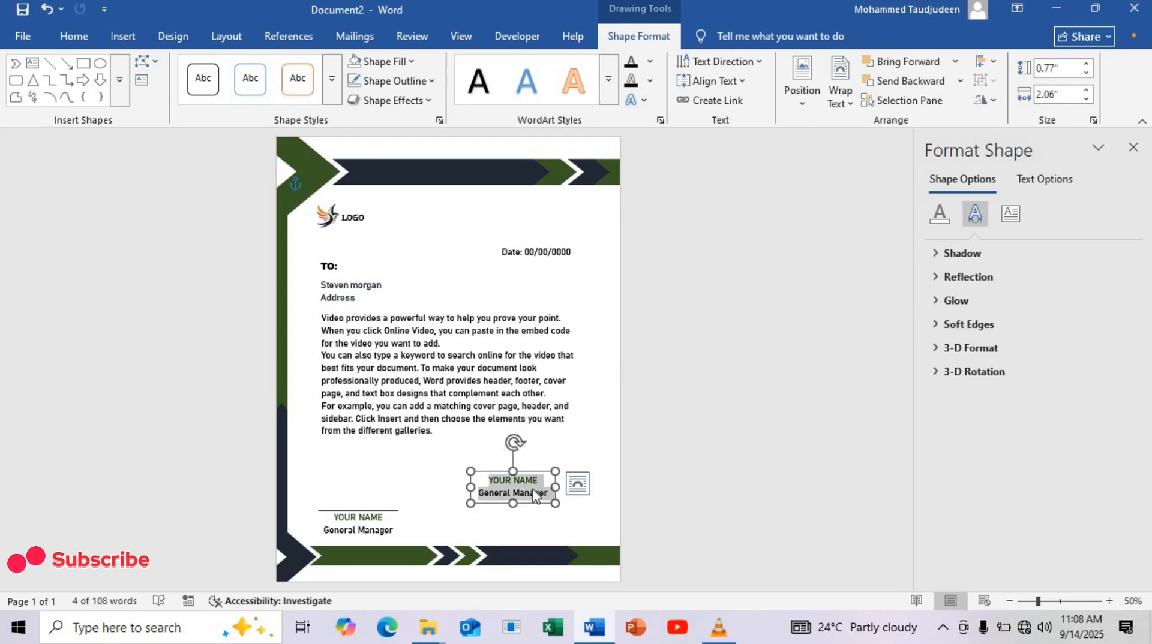
{"action": "key", "text": "Delete"}
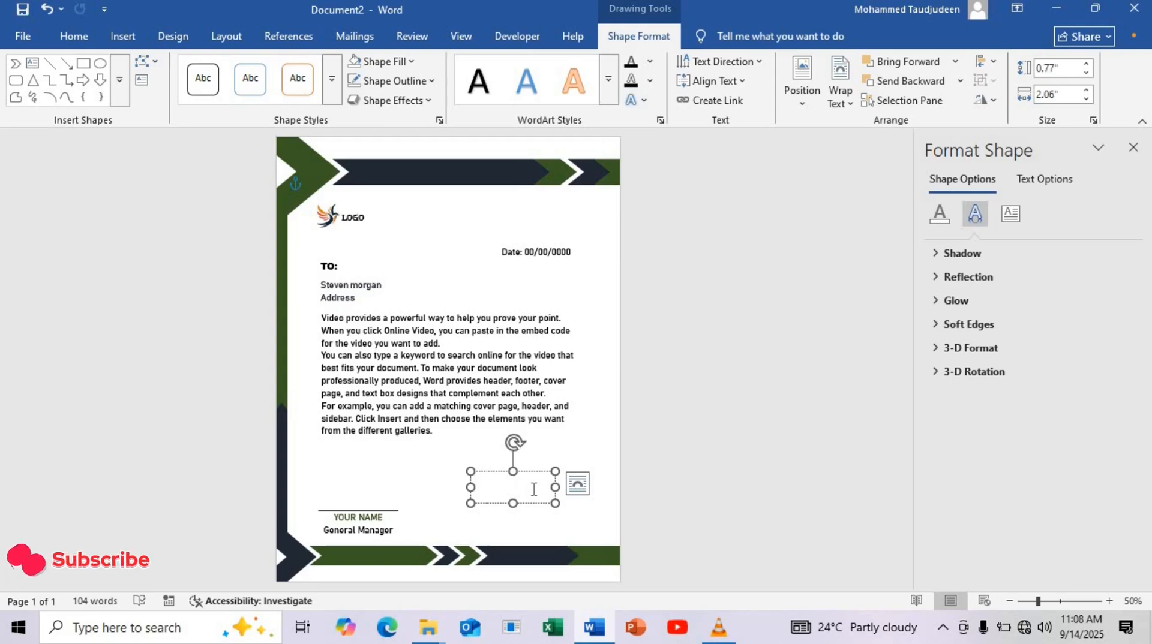
{"action": "type", "text": "000-"}
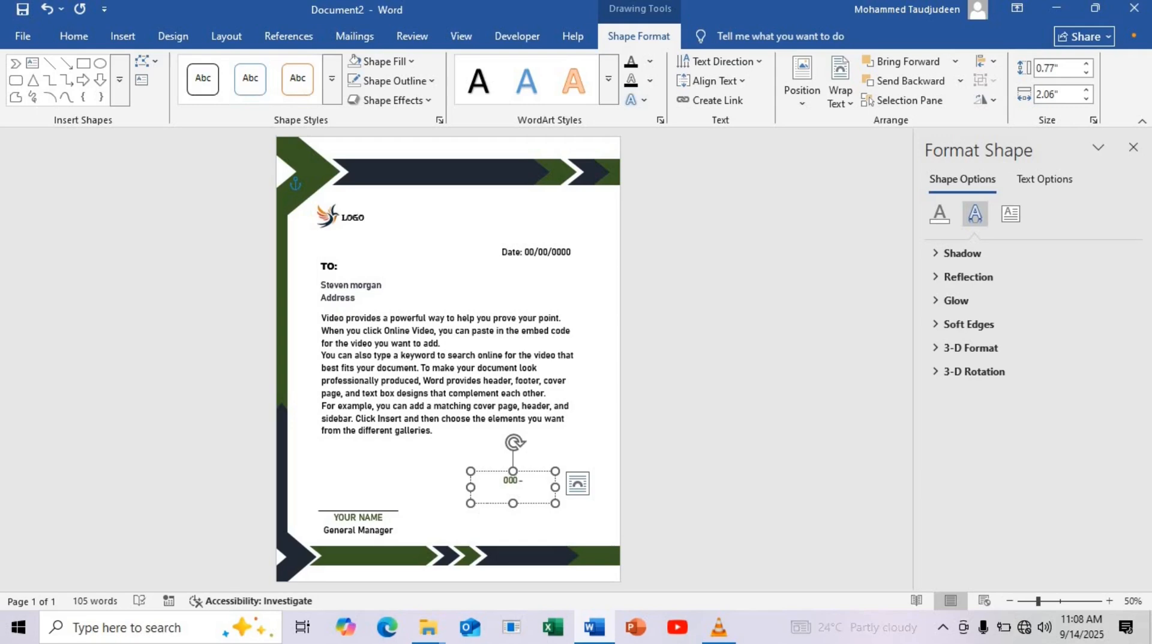
{"action": "type", "text": "000-00"}
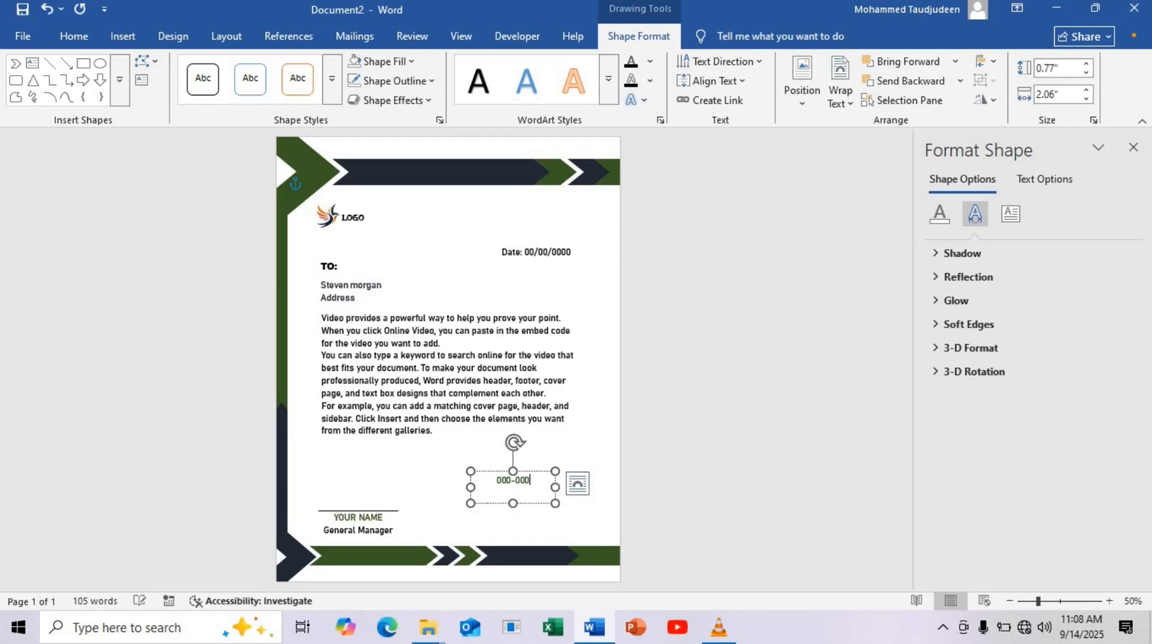
{"action": "type", "text": "00"}
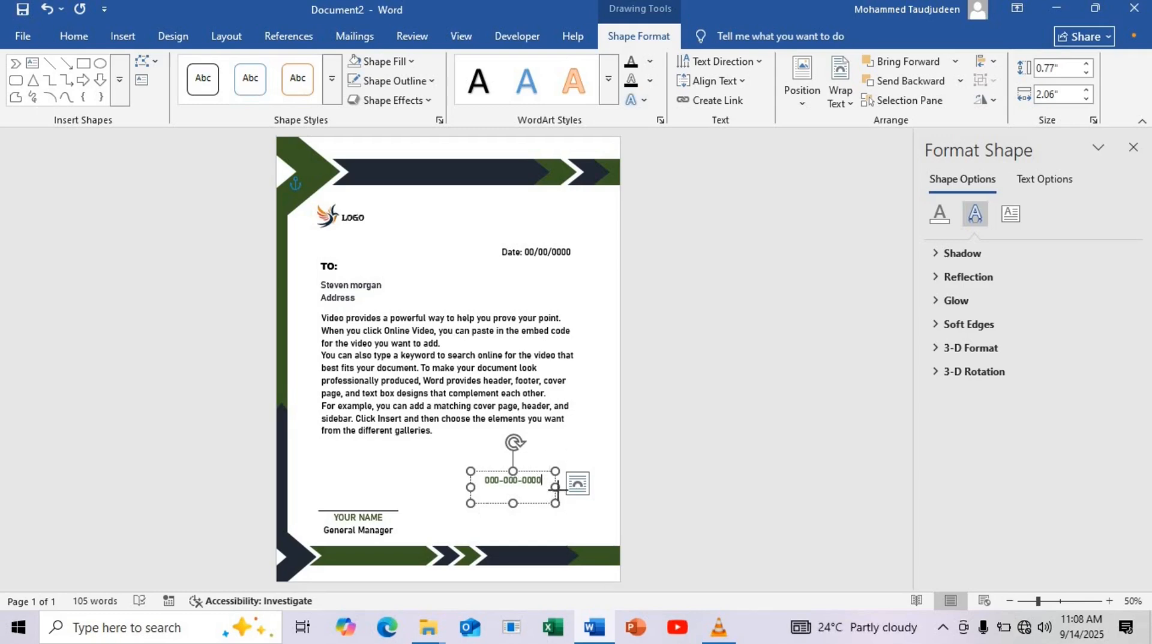
Reduce the phone number text box to about 0.35" by 1.9" and set its text color to black
{"action": "key", "text": "Escape"}
{"action": "left_click_drag", "start_coordinate": [548, 485], "coordinate": [480, 480]}
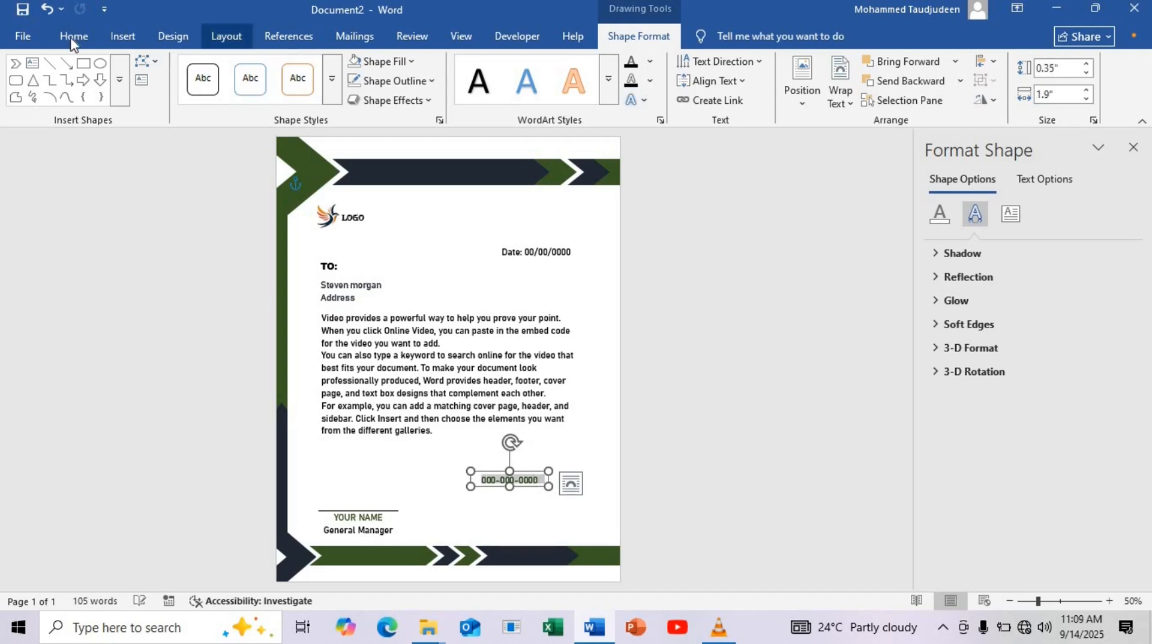
{"action": "left_click", "coordinate": [374, 94]}
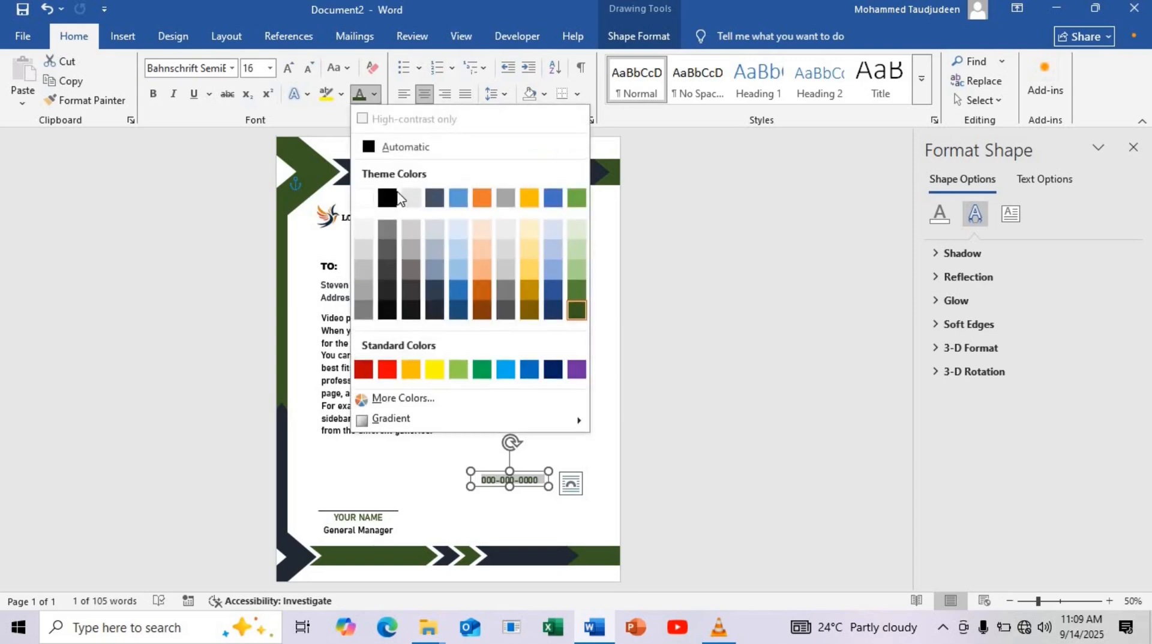
{"action": "left_click", "coordinate": [372, 197]}
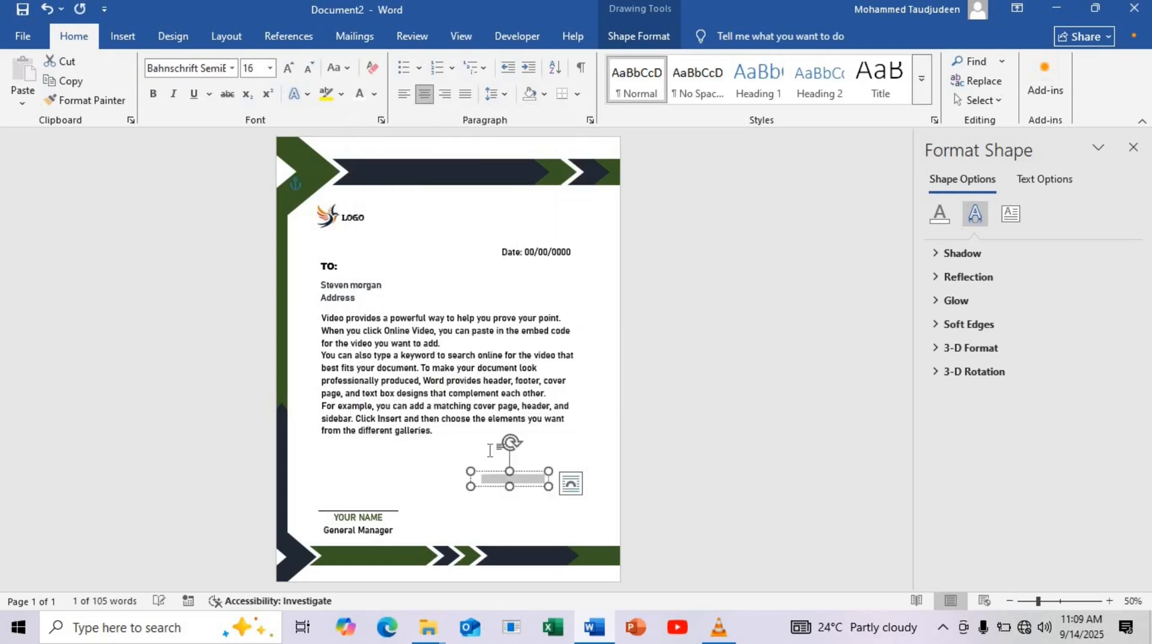
{"action": "left_click", "coordinate": [374, 95]}
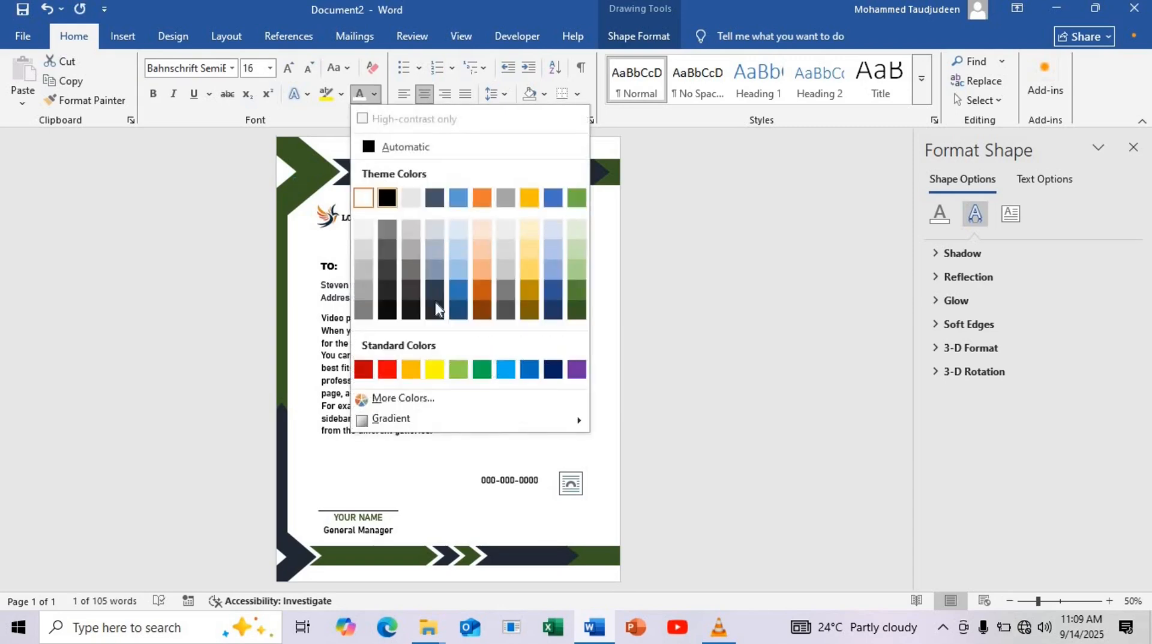
{"action": "left_click", "coordinate": [393, 197]}
Enlarge the phone number text box and add a placeholder street and city address as its second line
{"action": "left_click_drag", "start_coordinate": [522, 487], "coordinate": [510, 519]}
{"action": "key", "text": "ctrl+z"}
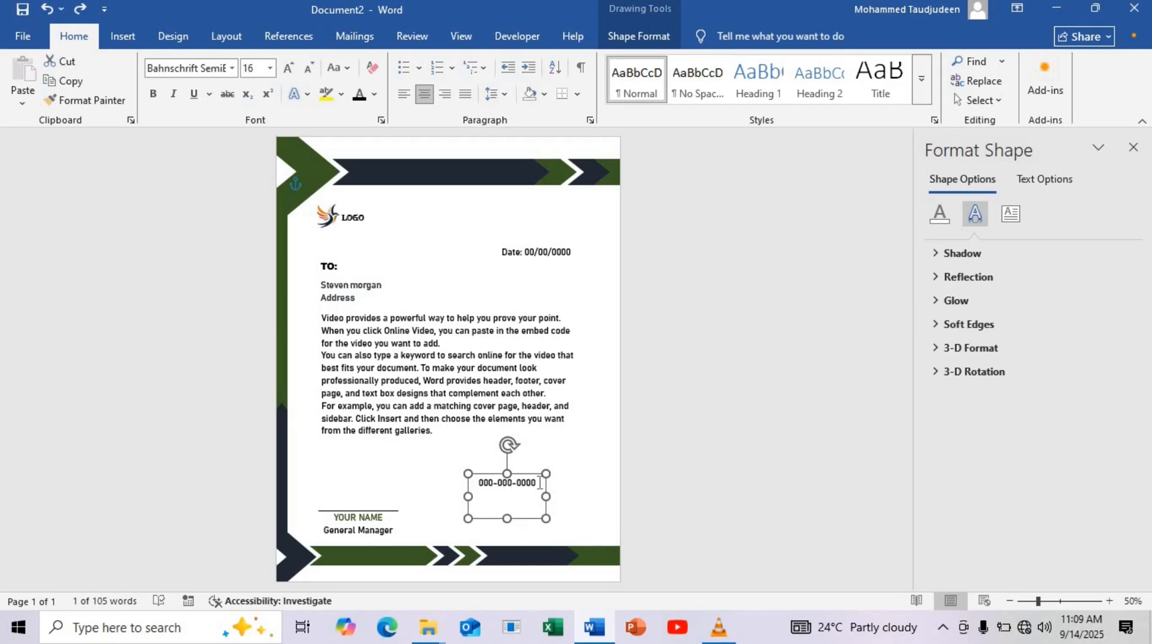
{"action": "left_click", "coordinate": [539, 483]}
{"action": "key", "text": "Return"}
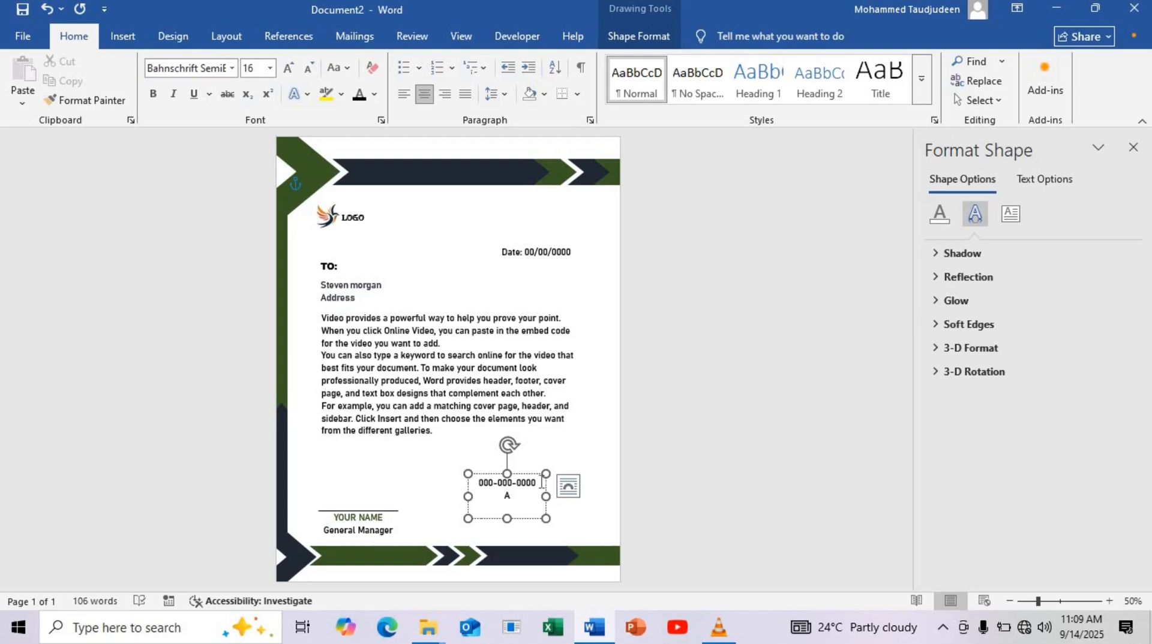
{"action": "type", "text": "Anywhere "}
{"action": "type", "text": "St"}
{"action": "type", "text": "."}
{"action": "type", "text": " An"}
{"action": "type", "text": "y"}
{"action": "type", "text": " C"}
{"action": "type", "text": "ity"}
{"action": "left_click_drag", "start_coordinate": [546, 496], "coordinate": [576, 495]}
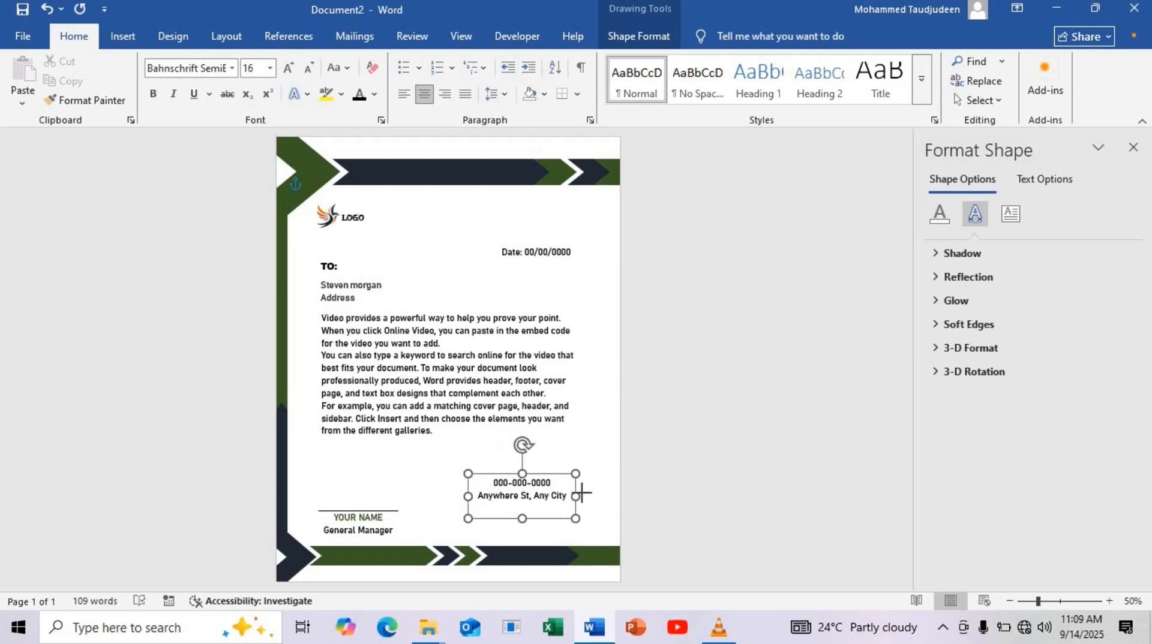
Add a placeholder company e-mail address as the third line of the contact text box and widen the box to fit it
{"action": "left_click", "coordinate": [567, 497]}
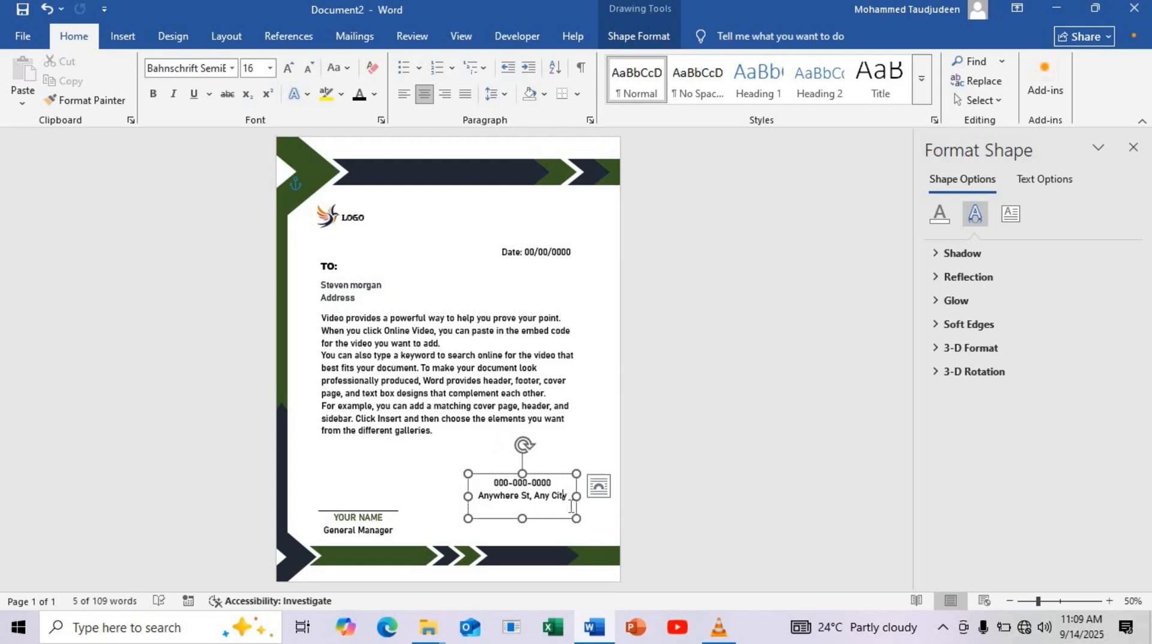
{"action": "key", "text": "Return"}
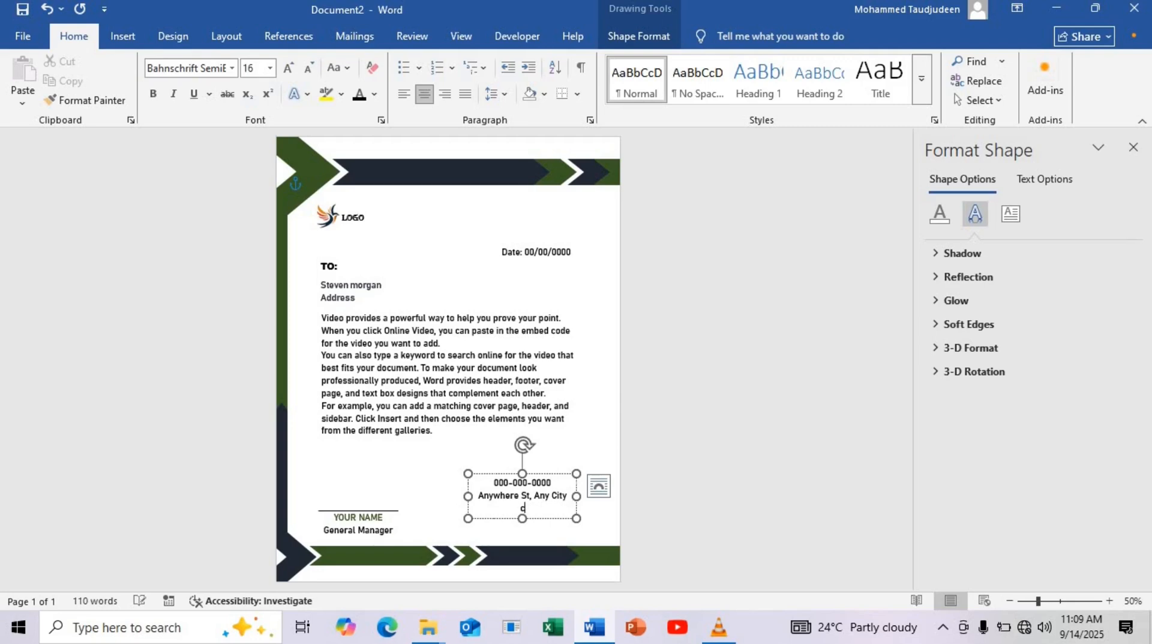
{"action": "type", "text": "companyname@gmail.c"}
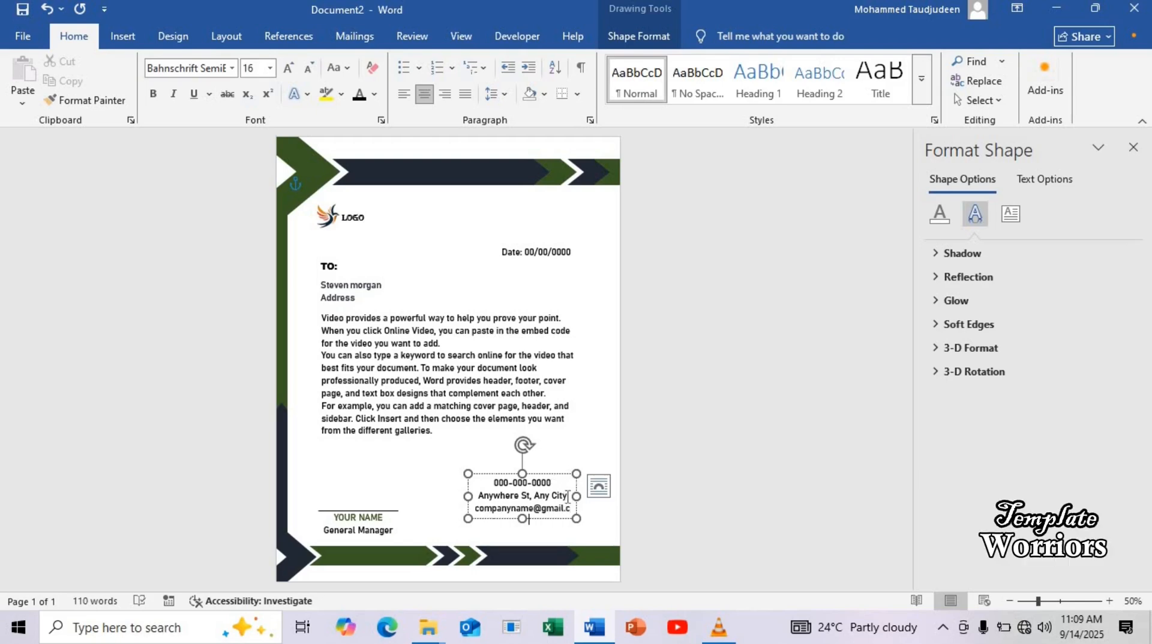
{"action": "left_click_drag", "start_coordinate": [580, 496], "coordinate": [592, 496]}
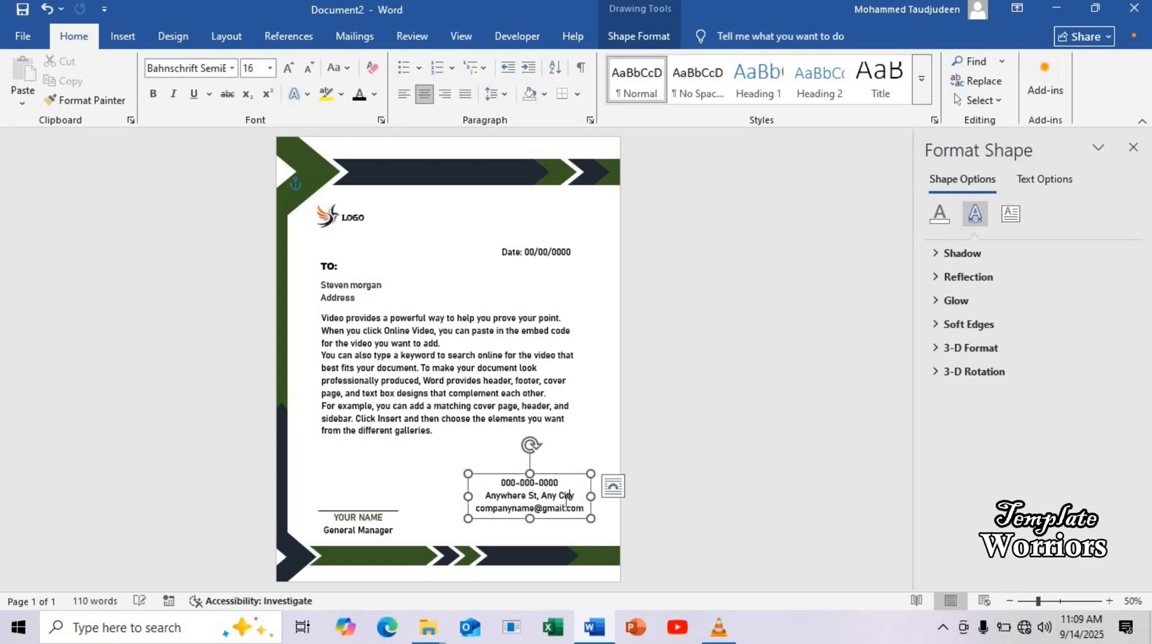
Right-align all three contact lines and move their text box down to just above the bottom bar
{"action": "key", "text": "ctrl+a"}
{"action": "left_click", "coordinate": [444, 94]}
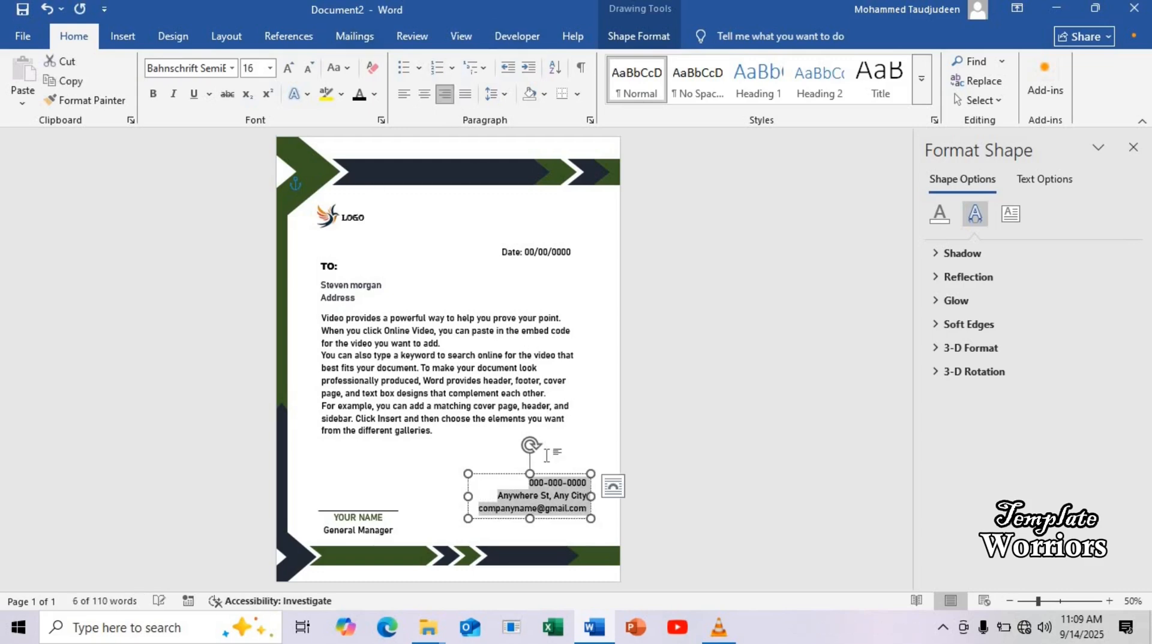
{"action": "mouse_move", "coordinate": [533, 473]}
{"action": "left_mouse_down"}
{"action": "mouse_move", "coordinate": [522, 474]}
{"action": "mouse_move", "coordinate": [527, 496]}
{"action": "mouse_move", "coordinate": [514, 497]}
{"action": "left_mouse_up"}
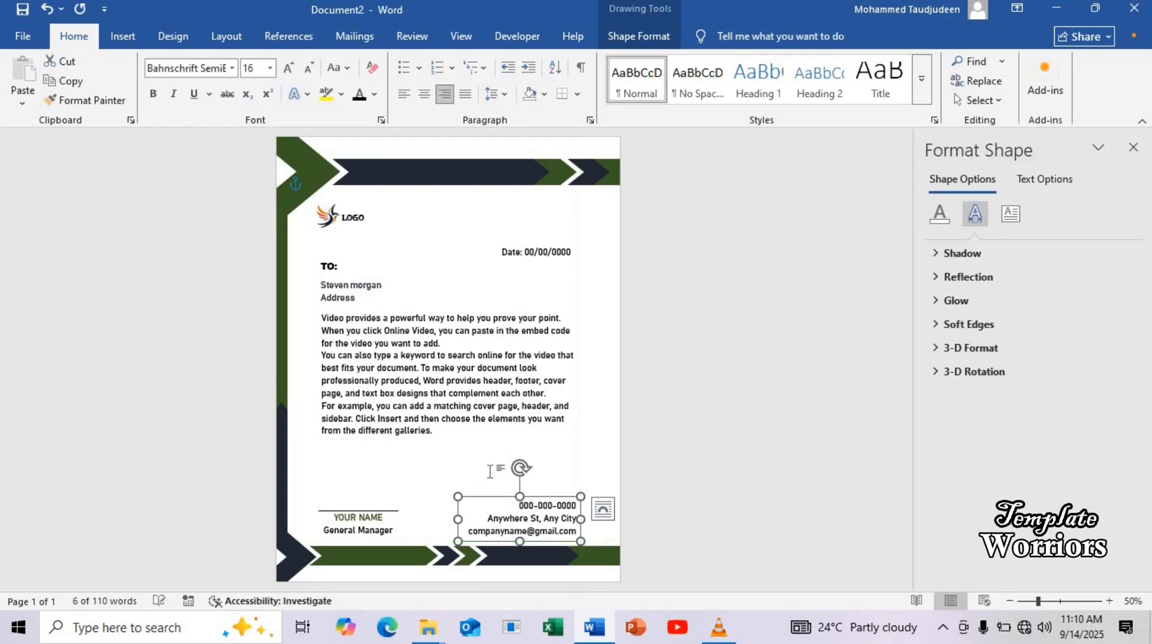
{"action": "left_click", "coordinate": [489, 457]}
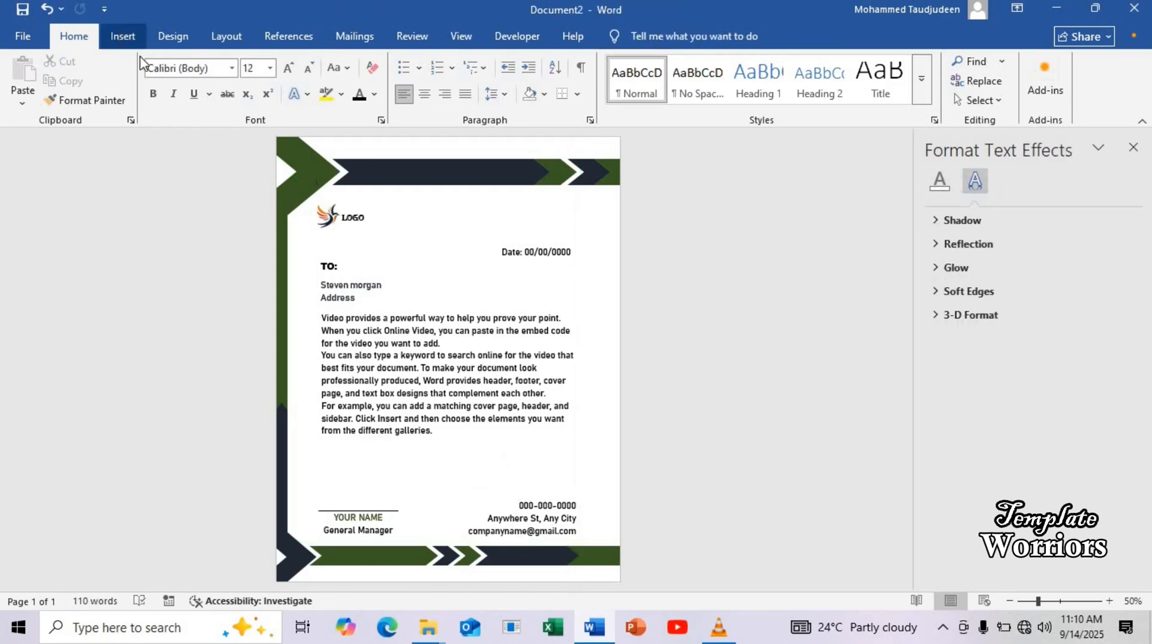
Insert the black phone icon picture from the Pictures folder and set its text wrapping to In Front of Text
{"action": "left_click", "coordinate": [121, 36]}
{"action": "left_click", "coordinate": [193, 81]}
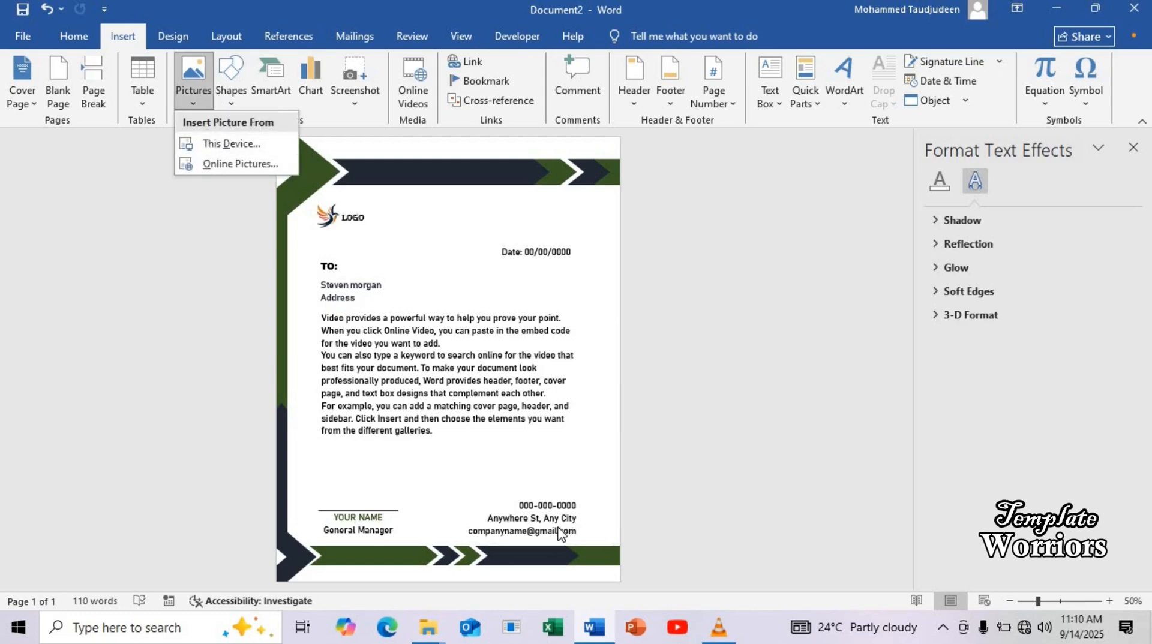
{"action": "left_click", "coordinate": [231, 147]}
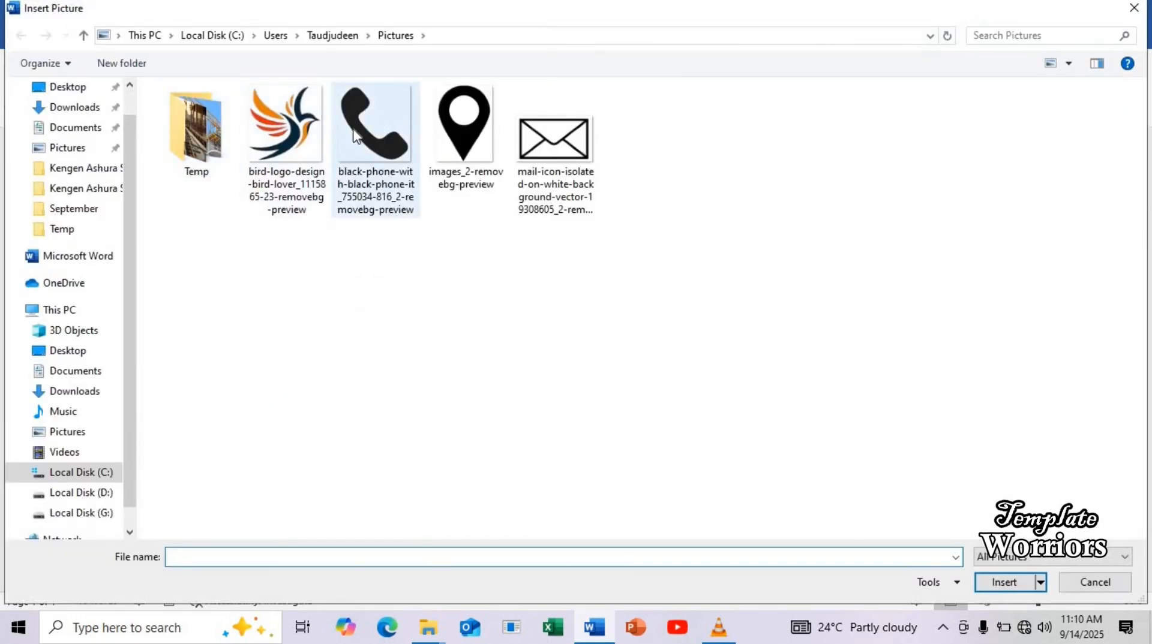
{"action": "left_click", "coordinate": [371, 150]}
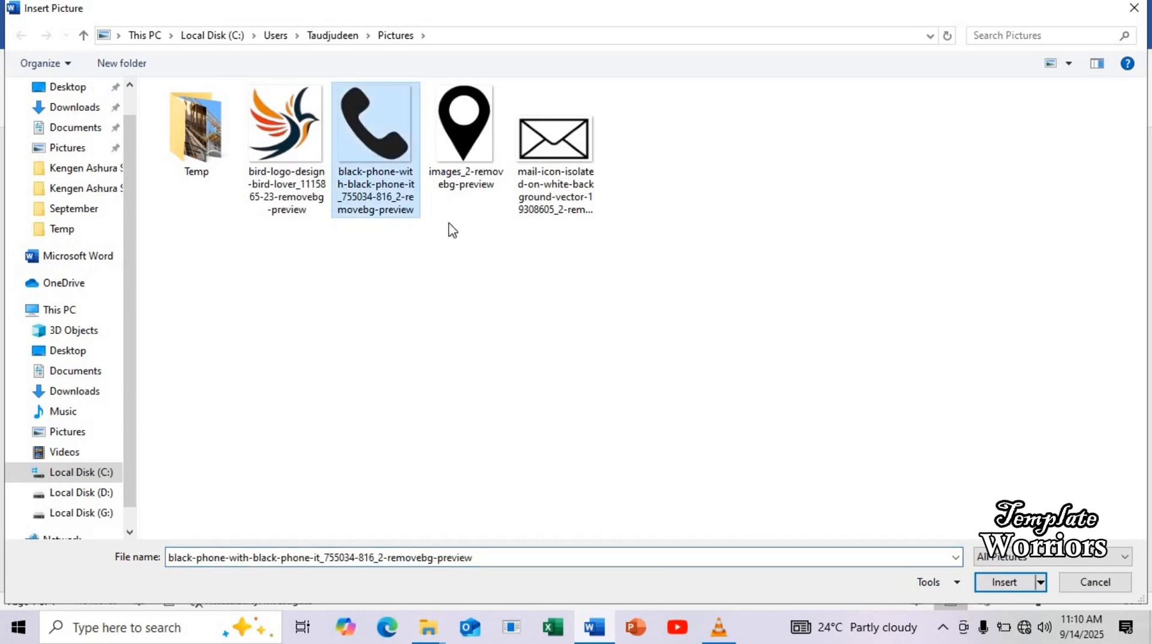
{"action": "left_click", "coordinate": [1003, 582]}
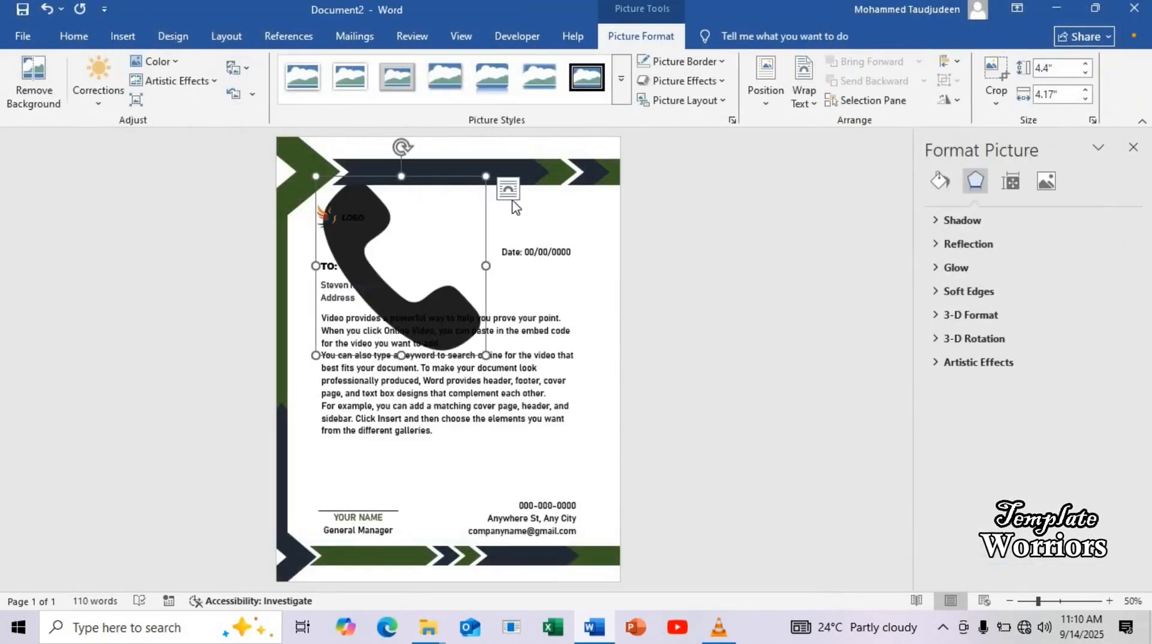
{"action": "left_click", "coordinate": [508, 189]}
{"action": "left_click", "coordinate": [632, 354]}
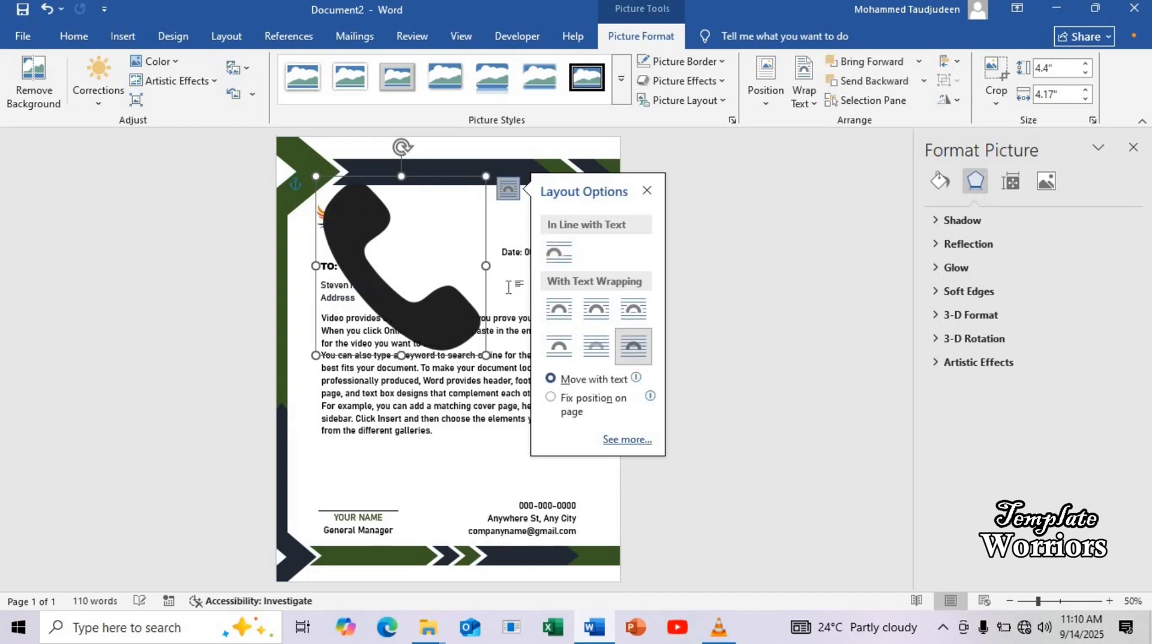
Shrink the phone icon to about 0.3" by 0.29" and place it just right of the phone number line
{"action": "left_click_drag", "start_coordinate": [453, 412], "coordinate": [498, 346]}
{"action": "left_click_drag", "start_coordinate": [411, 310], "coordinate": [570, 484]}
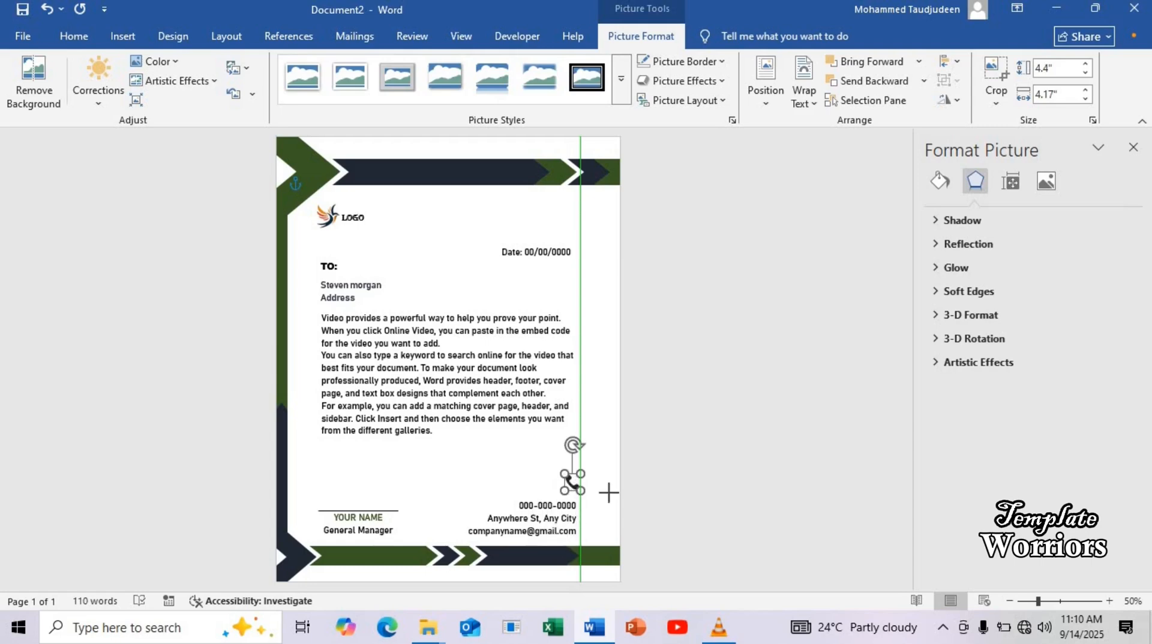
{"action": "left_click_drag", "start_coordinate": [1037, 601], "coordinate": [1073, 604]}
{"action": "scroll", "coordinate": [777, 501], "scroll_direction": "down", "scroll_amount": 4}
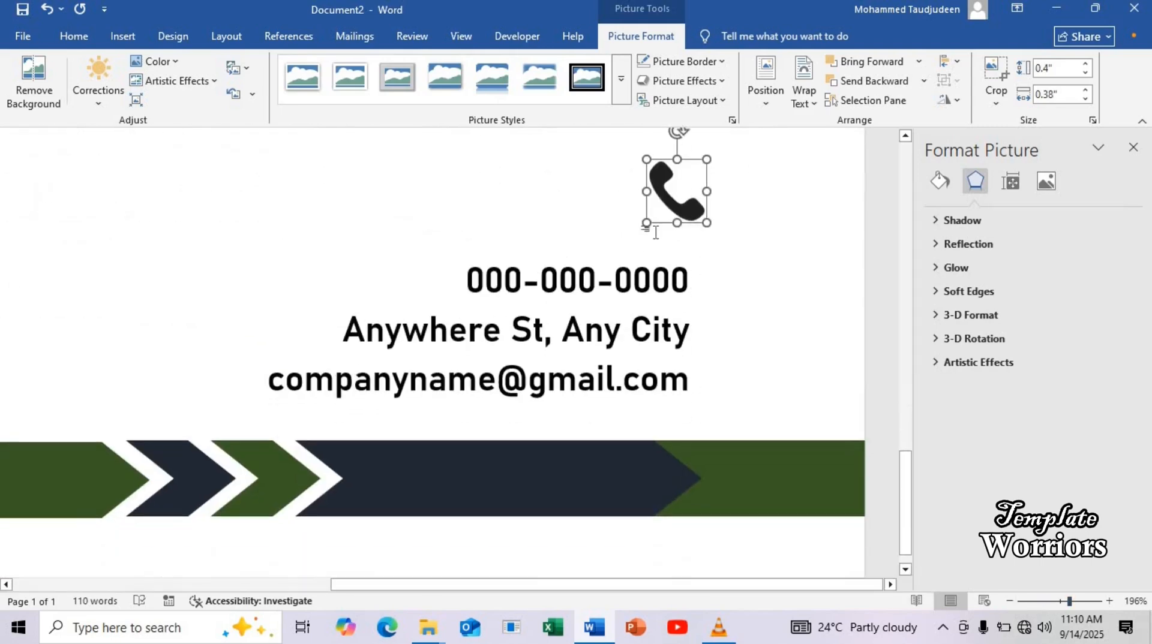
{"action": "left_click_drag", "start_coordinate": [680, 213], "coordinate": [707, 278]}
{"action": "mouse_move", "coordinate": [736, 282]}
{"action": "left_mouse_down"}
{"action": "mouse_move", "coordinate": [755, 290]}
{"action": "mouse_move", "coordinate": [737, 283]}
{"action": "left_mouse_up"}
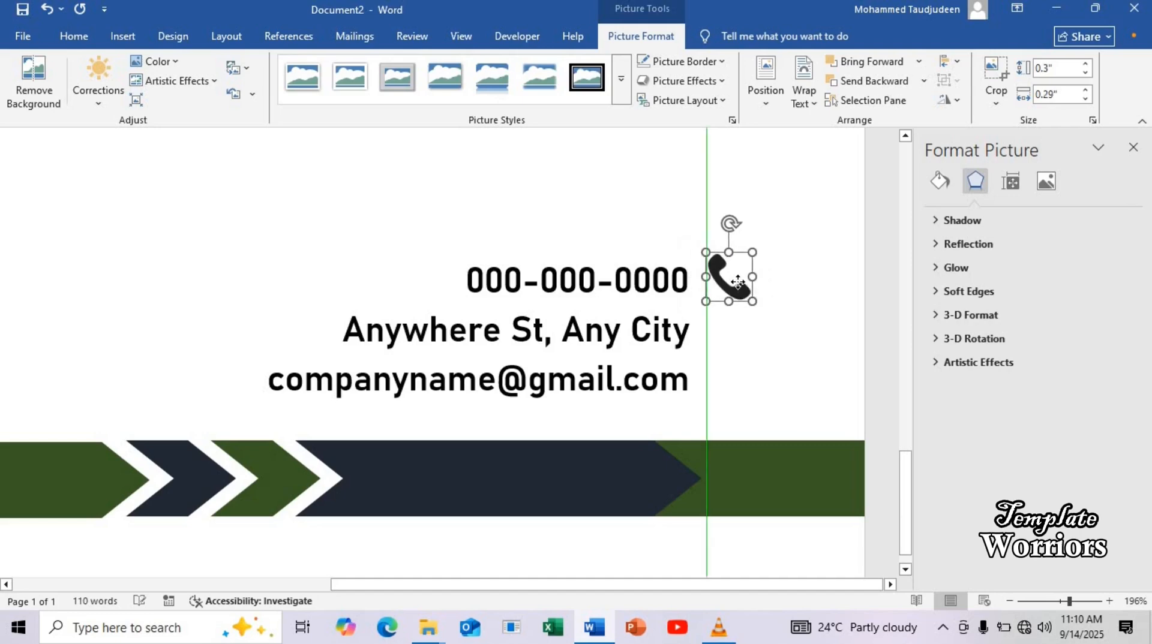
{"action": "left_click", "coordinate": [774, 264]}
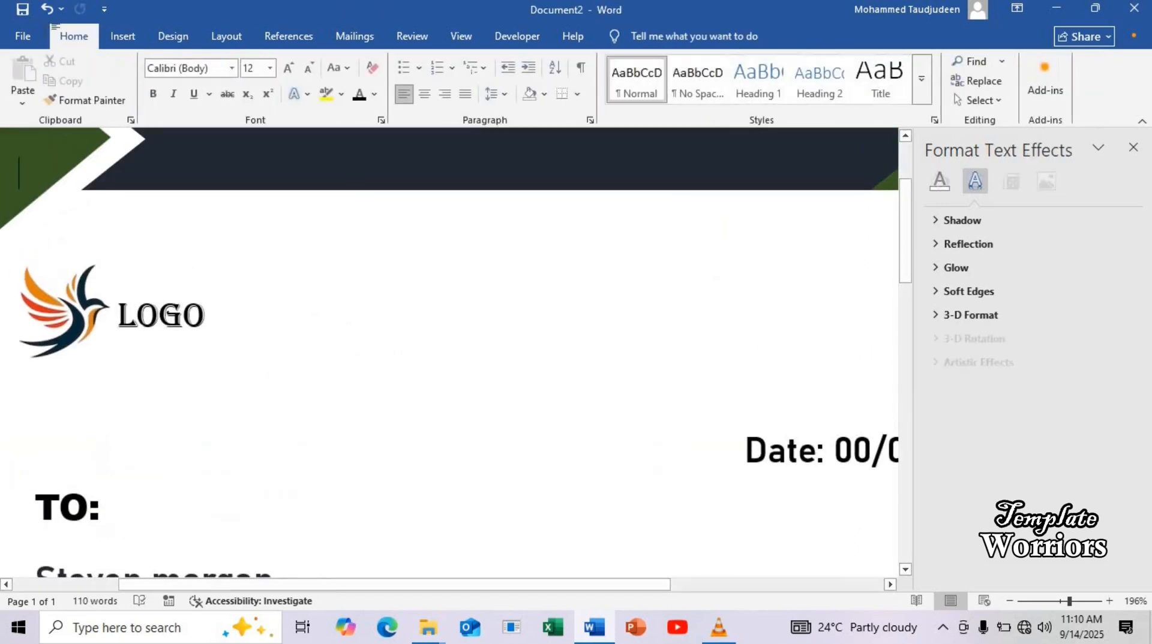
Insert the location pin picture images_2-removebg-preview from the Pictures folder and set its wrapping to In Front of Text
{"action": "left_click", "coordinate": [114, 46]}
{"action": "left_click", "coordinate": [195, 96]}
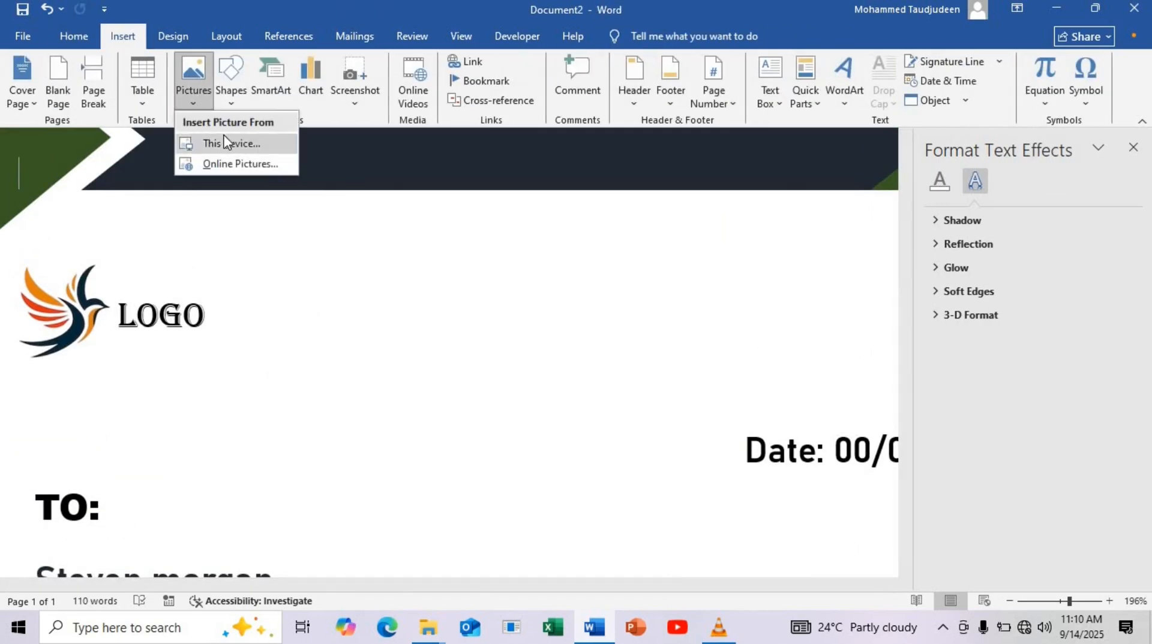
{"action": "left_click", "coordinate": [231, 144]}
{"action": "left_click", "coordinate": [474, 174]}
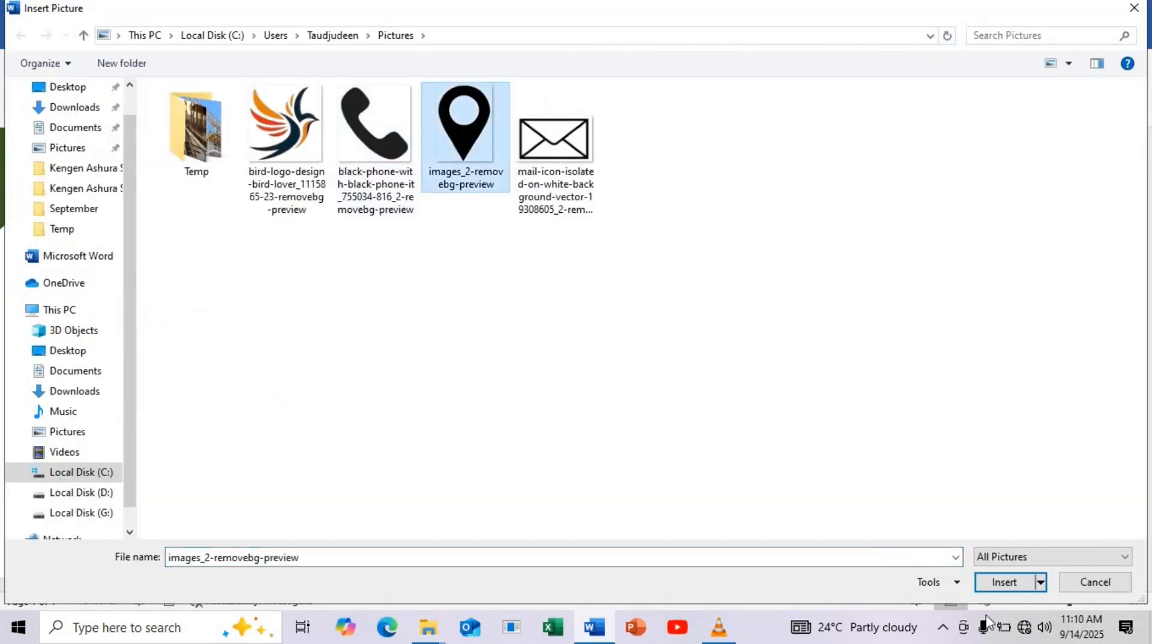
{"action": "left_click", "coordinate": [1010, 589]}
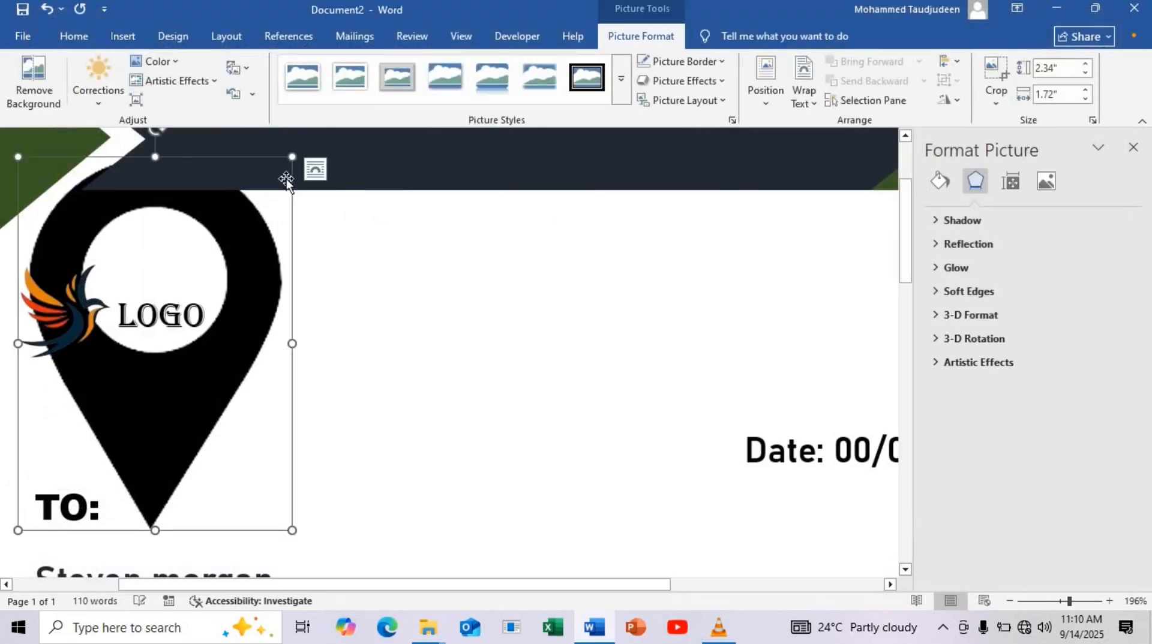
{"action": "left_click", "coordinate": [308, 170]}
{"action": "left_click", "coordinate": [439, 326]}
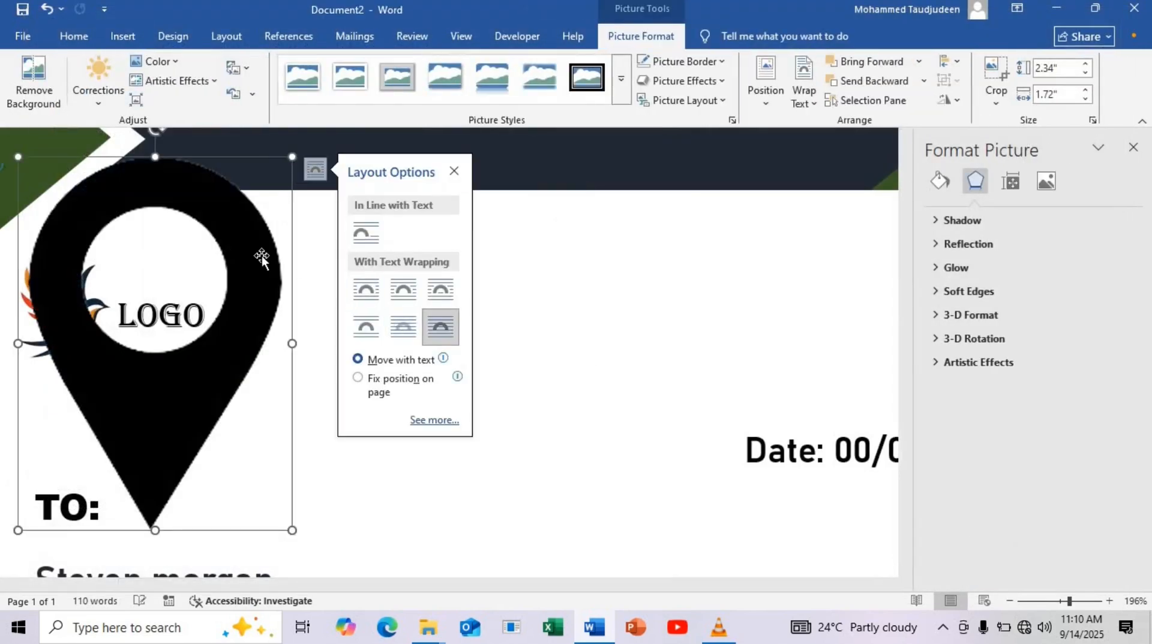
Shrink the location pin to about 0.44" by 0.33" and move it down the page to just above the phone number
{"action": "left_click_drag", "start_coordinate": [262, 256], "coordinate": [588, 324]}
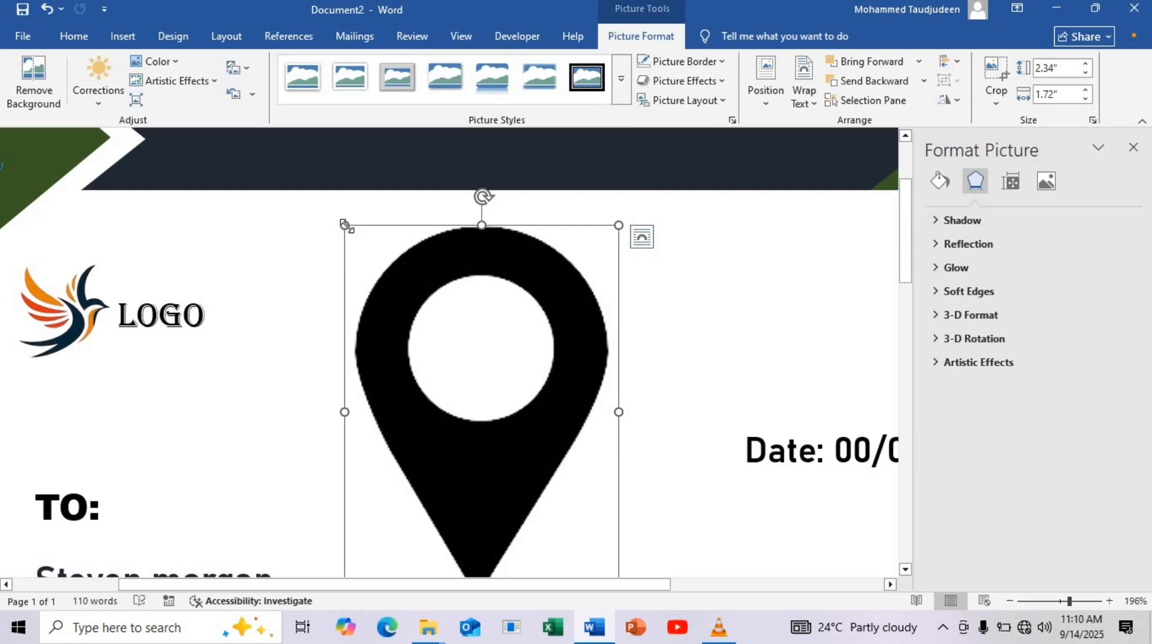
{"action": "left_click_drag", "start_coordinate": [346, 227], "coordinate": [623, 524]}
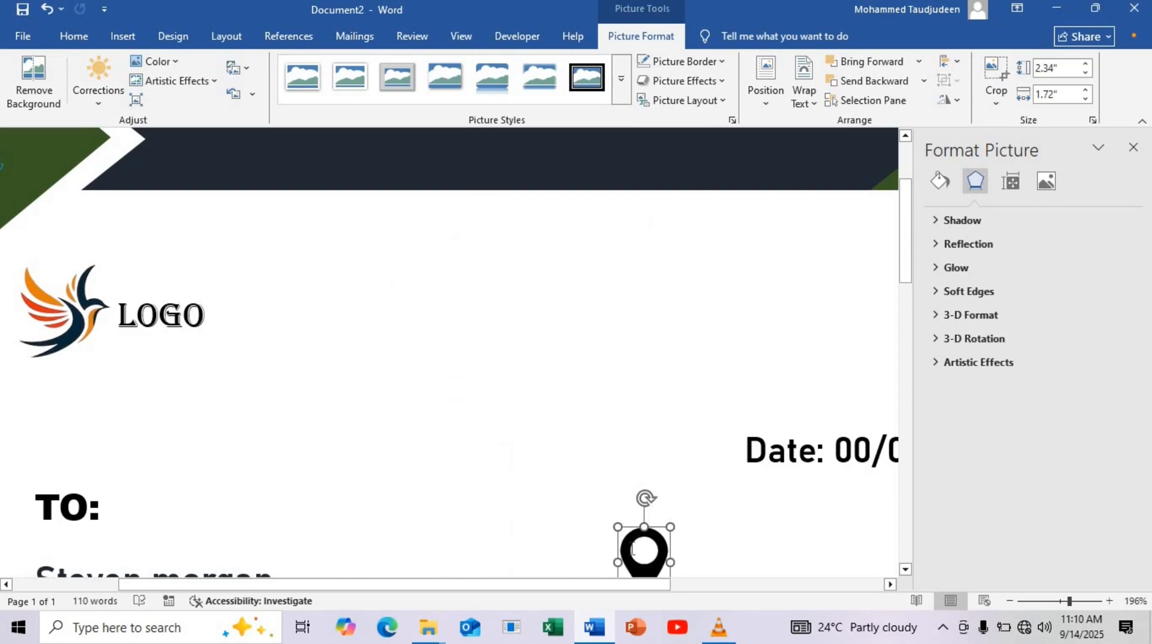
{"action": "scroll", "coordinate": [657, 153], "scroll_direction": "down", "scroll_amount": 5}
{"action": "left_click_drag", "start_coordinate": [650, 182], "coordinate": [815, 492]}
{"action": "scroll", "coordinate": [810, 360], "scroll_direction": "down", "scroll_amount": 4}
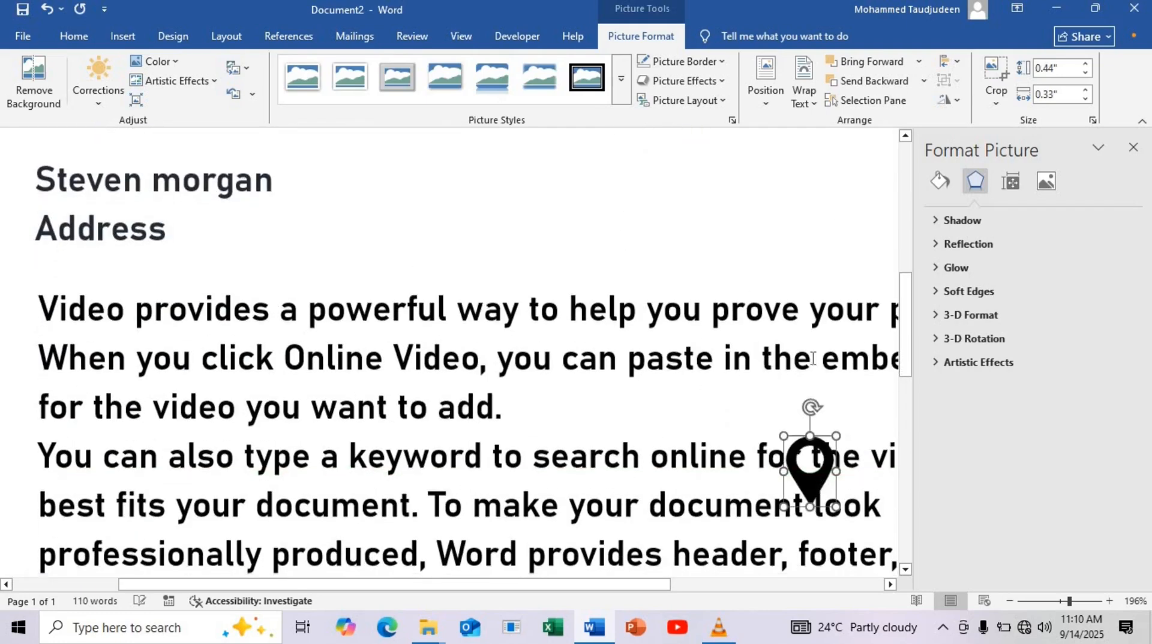
{"action": "left_click_drag", "start_coordinate": [841, 369], "coordinate": [854, 471]}
{"action": "scroll", "coordinate": [849, 213], "scroll_direction": "down", "scroll_amount": 6}
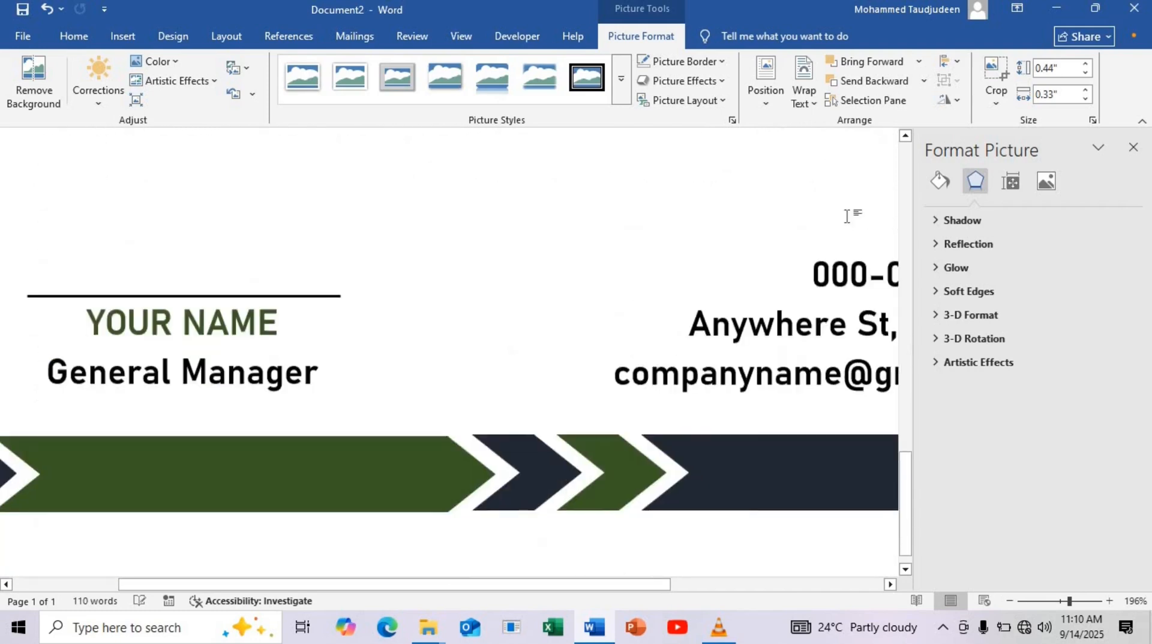
{"action": "scroll", "coordinate": [827, 265], "scroll_direction": "up", "scroll_amount": 3}
{"action": "left_click_drag", "start_coordinate": [848, 239], "coordinate": [841, 429]}
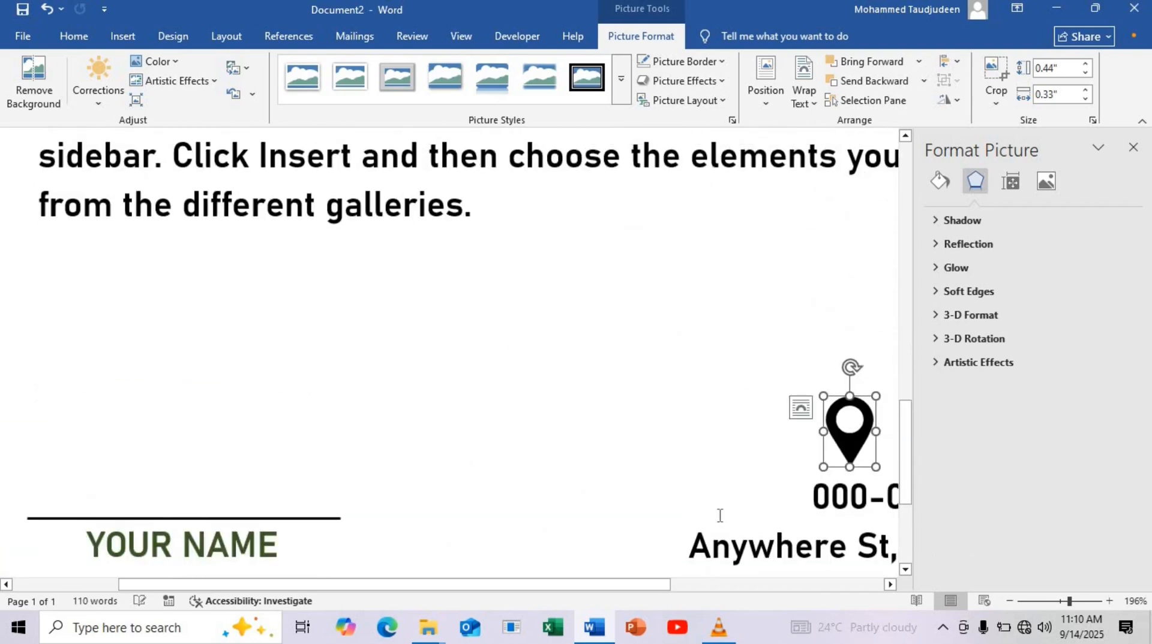
Reduce the location pin to about 0.27" by 0.2" and place it right of the address line, below the phone icon
{"action": "scroll", "coordinate": [720, 516], "scroll_direction": "down", "scroll_amount": 3}
{"action": "left_click_drag", "start_coordinate": [617, 588], "coordinate": [895, 563]}
{"action": "left_click_drag", "start_coordinate": [500, 208], "coordinate": [784, 327]}
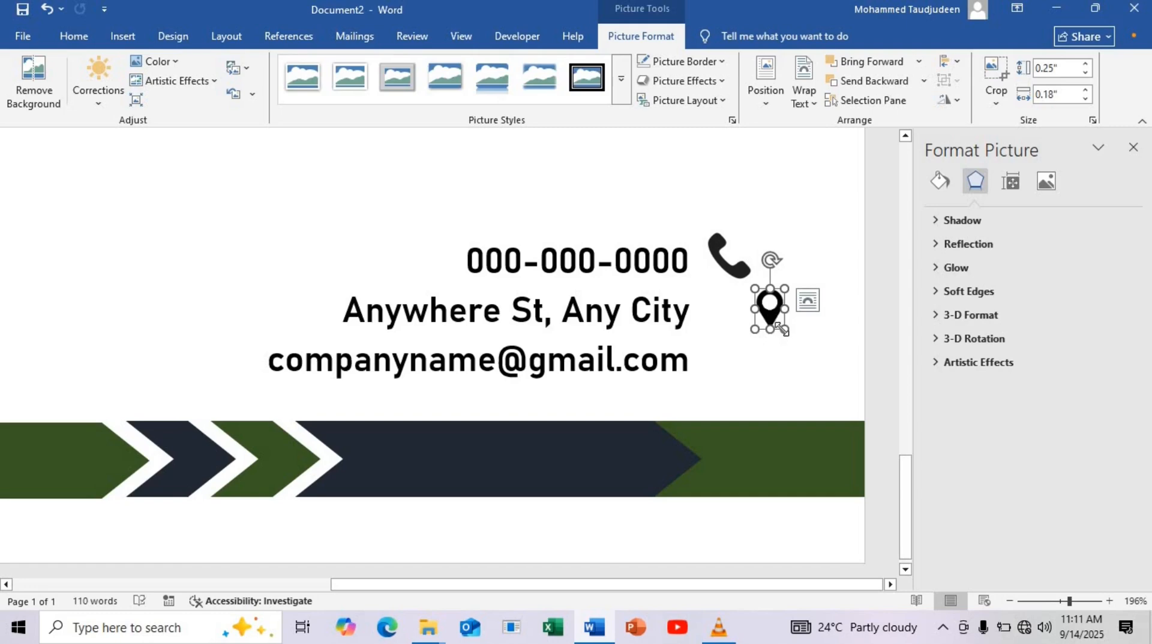
{"action": "left_click_drag", "start_coordinate": [771, 318], "coordinate": [726, 321]}
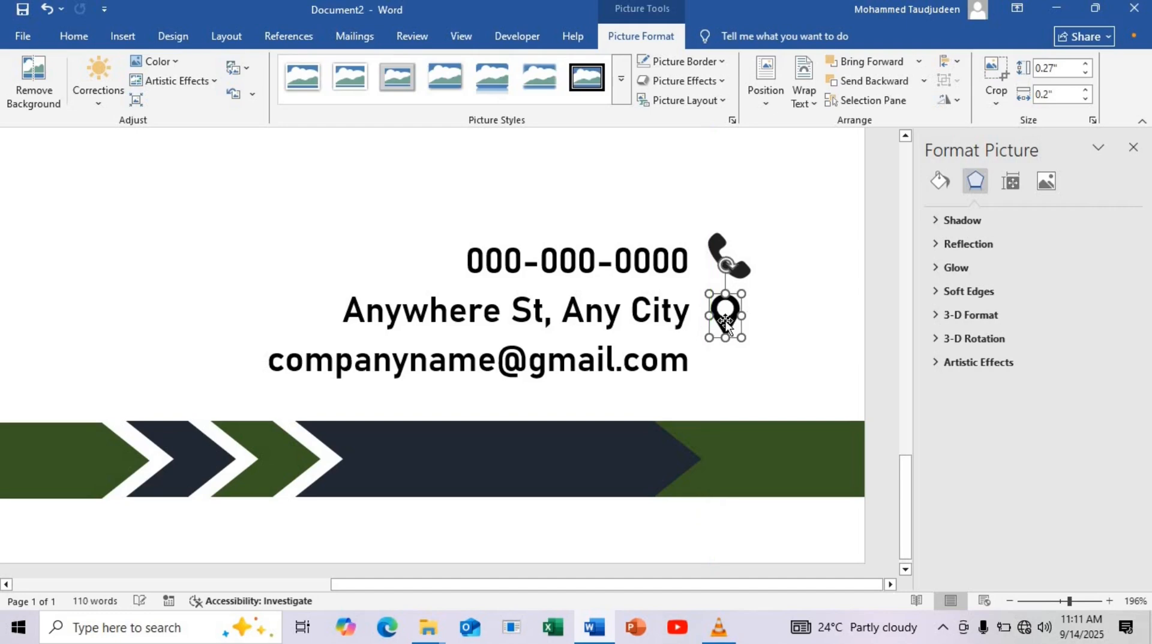
{"action": "key", "text": "ctrl+z"}
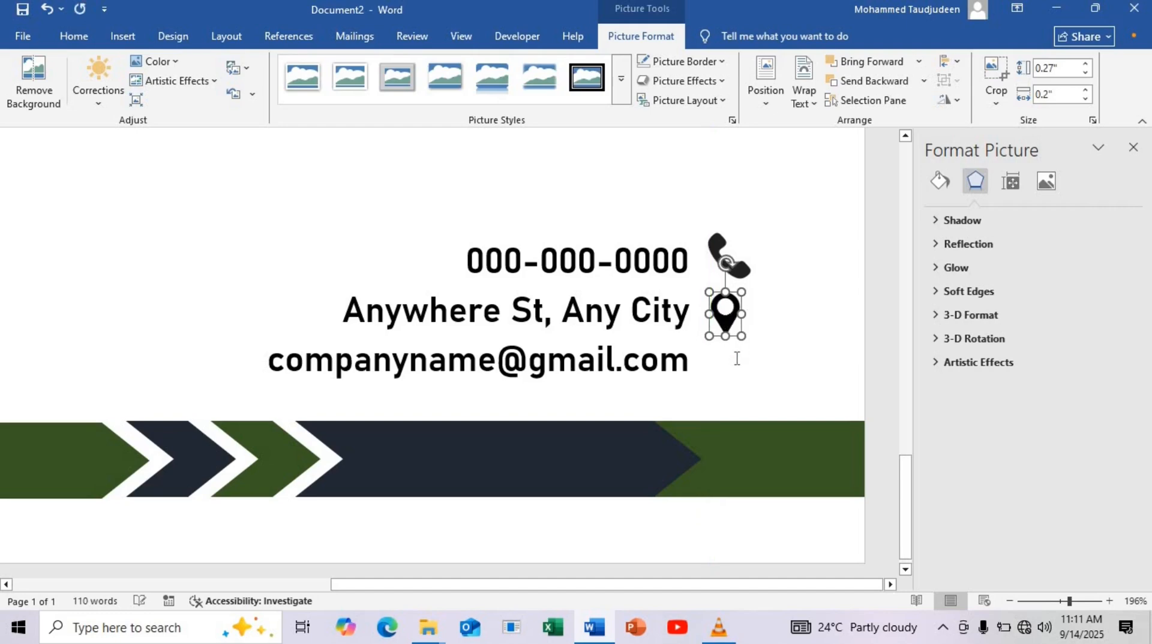
{"action": "left_click", "coordinate": [782, 326]}
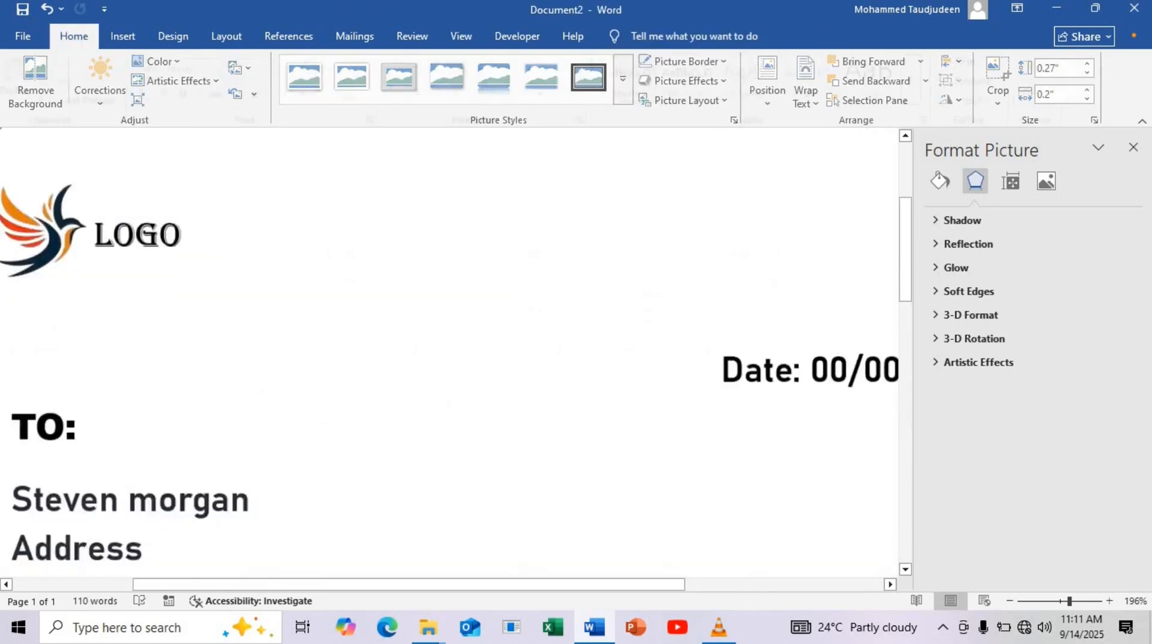
Insert the mail envelope icon picture from the Pictures folder and set its text wrapping to In Front of Text
{"action": "left_click", "coordinate": [123, 37]}
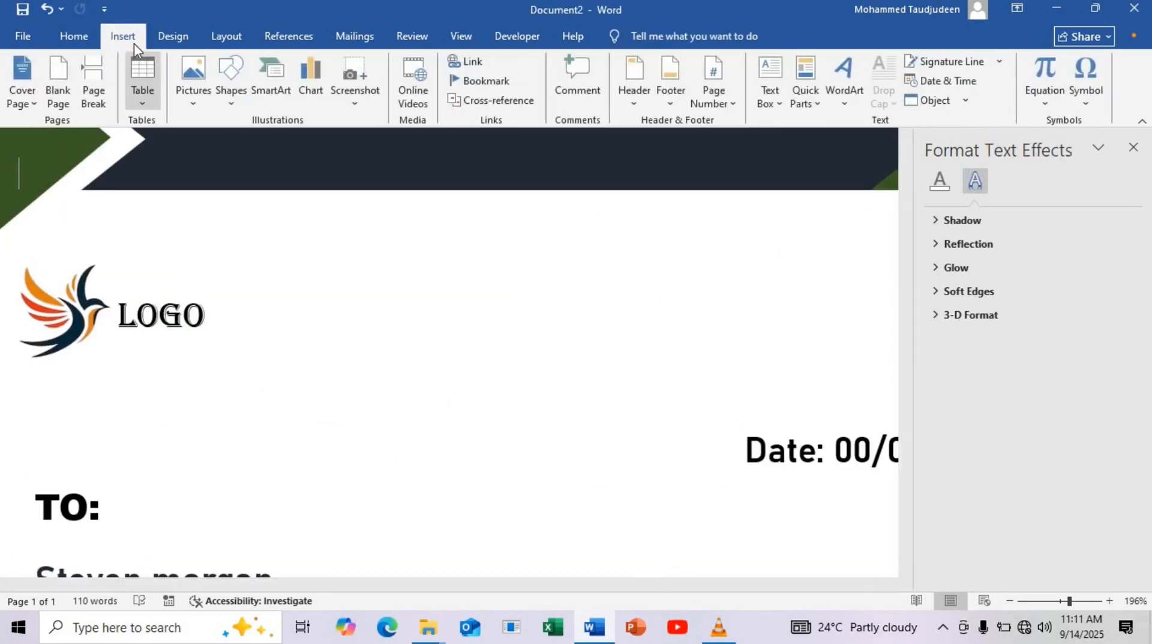
{"action": "left_click", "coordinate": [198, 78]}
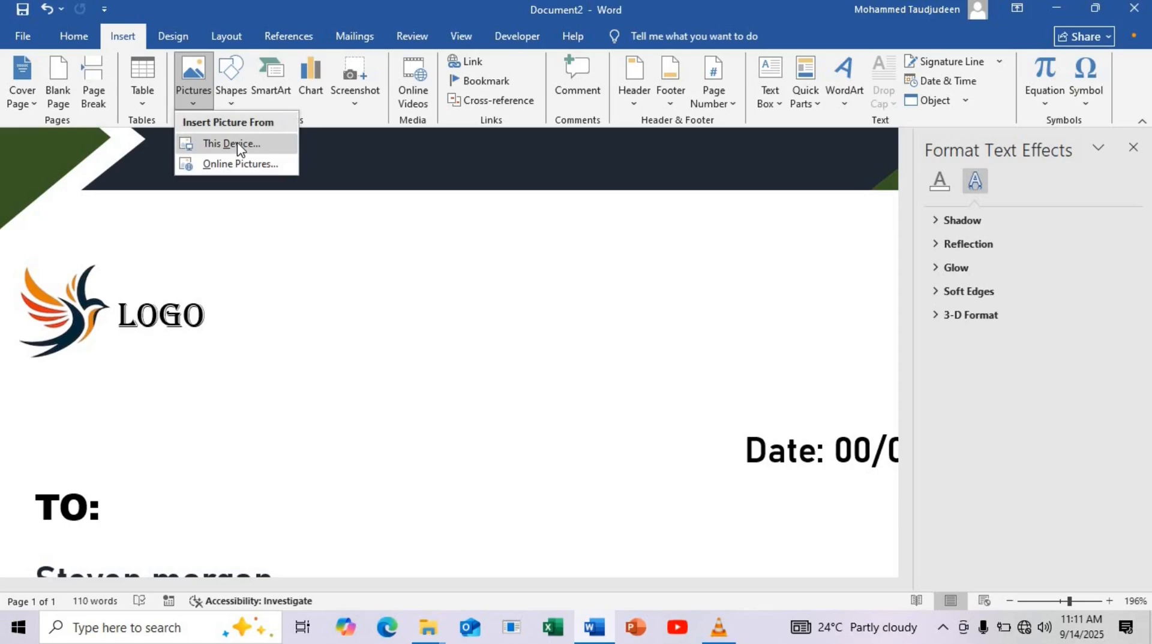
{"action": "left_click", "coordinate": [228, 144]}
{"action": "left_click", "coordinate": [555, 141]}
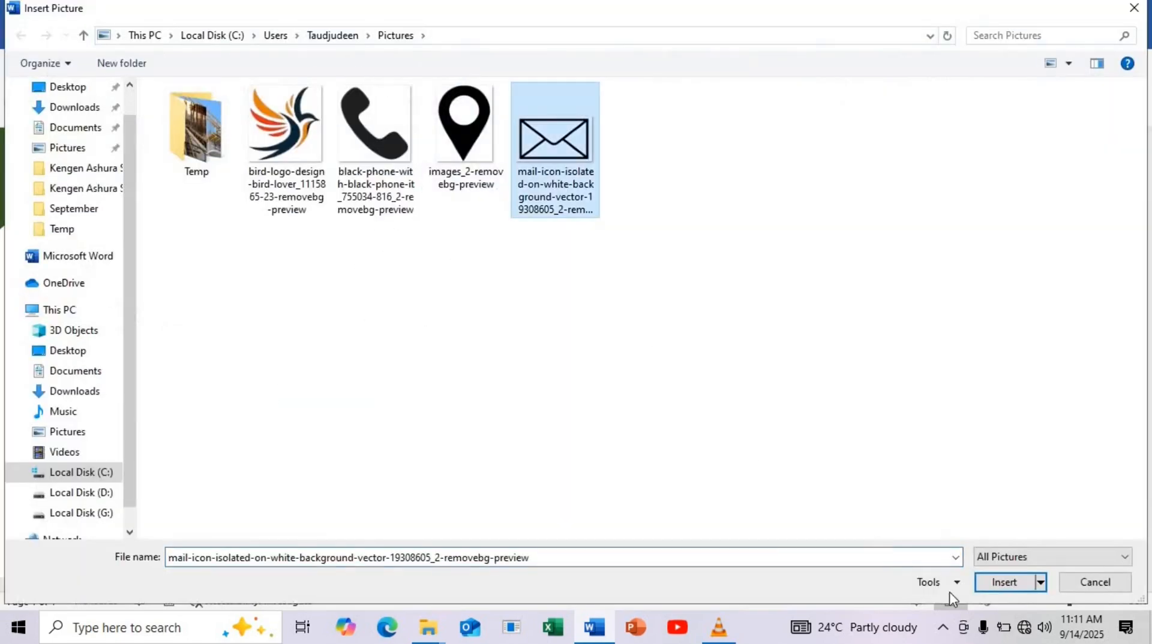
{"action": "left_click", "coordinate": [1004, 582]}
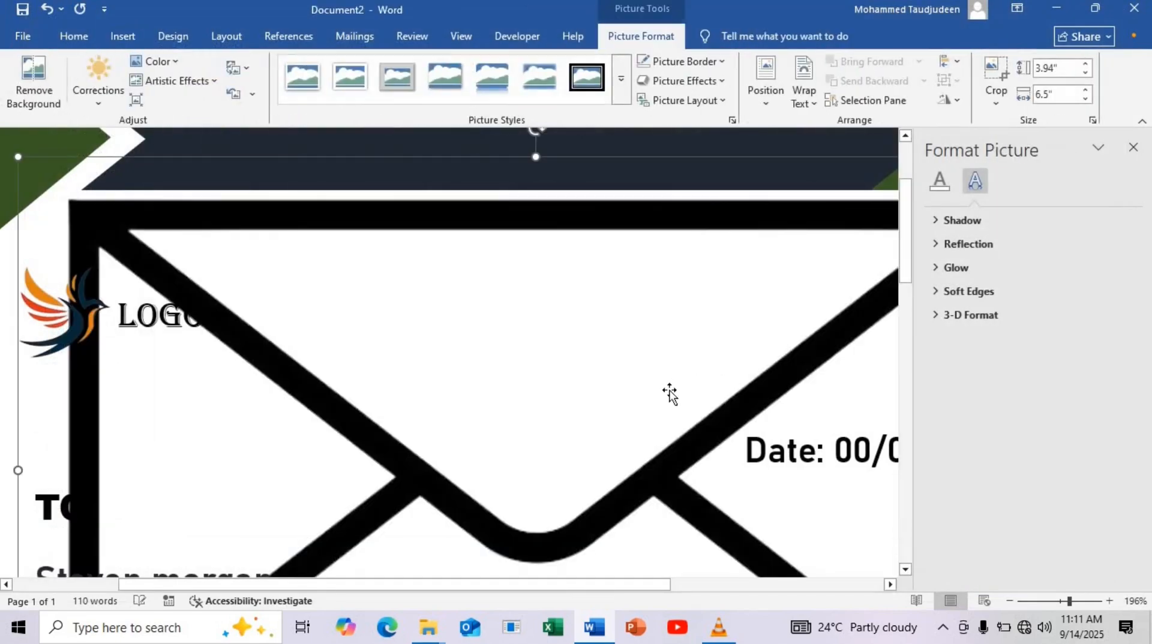
{"action": "left_click", "coordinate": [717, 579]}
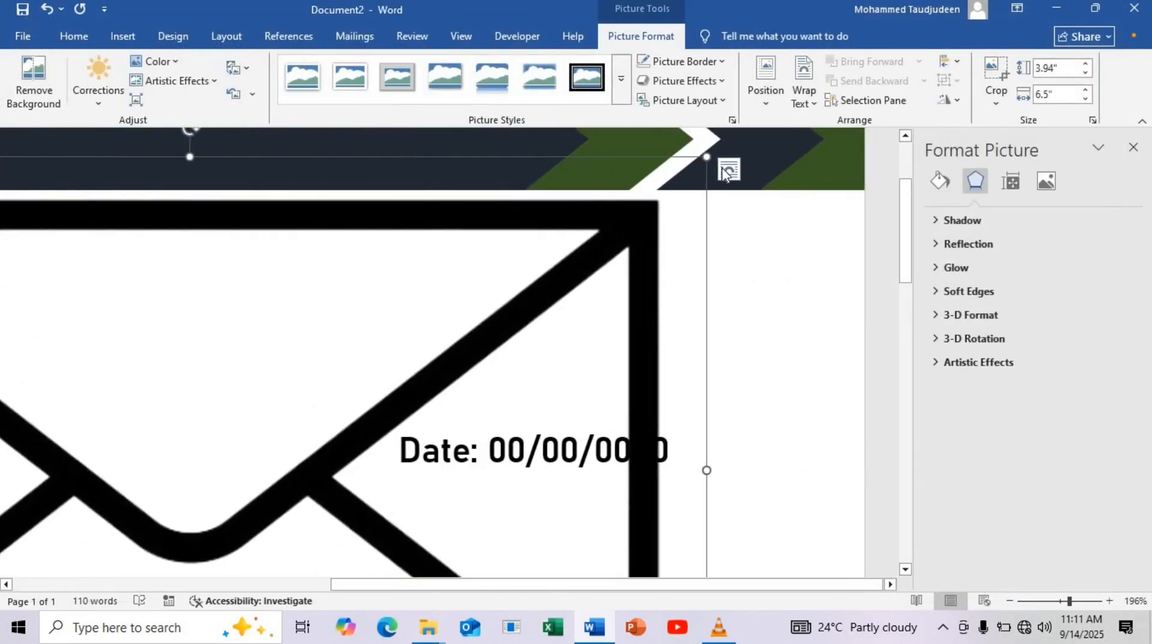
{"action": "left_click", "coordinate": [726, 171]}
{"action": "left_click", "coordinate": [854, 327]}
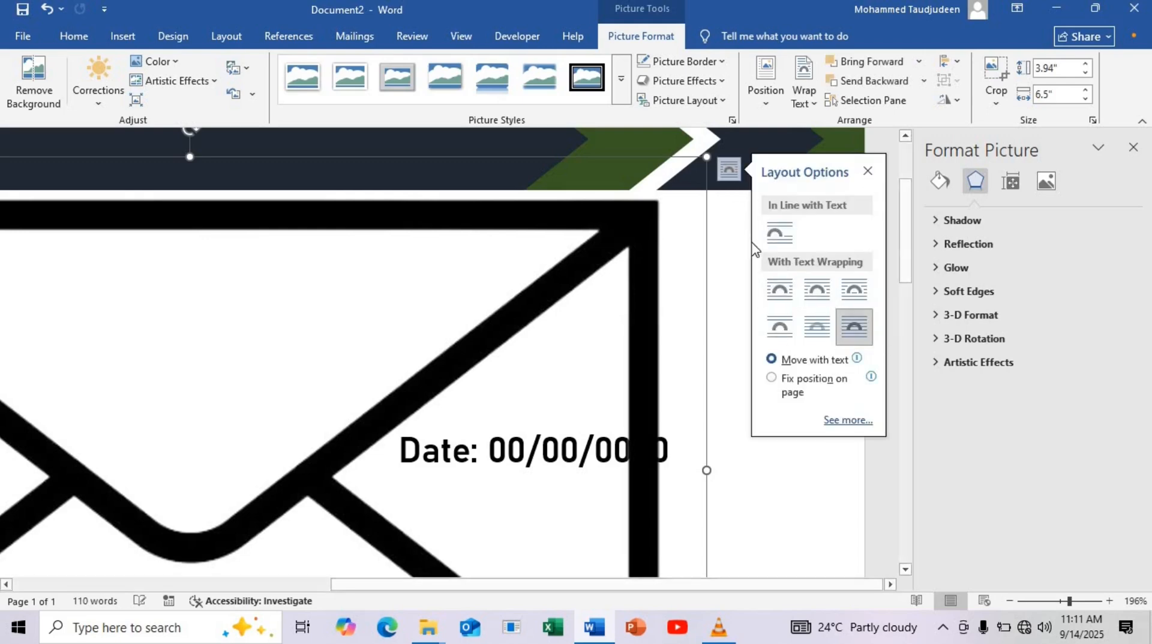
Shrink the envelope icon to about 0.15" by 0.25" and place it right of the e-mail line, below the location pin
{"action": "left_click_drag", "start_coordinate": [709, 157], "coordinate": [236, 378]}
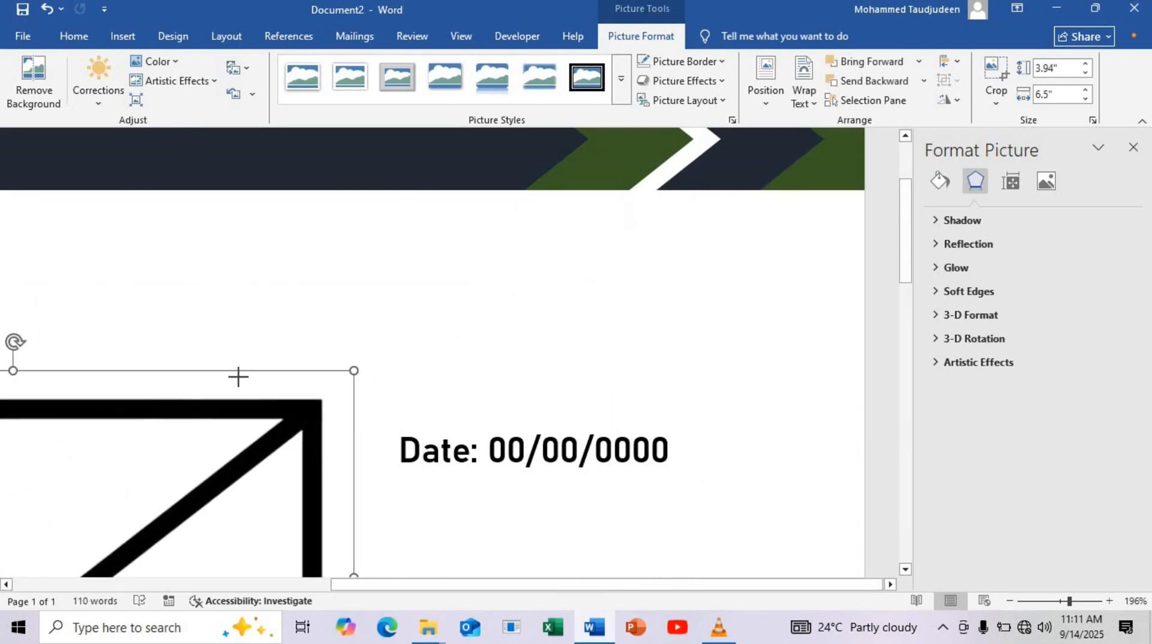
{"action": "scroll", "coordinate": [253, 268], "scroll_direction": "down", "scroll_amount": 5}
{"action": "left_click_drag", "start_coordinate": [254, 267], "coordinate": [578, 481]}
{"action": "scroll", "coordinate": [653, 294], "scroll_direction": "down", "scroll_amount": 5}
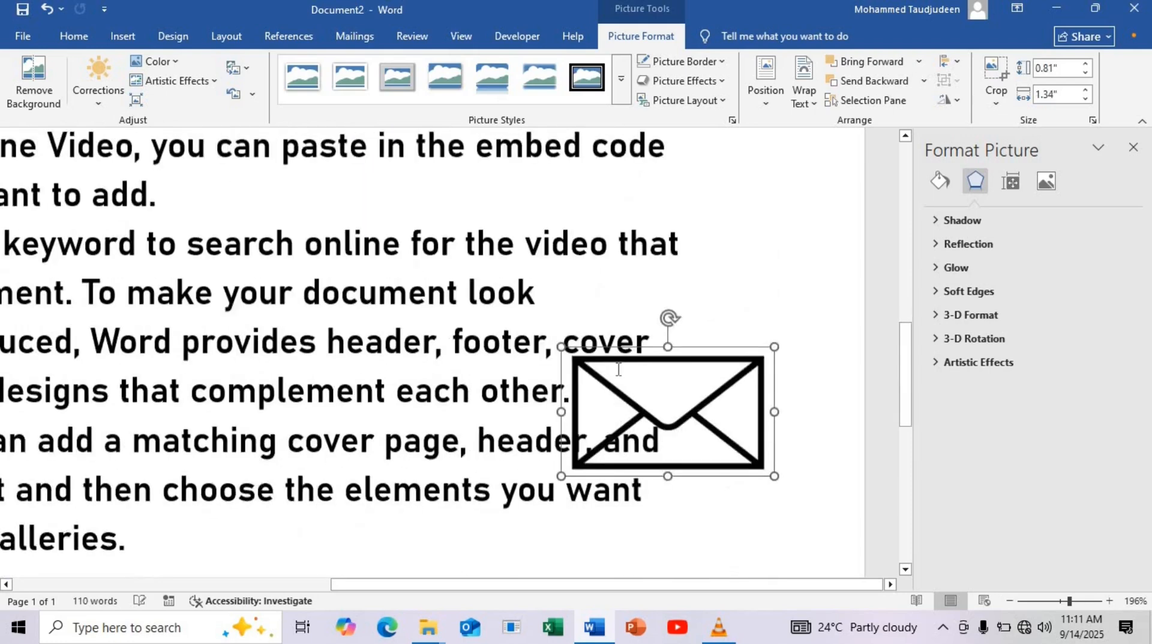
{"action": "left_click_drag", "start_coordinate": [652, 294], "coordinate": [684, 501]}
{"action": "scroll", "coordinate": [709, 267], "scroll_direction": "down", "scroll_amount": 5}
{"action": "left_click_drag", "start_coordinate": [718, 197], "coordinate": [719, 431]}
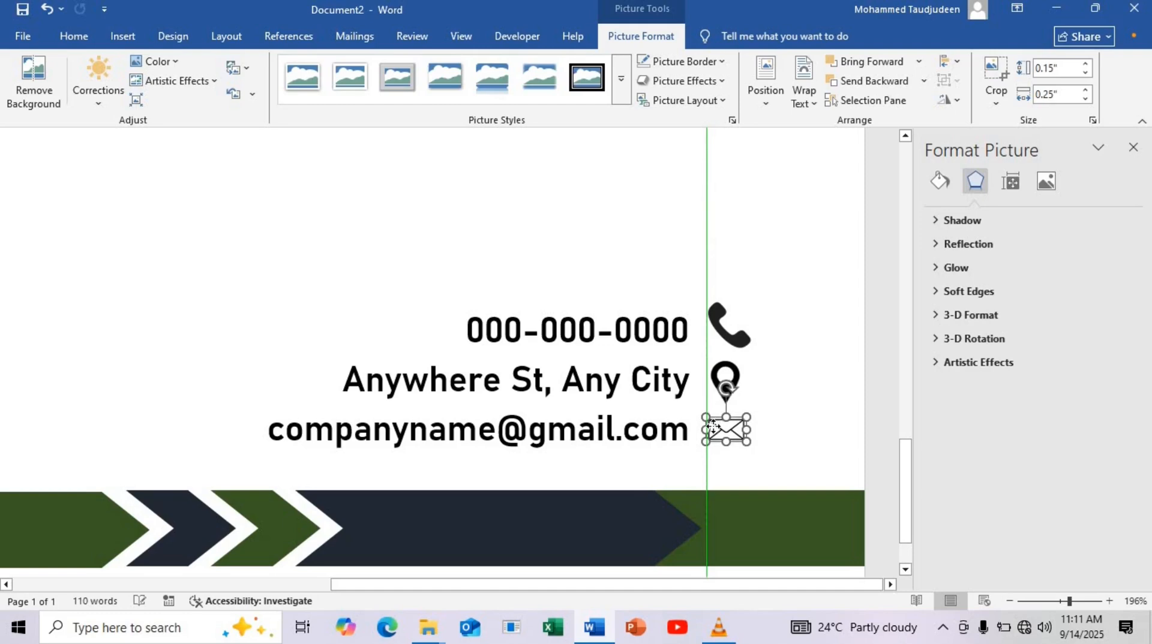
{"action": "left_click", "coordinate": [790, 395]}
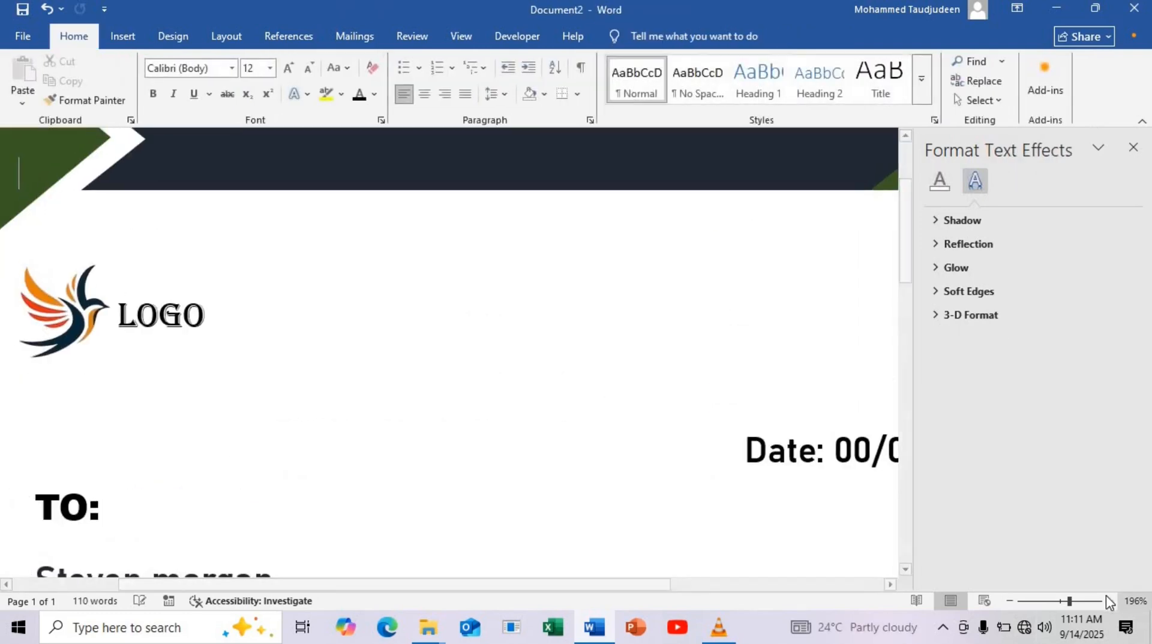
{"action": "left_click_drag", "start_coordinate": [1056, 608], "coordinate": [1036, 606]}
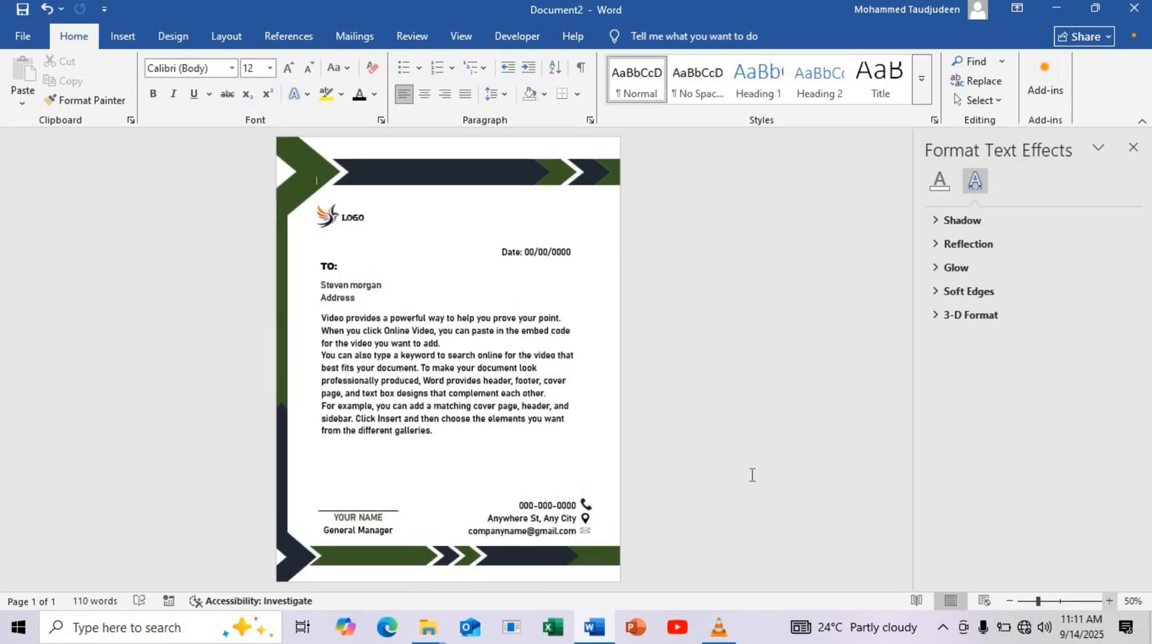